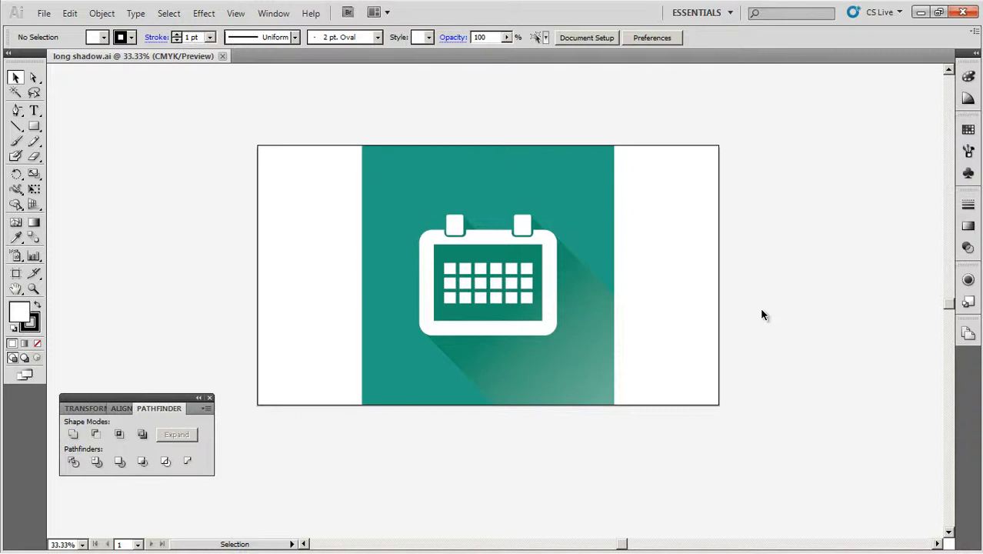
Step: Move the whole finished calendar artwork off the artboard's left side and lock it there as a reference
drag(334, 123, 665, 439)
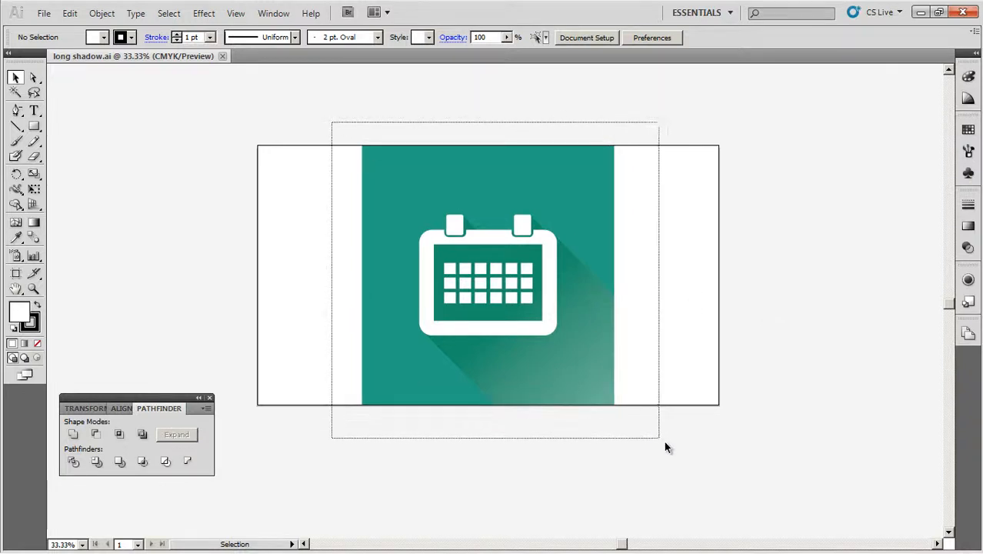
drag(486, 269, 153, 281)
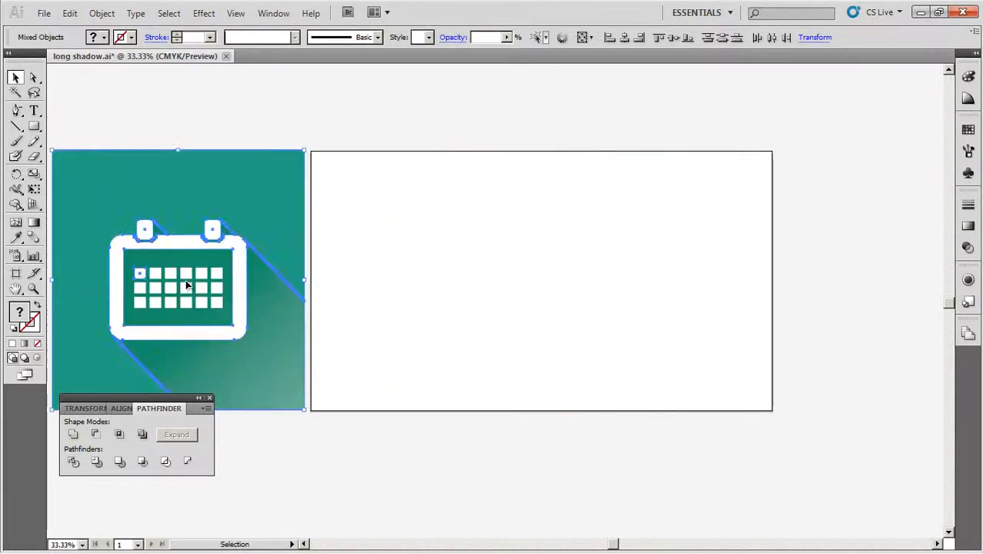
click(102, 13)
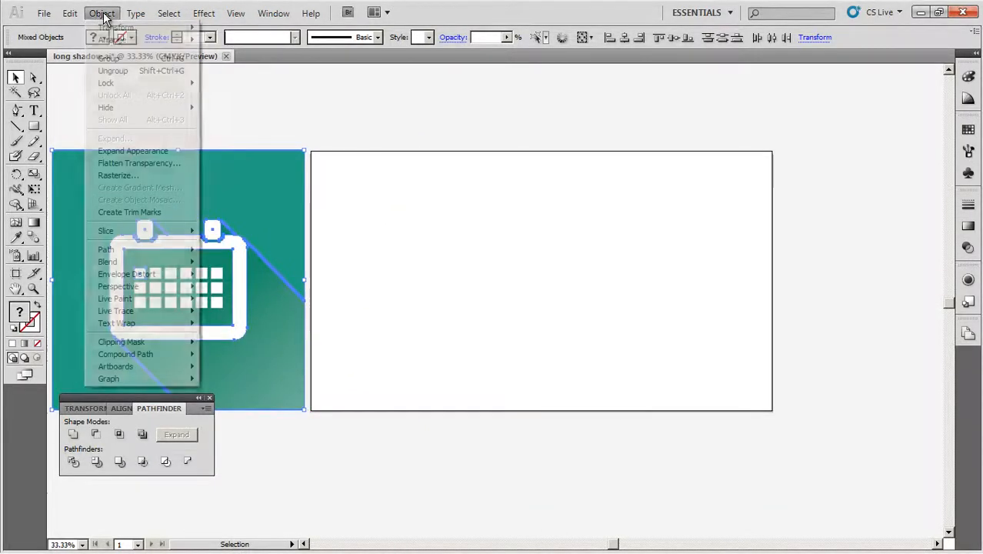
mouse_move(111, 82)
click(237, 80)
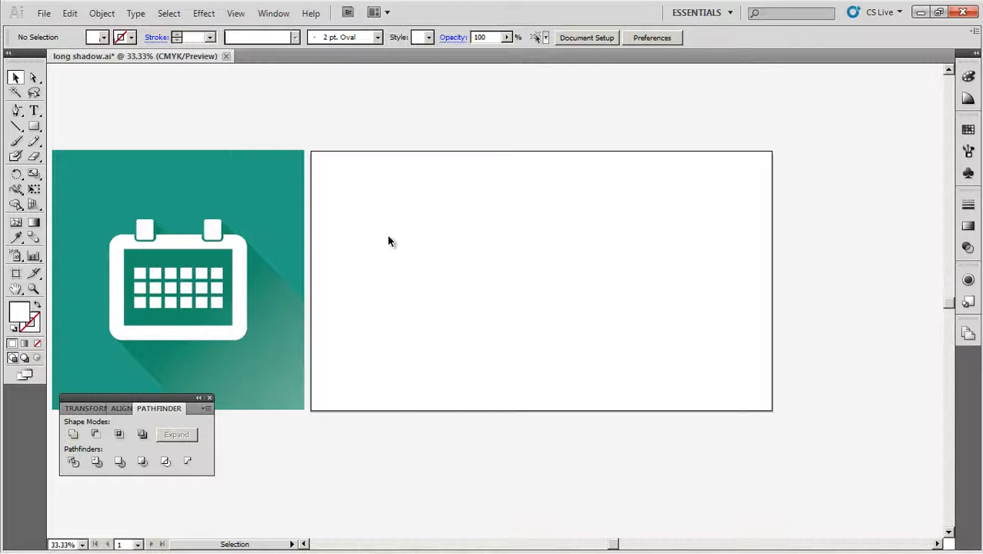
Step: Draw a full-height rectangle about 1002 by 1080 px on the artboard and nudge it right 40 px
click(34, 127)
drag(400, 151, 640, 410)
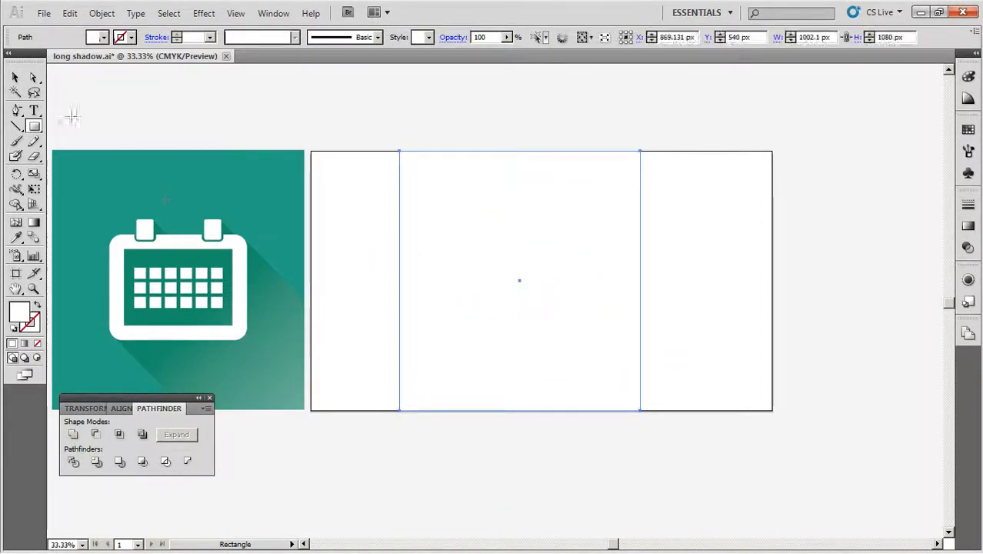
click(15, 78)
key(shift+Right)
key(shift+Right)
key(shift+Right)
key(shift+Right)
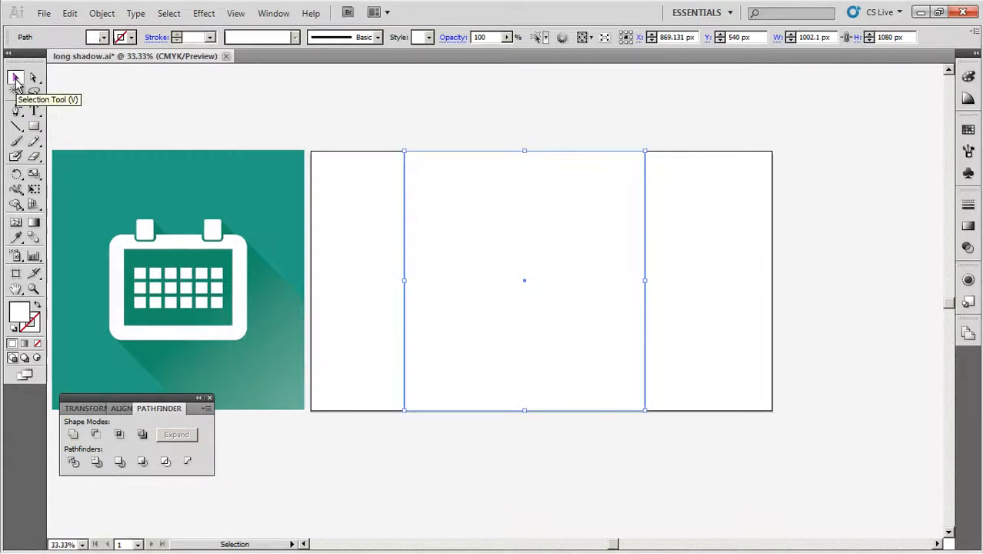
Step: Fill the rectangle with the teal sampled from the reference background and set its opacity to 20%
click(16, 238)
click(104, 175)
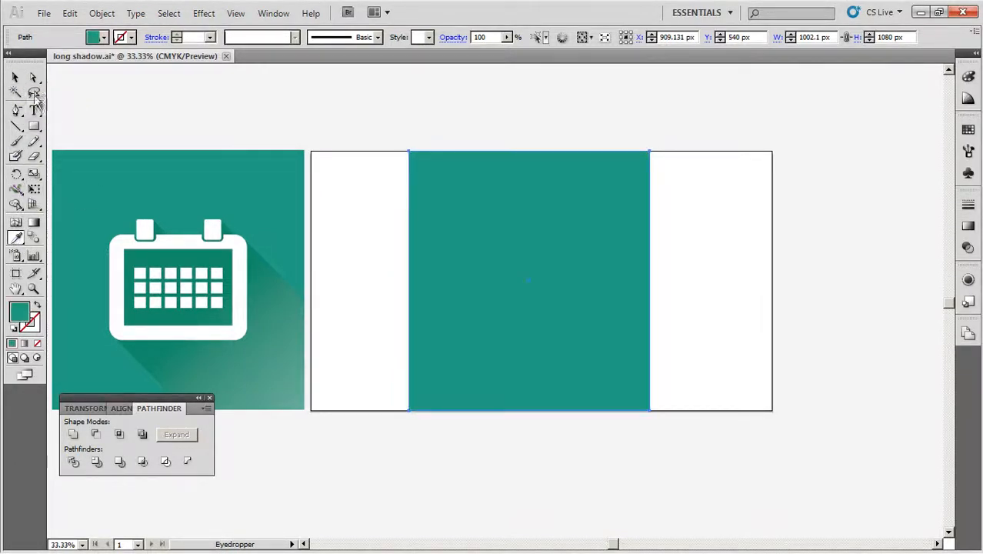
click(15, 78)
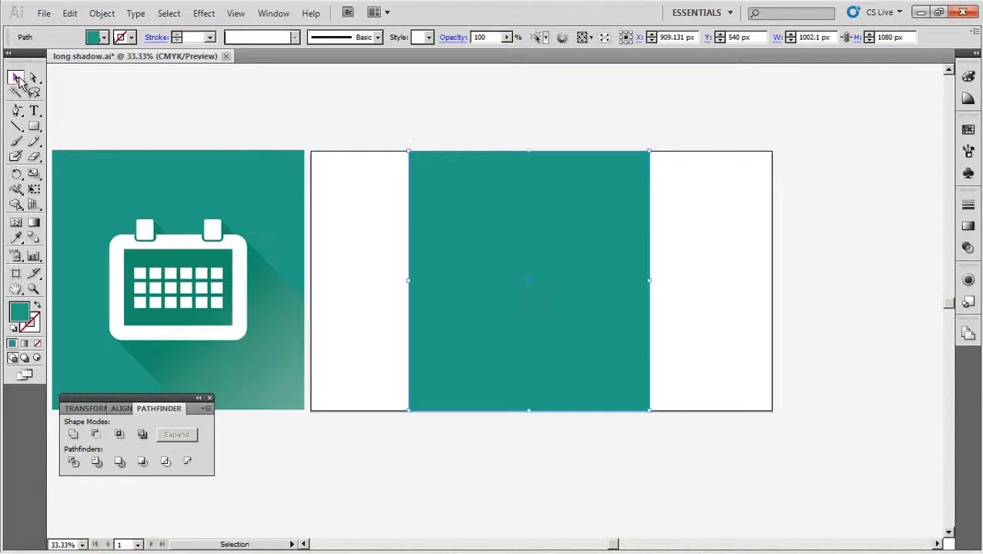
click(969, 248)
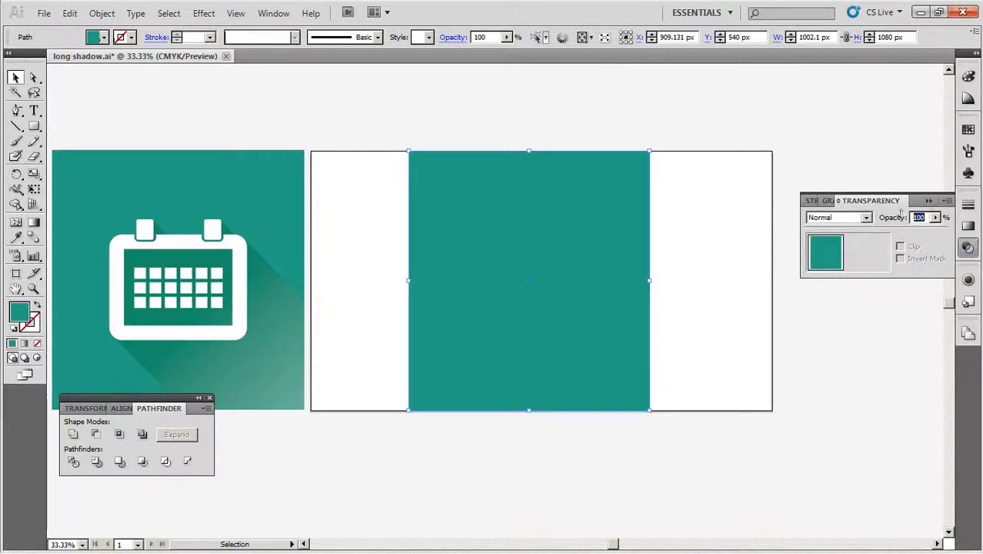
text(20)
key(Return)
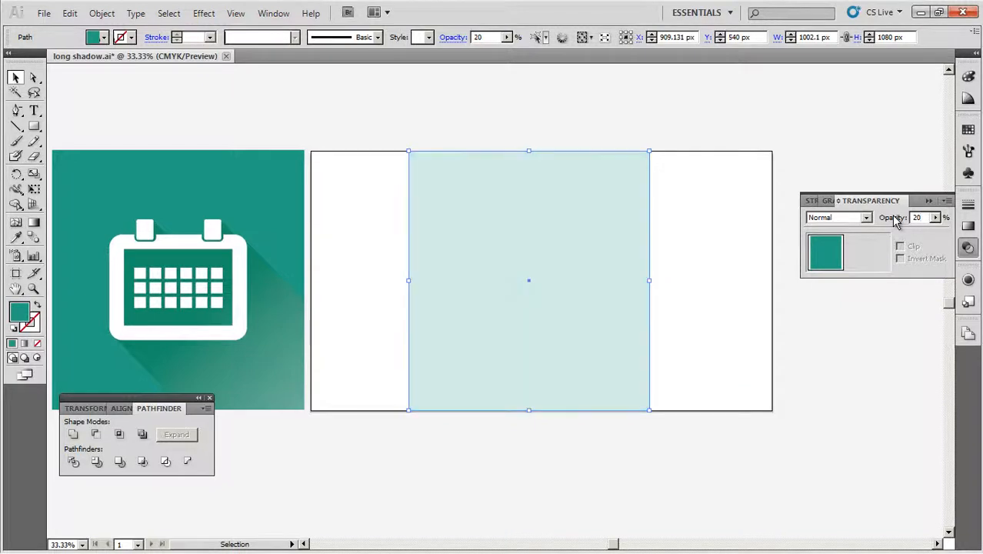
click(929, 200)
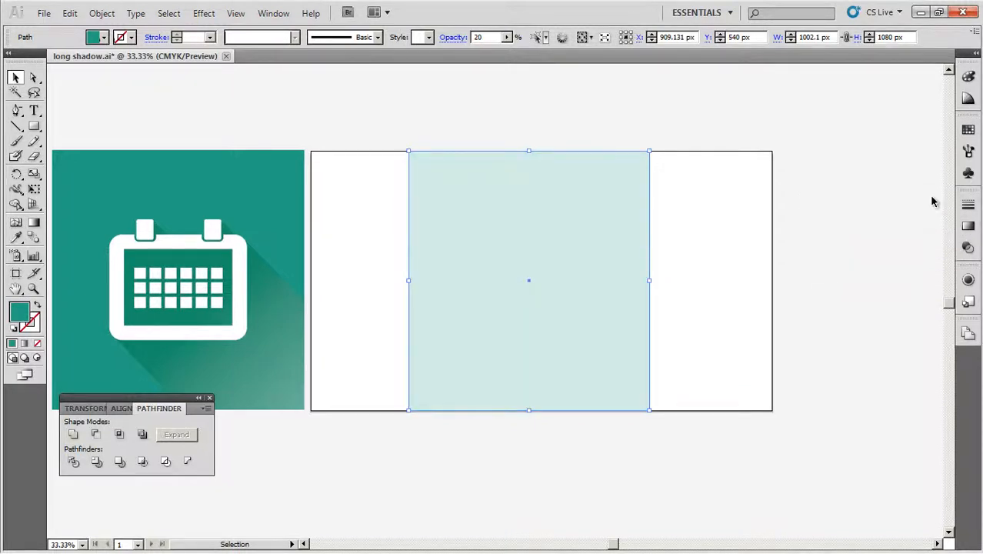
Step: Lock the pale teal background rectangle
click(102, 14)
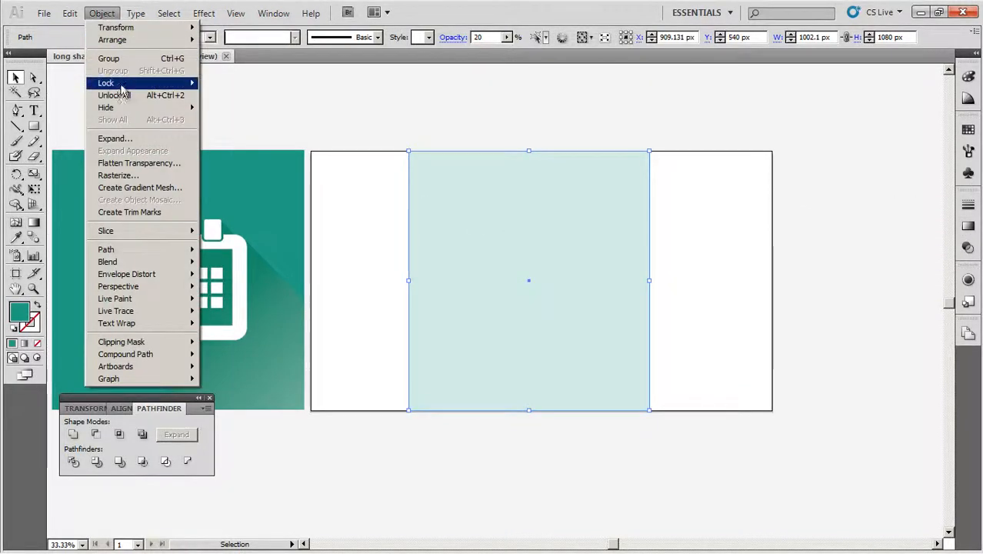
mouse_move(116, 83)
click(219, 83)
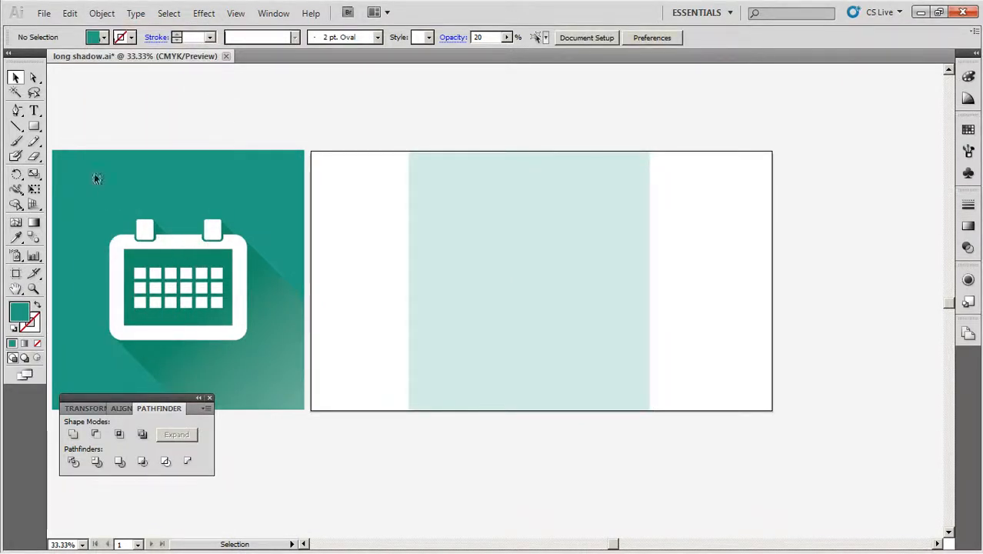
Step: Draw a rounded rectangle about 579 by 395 px with a teal stroke and no fill, centred horizontally on the background
drag(34, 126, 68, 148)
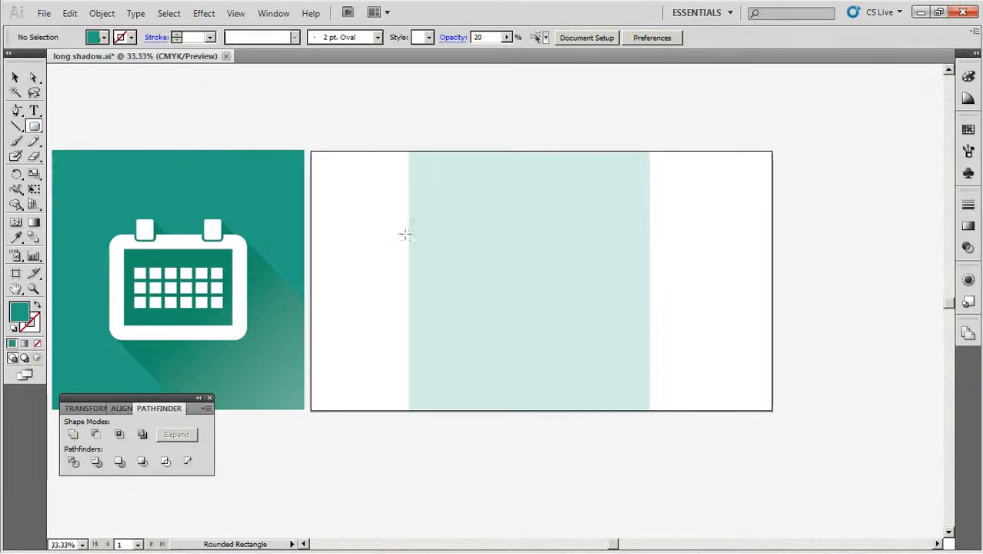
drag(472, 240, 611, 335)
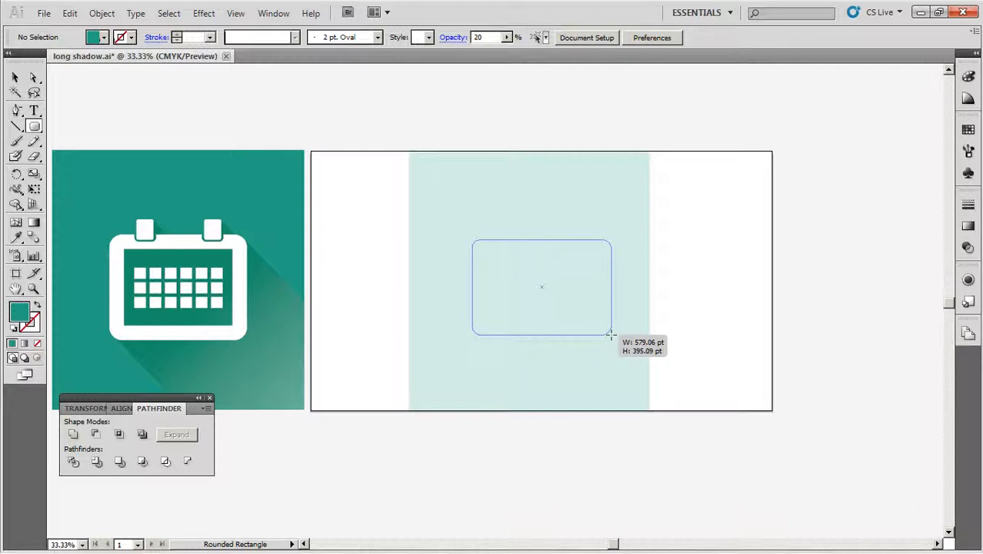
drag(611, 335, 611, 335)
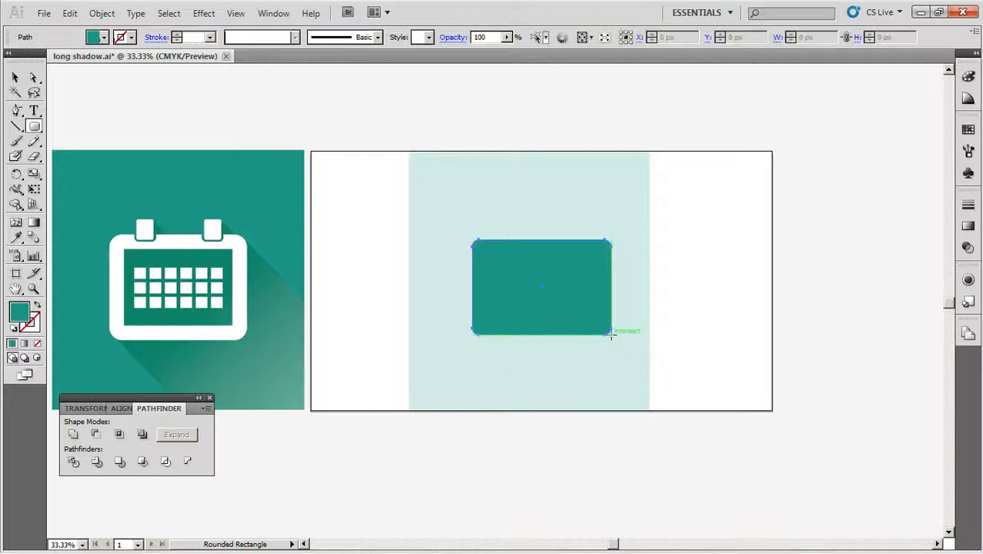
click(15, 77)
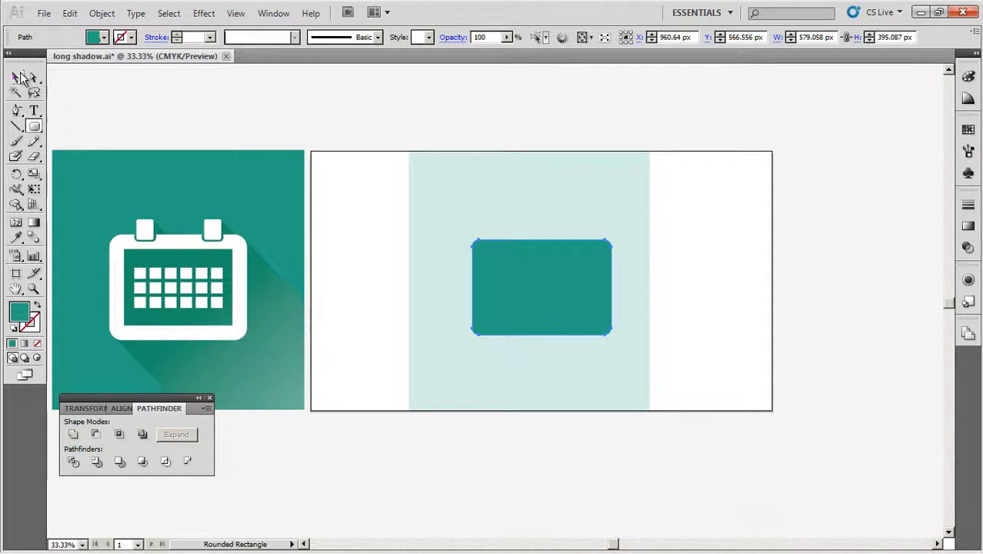
click(37, 306)
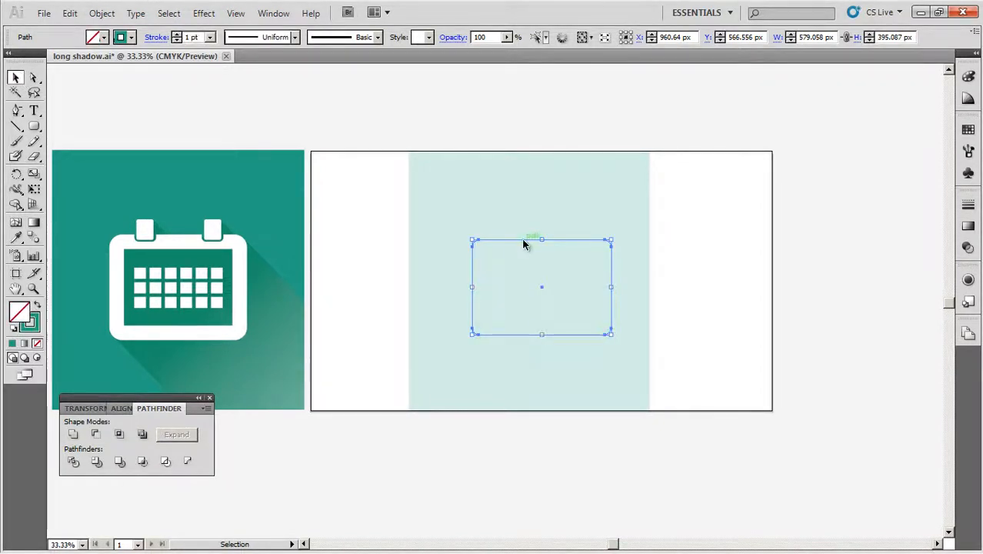
drag(520, 241, 508, 240)
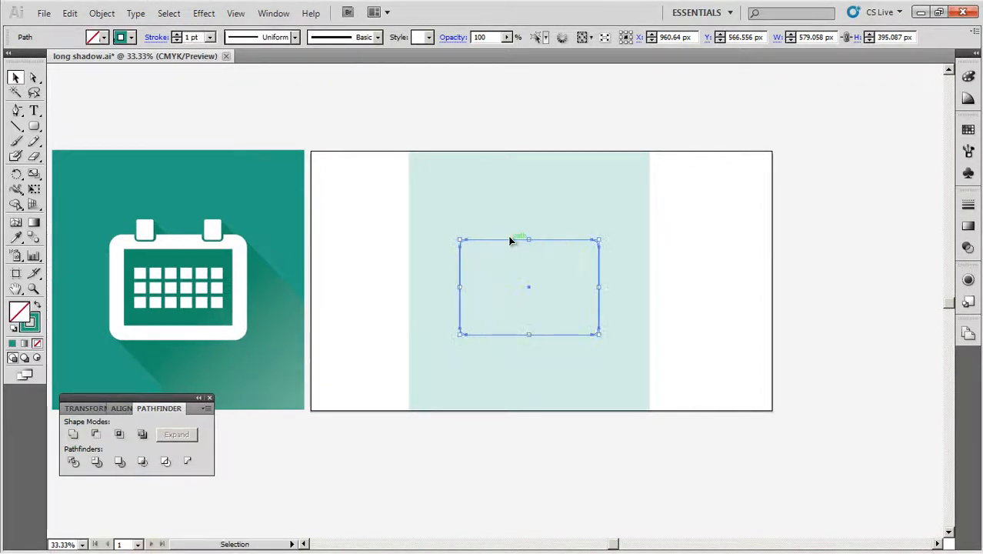
Step: Set the rounded rectangle's stroke weight to 70 pt and move the frame up to the artboard's vertical centre
click(967, 210)
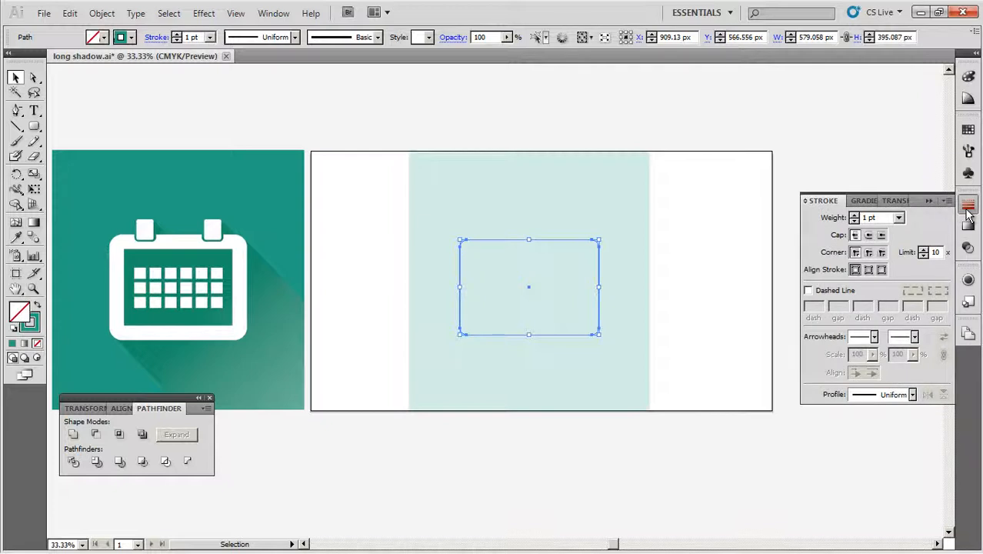
click(899, 218)
click(873, 447)
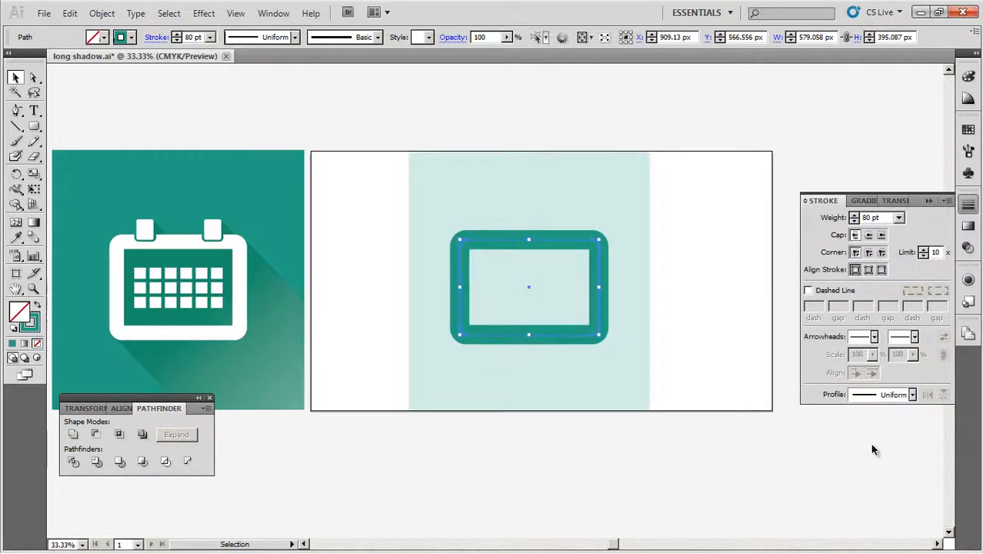
click(843, 213)
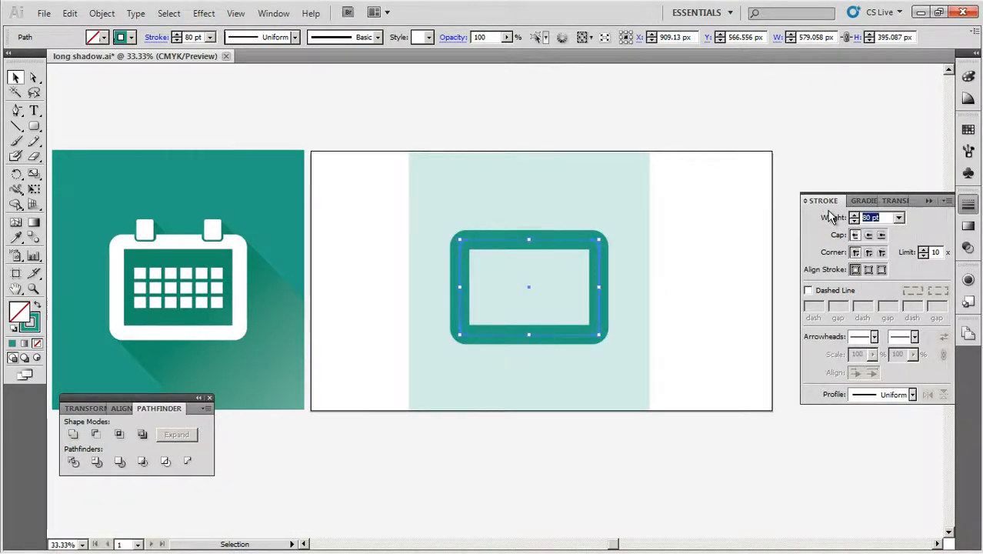
text(70)
key(Return)
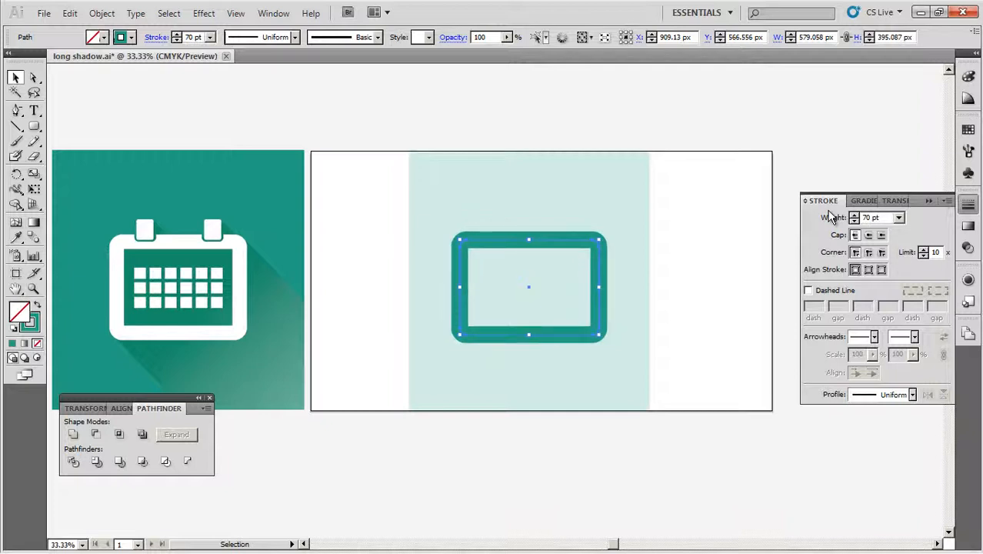
drag(558, 240, 565, 233)
key(shift+Left)
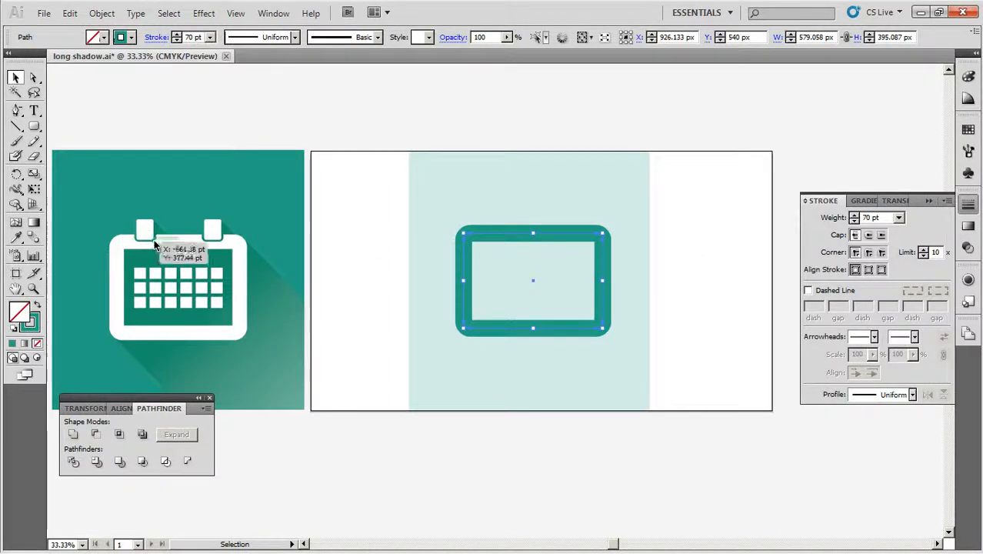
Step: Draw a small rounded rectangle about 102 by 93 px above the frame's top-left part, with teal fill and no stroke
click(31, 127)
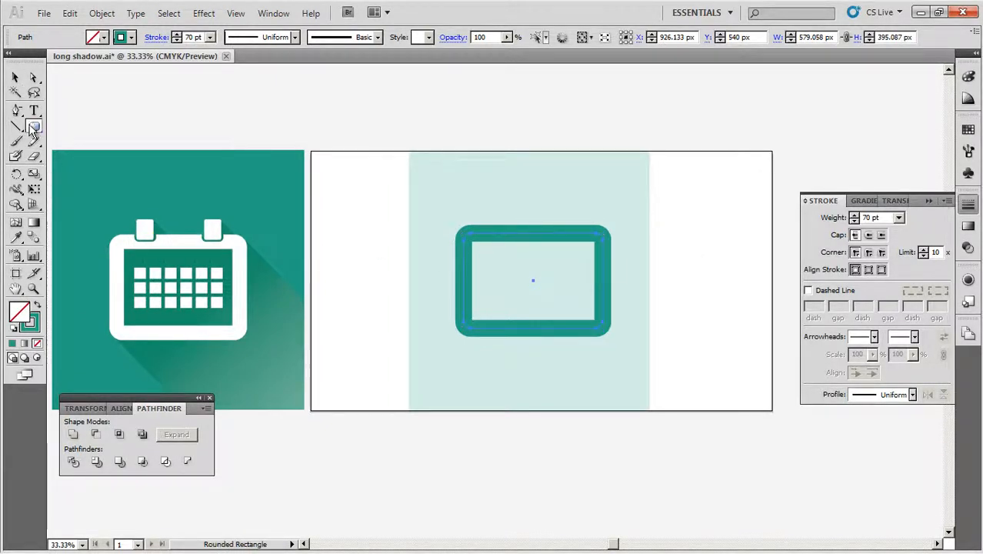
drag(485, 199, 507, 220)
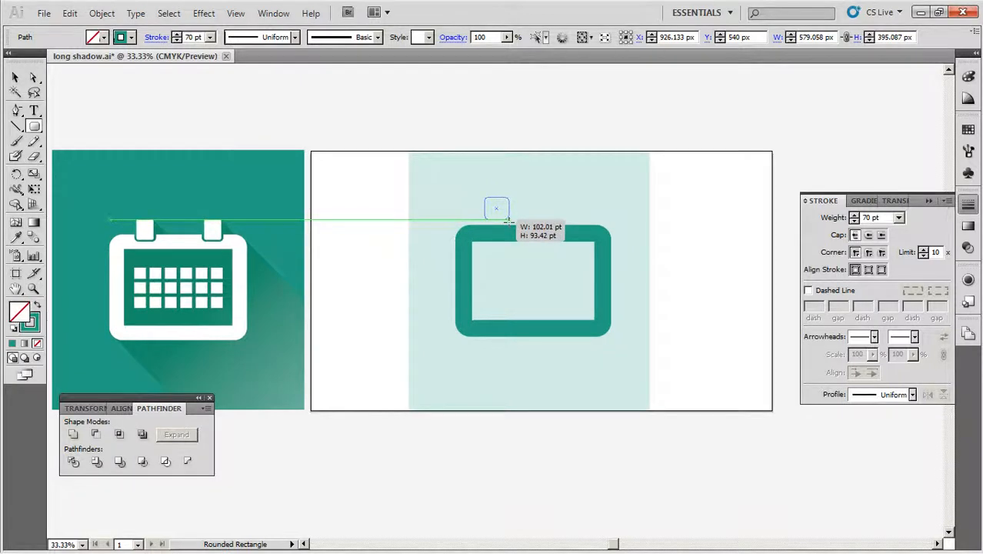
drag(508, 220, 508, 221)
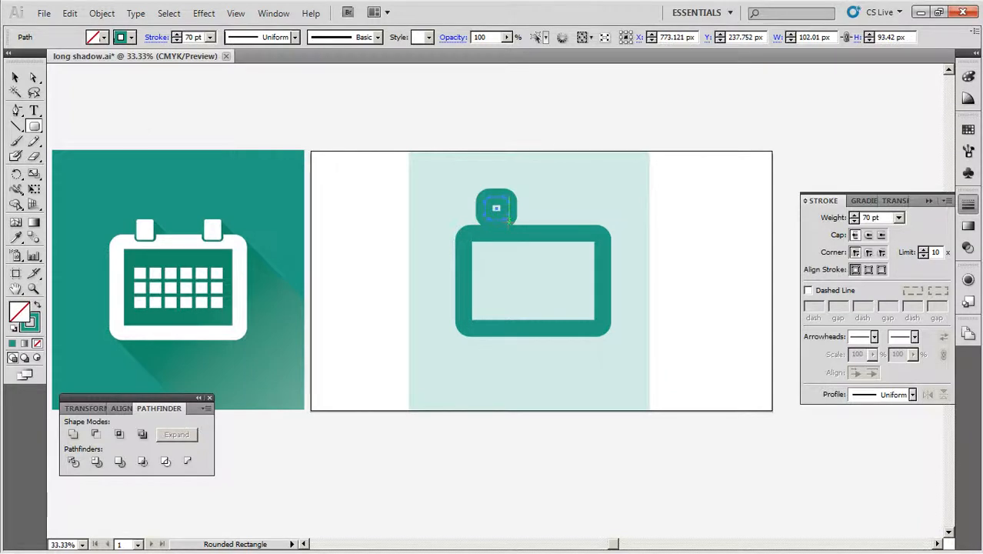
click(15, 77)
click(35, 306)
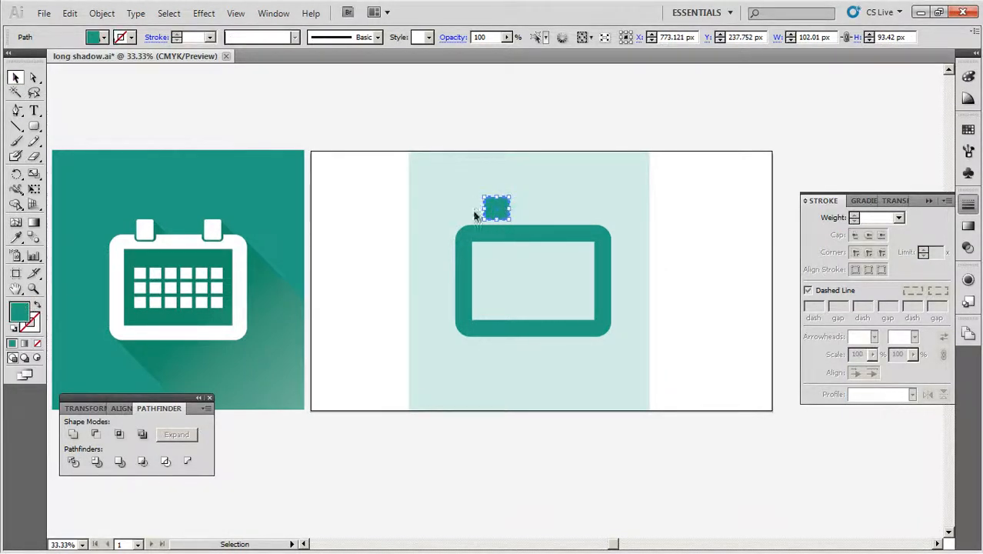
Step: Change the small rounded rectangle's fill to the lighter teal 17E5B4
double_click(20, 310)
click(476, 209)
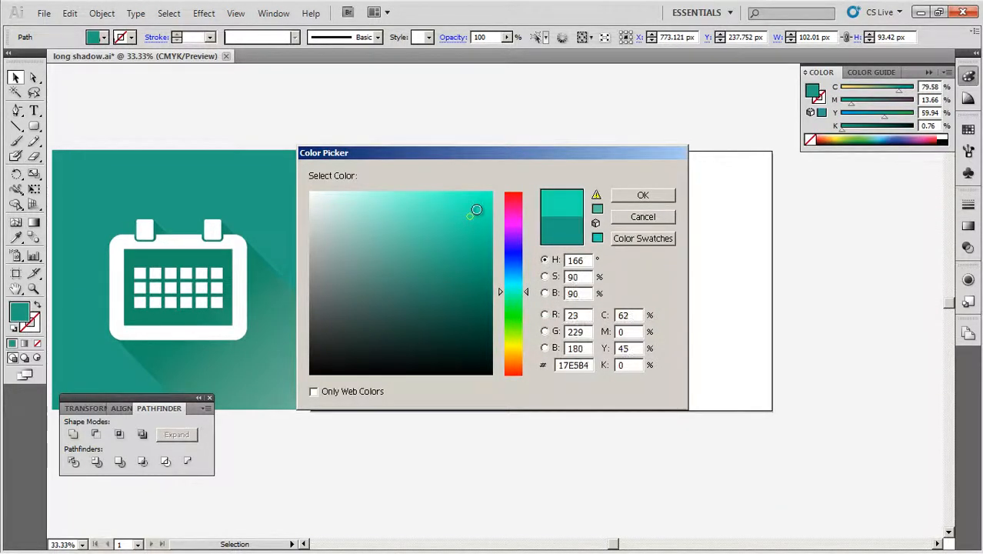
click(642, 196)
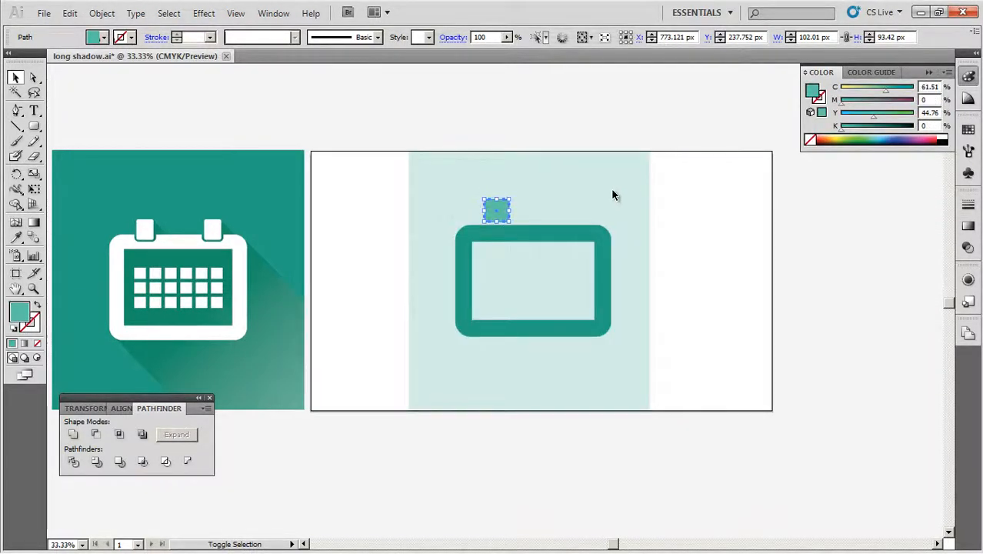
Step: Move the small rounded rectangle down 60 px onto the frame's top edge and widen it to about 114 px
key(shift+Down)
key(shift+Down)
key(shift+Down)
key(shift+Down)
key(shift+Down)
key(shift+Down)
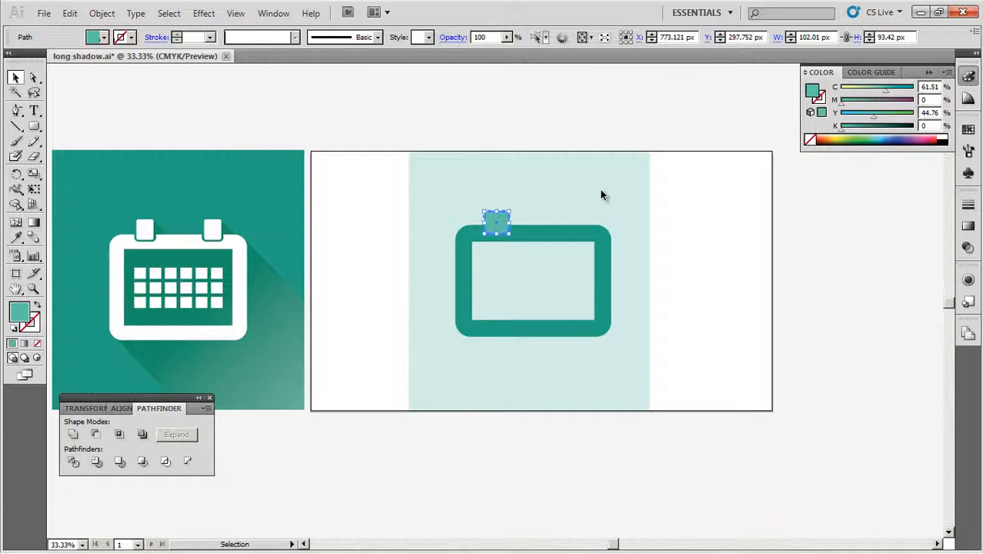
drag(510, 224, 508, 217)
click(667, 223)
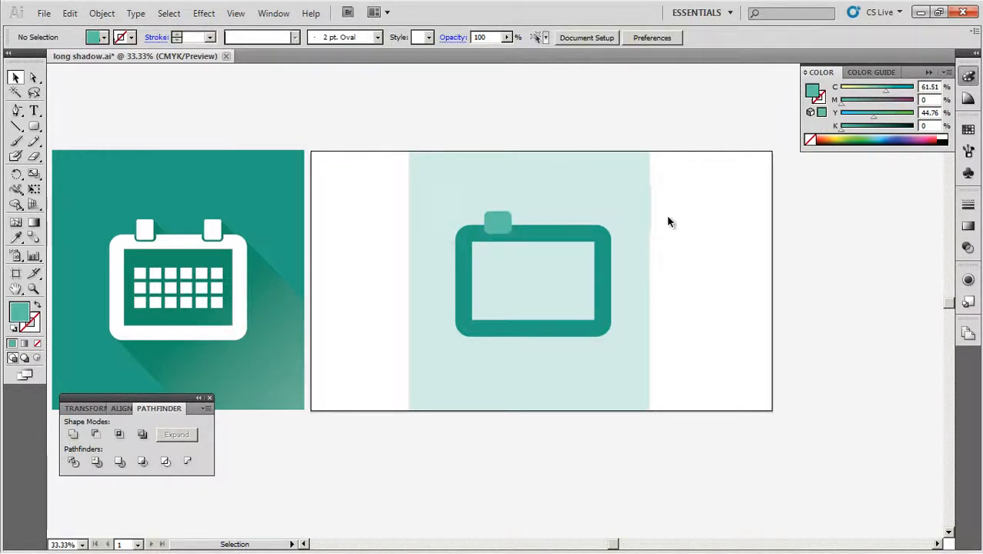
Step: Nudge the small tab on the frame's top edge up 3 px
key(ctrl+=)
key(ctrl+=)
click(501, 136)
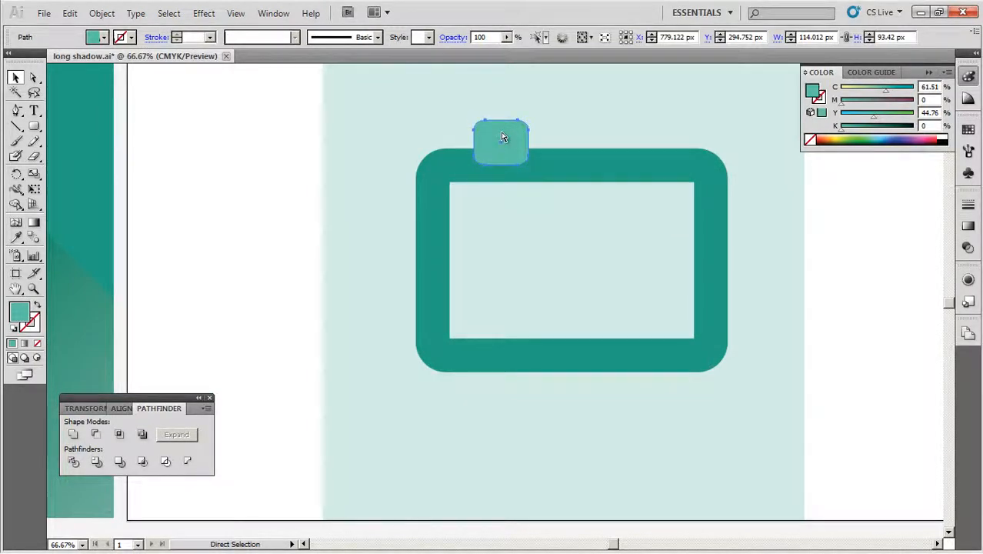
key(ctrl+minus)
key(ctrl+minus)
click(363, 248)
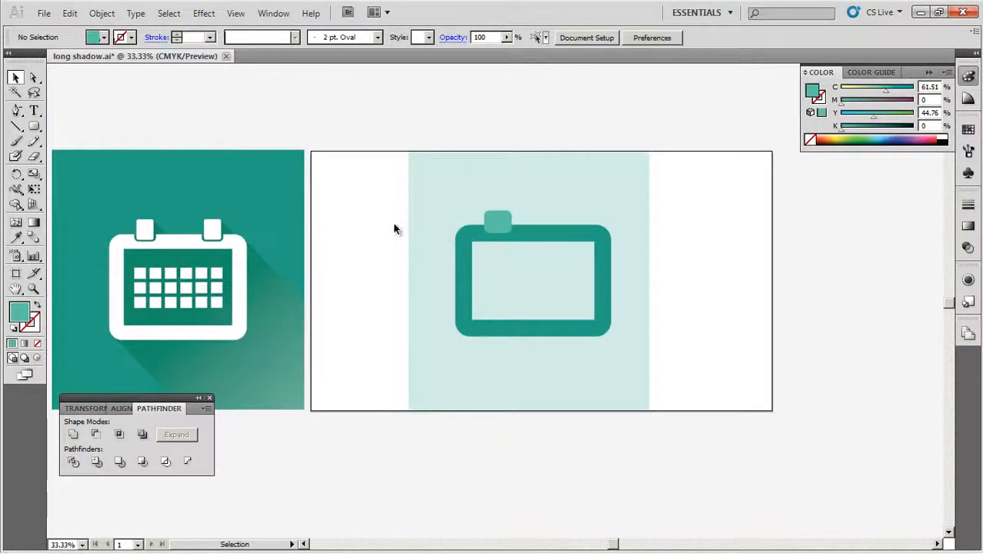
Step: Try to subtract the small tab from the unexpanded calendar frame with Minus Front
drag(395, 202, 650, 348)
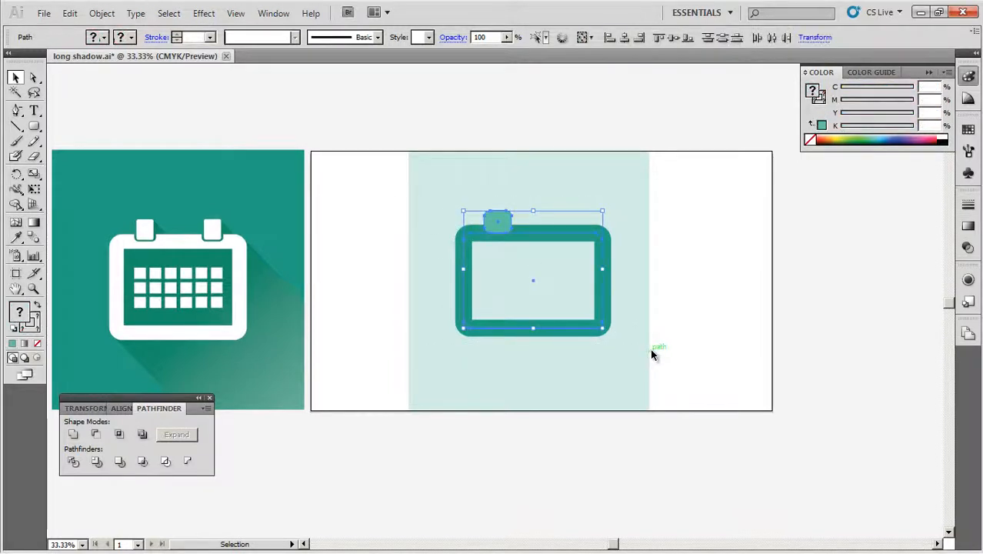
click(93, 441)
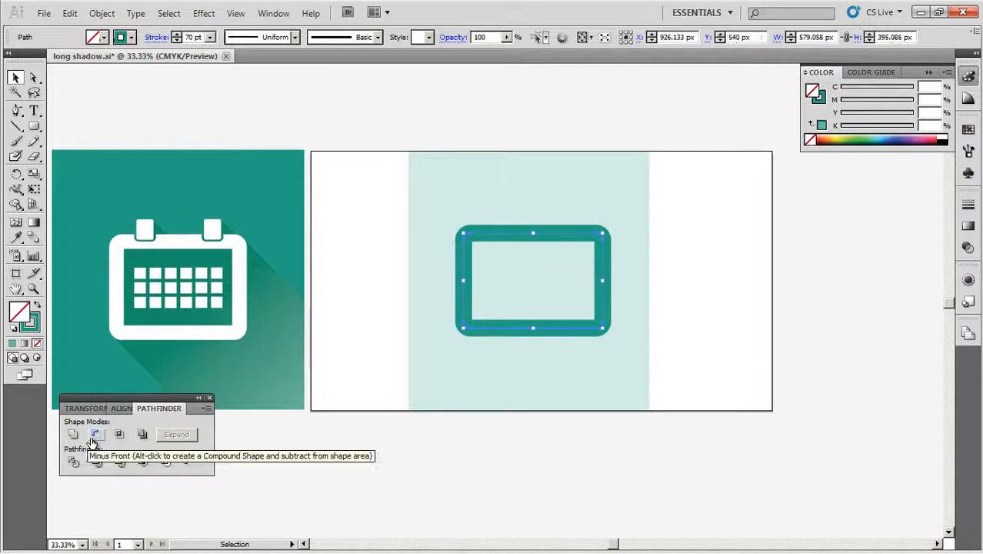
key(ctrl+z)
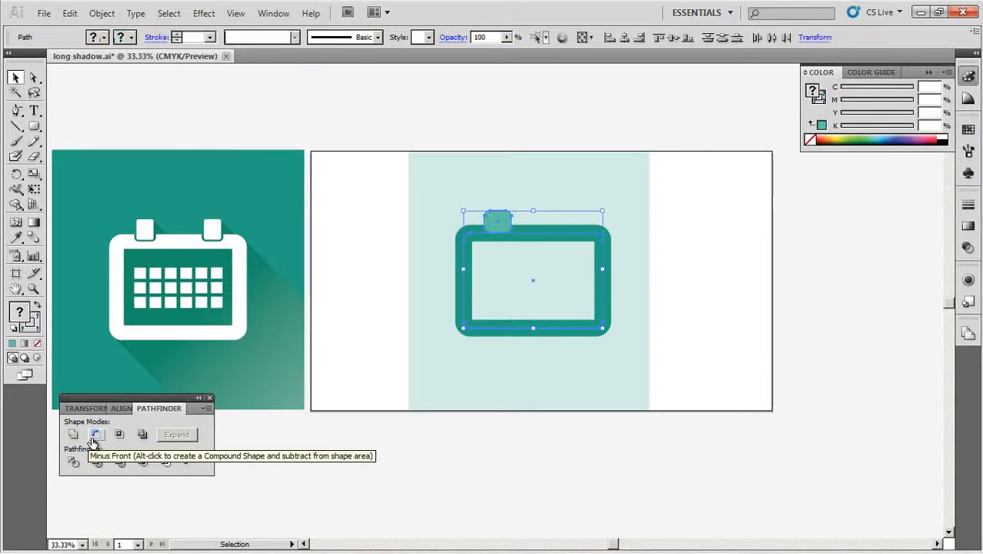
click(355, 279)
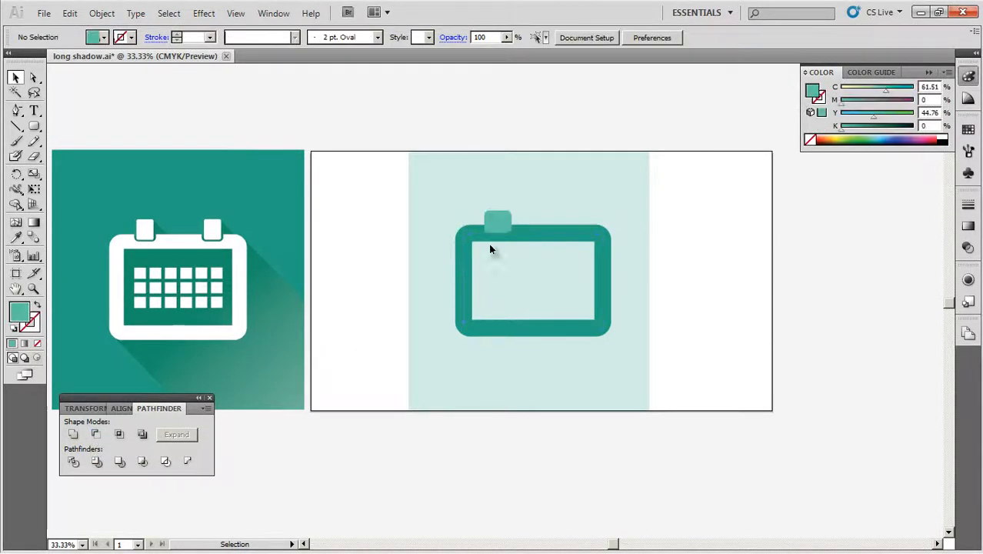
Step: Expand only the calendar frame's stroke into a filled shape, leaving the Fill option off
click(554, 233)
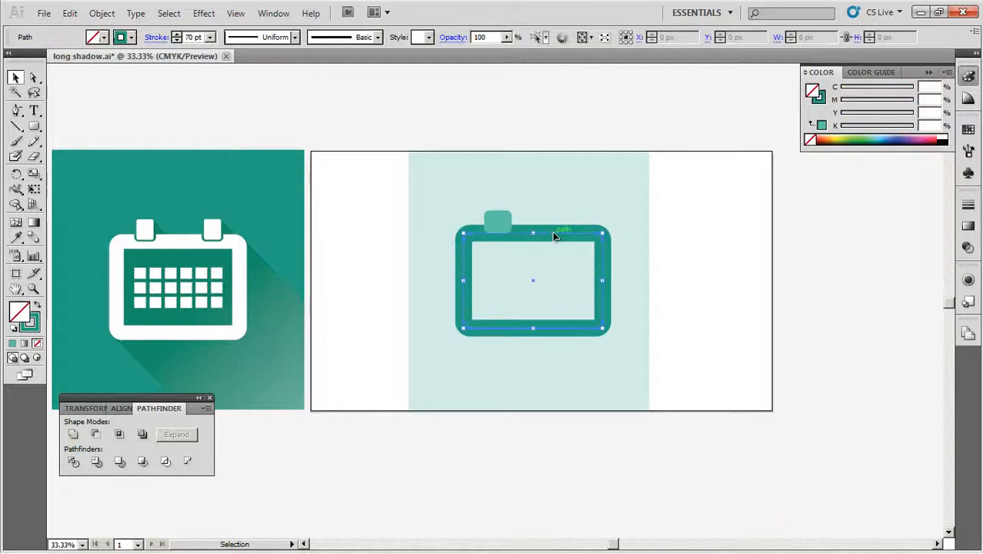
click(107, 14)
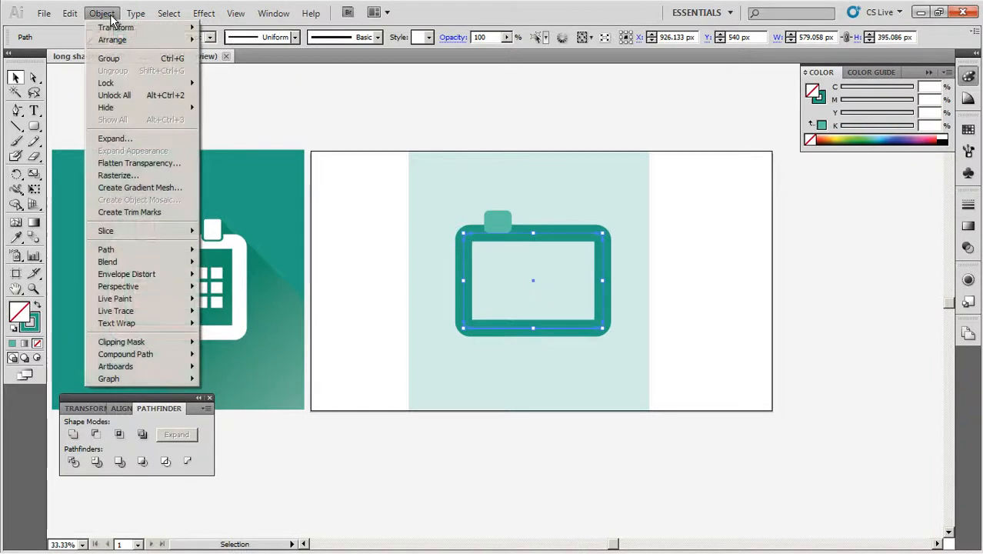
click(121, 143)
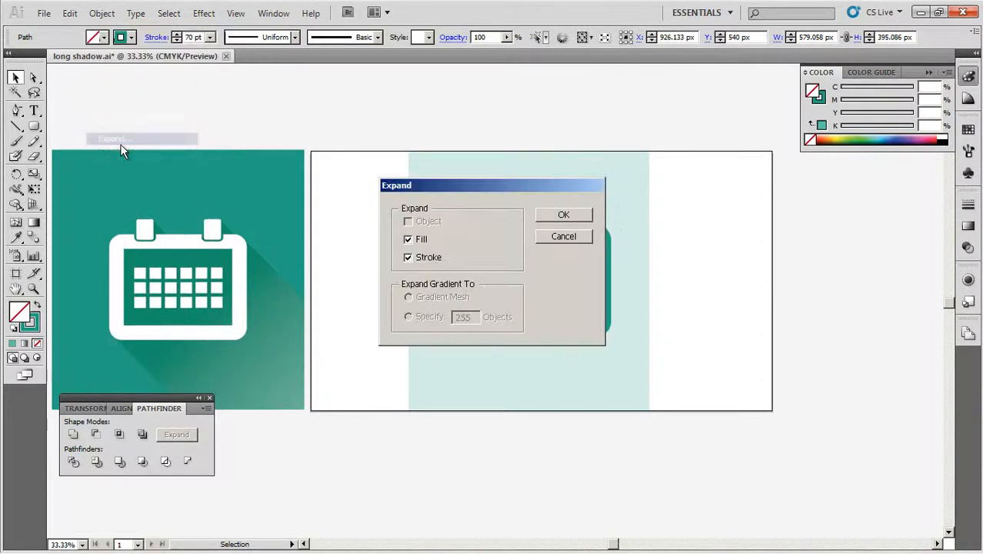
click(409, 239)
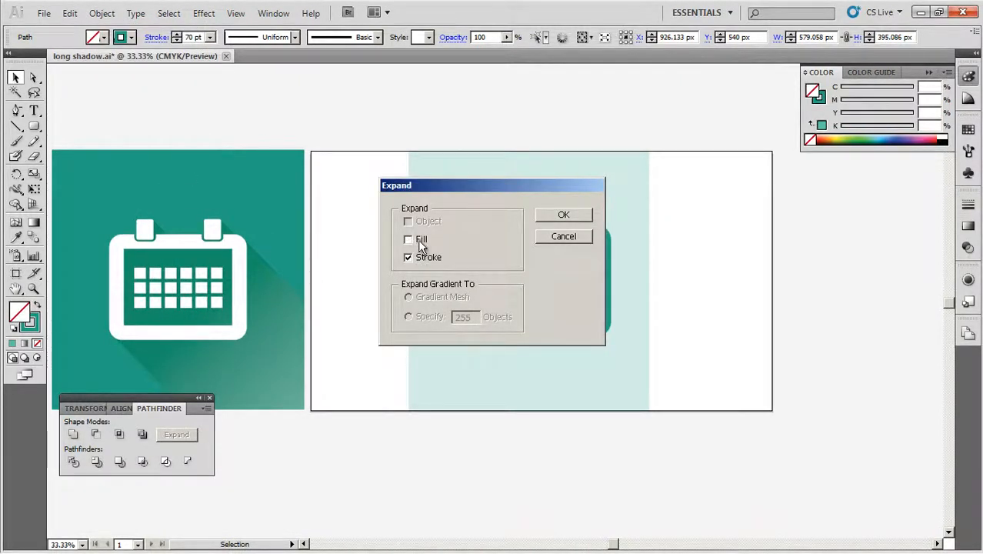
click(565, 215)
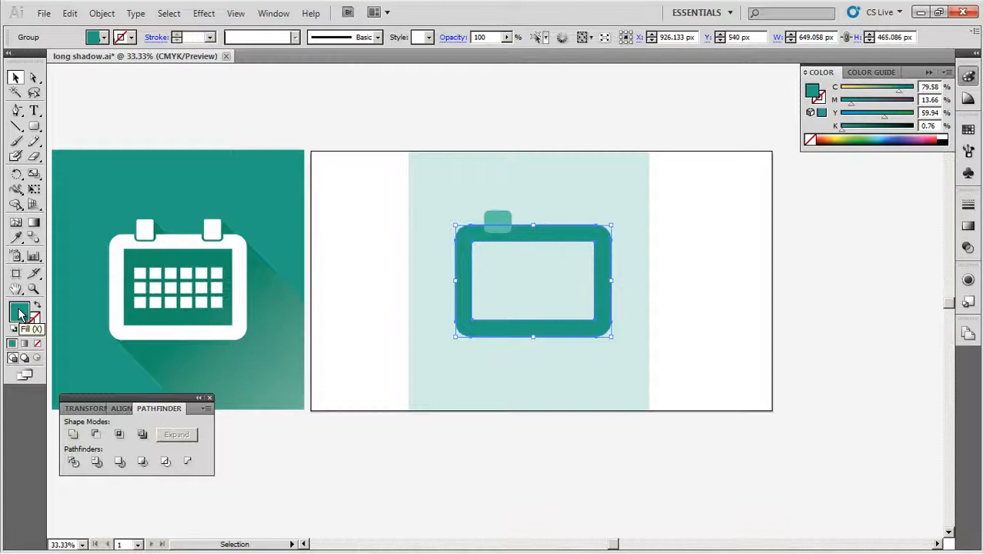
Step: Duplicate the small tab horizontally along the frame's top edge to X about 1059 px
drag(401, 202, 564, 286)
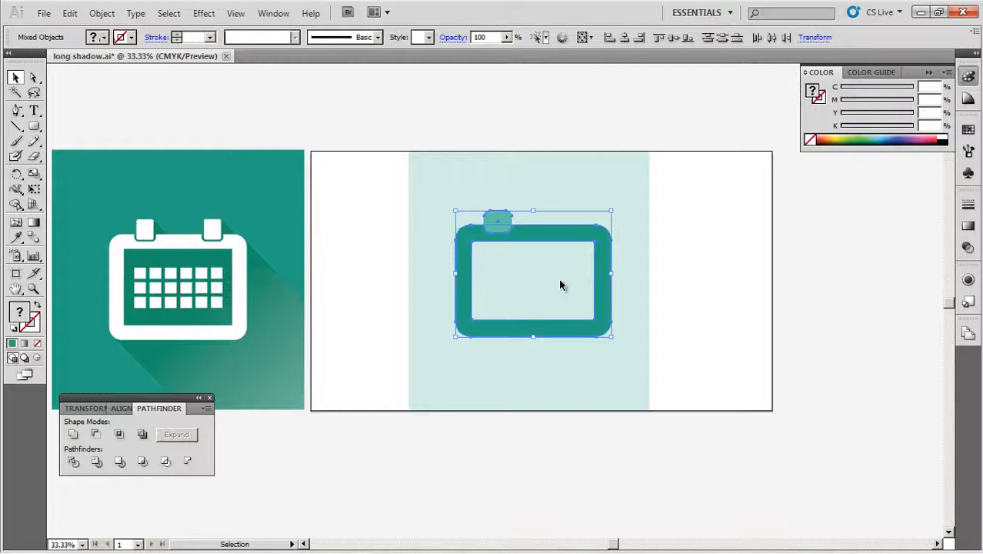
click(542, 201)
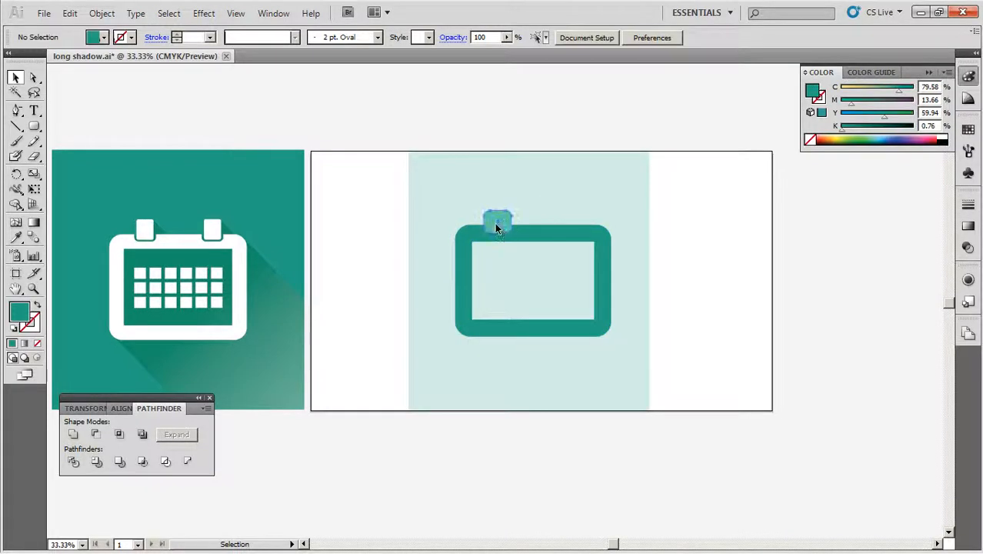
click(495, 223)
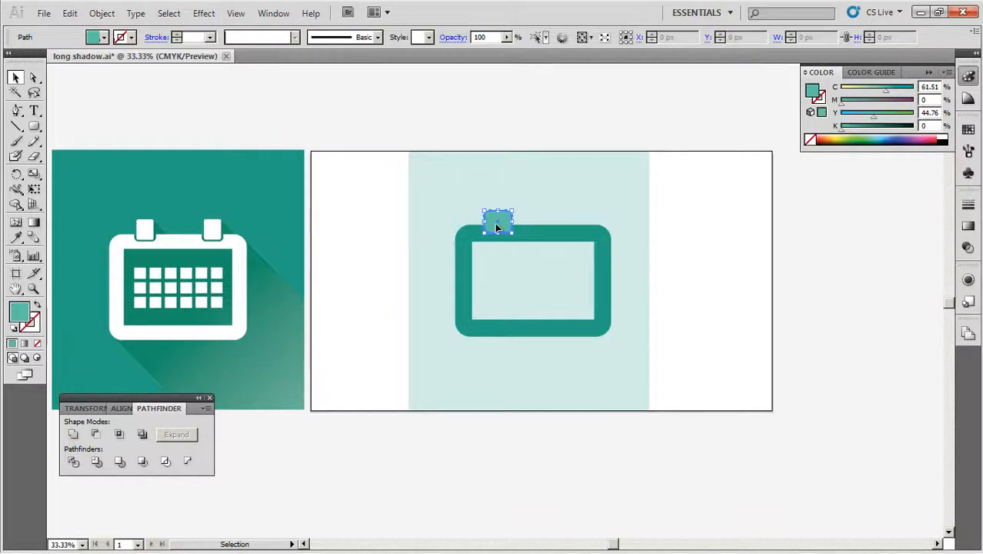
drag(496, 227, 567, 227)
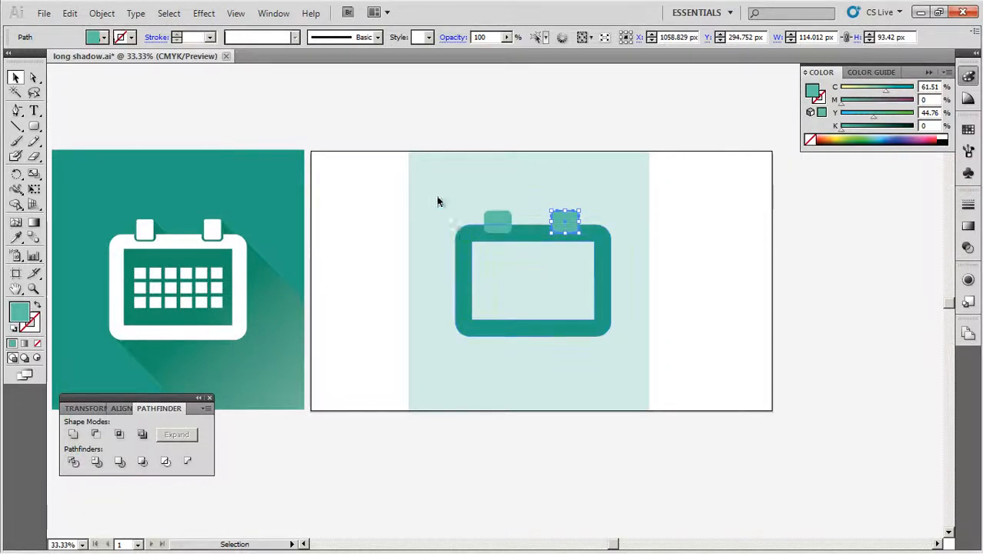
Step: Subtract both small tabs from the calendar frame with Minus Front to cut two notches in its top edge
drag(440, 202, 608, 295)
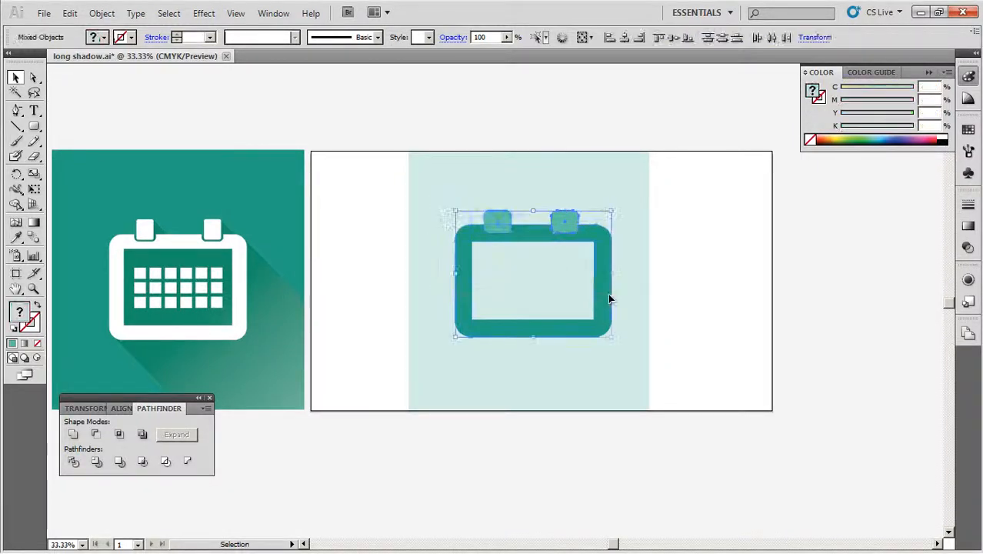
click(96, 434)
click(412, 317)
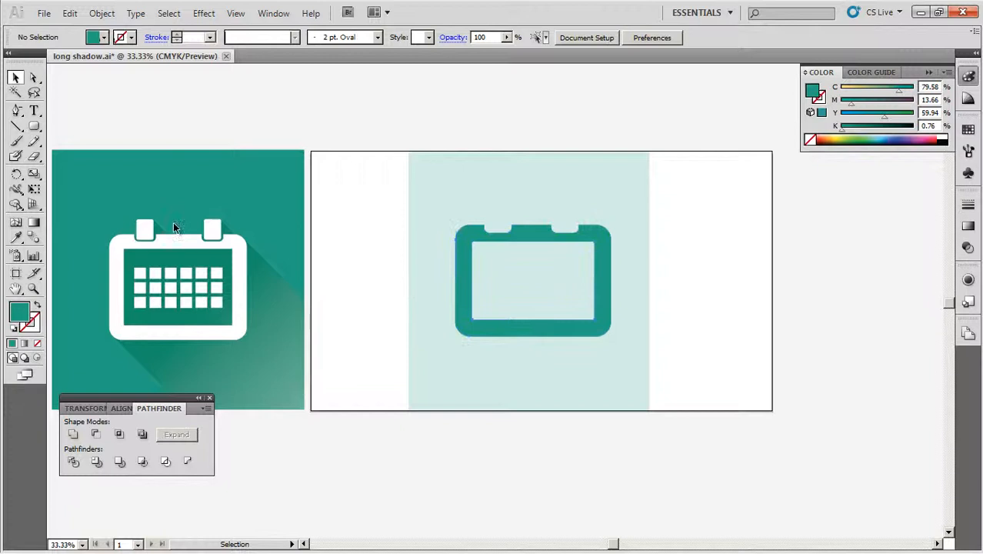
Step: Draw a teal rounded rectangle about 90 by 118 px standing in the frame's left notch
click(34, 127)
key(ctrl+plus)
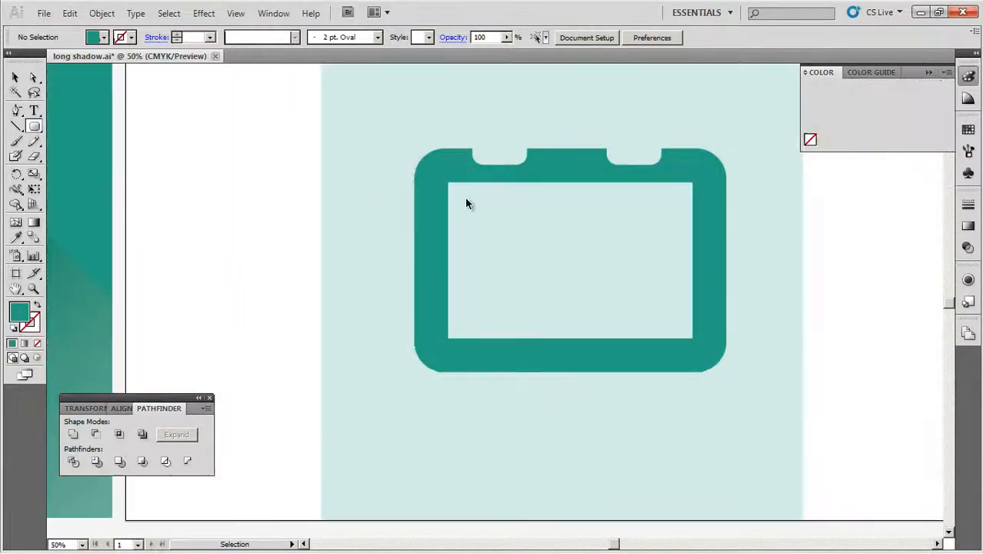
drag(472, 197, 494, 251)
drag(484, 156, 527, 212)
Step: Nudge the rounded tab down 10 px and adjust it sideways to seat it evenly in the left notch
click(15, 78)
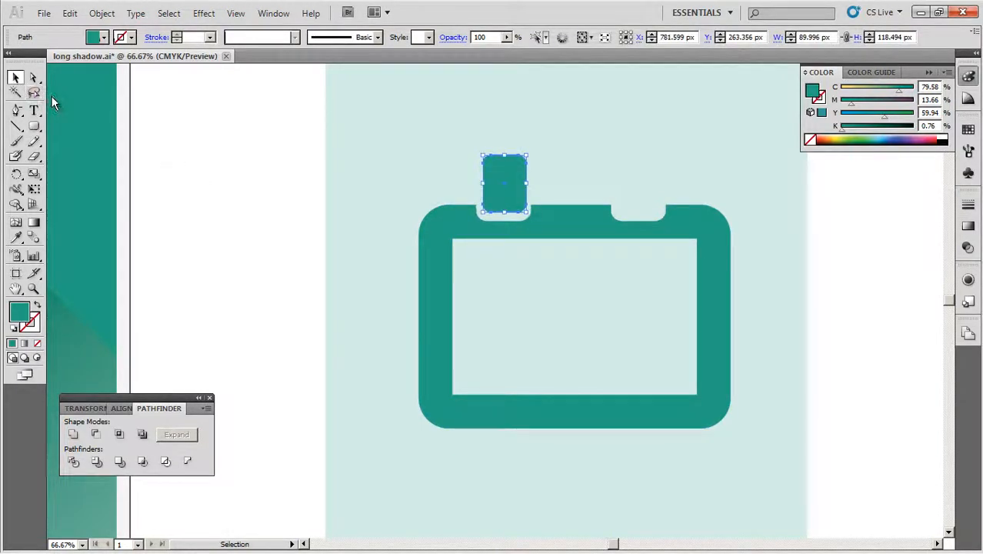
key(Down)
key(Down)
key(Down)
key(Down)
key(Down)
key(Down)
key(Down)
key(Right)
key(Right)
key(Down)
key(Down)
key(Down)
key(Right)
key(Right)
key(Left)
key(Left)
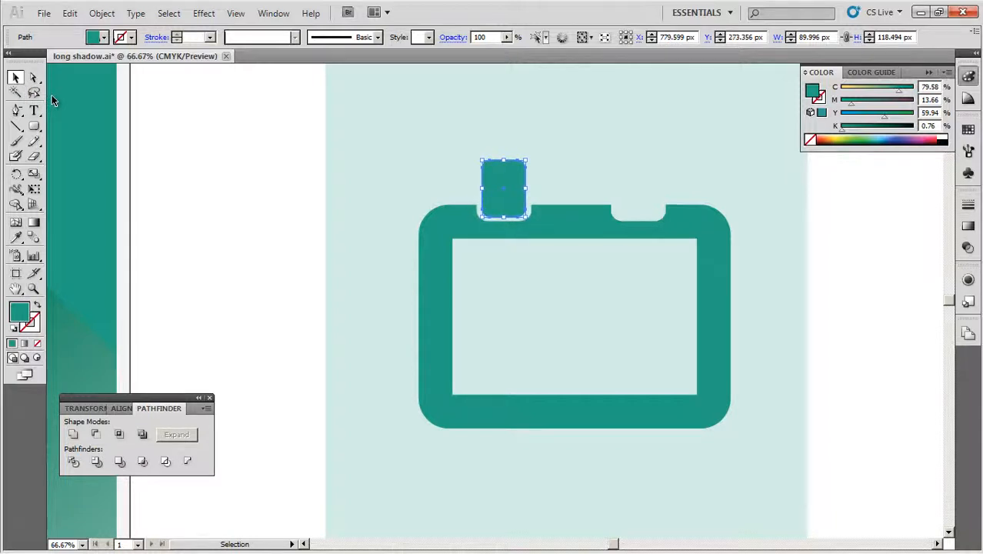
key(Right)
click(290, 202)
Step: Duplicate the rounded tab horizontally into the frame's right notch
click(516, 190)
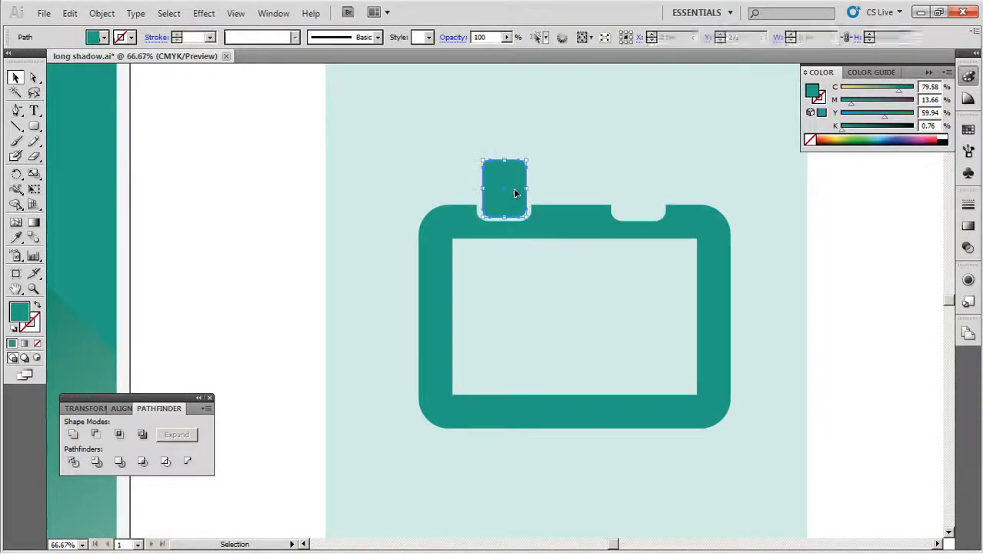
drag(514, 200, 646, 201)
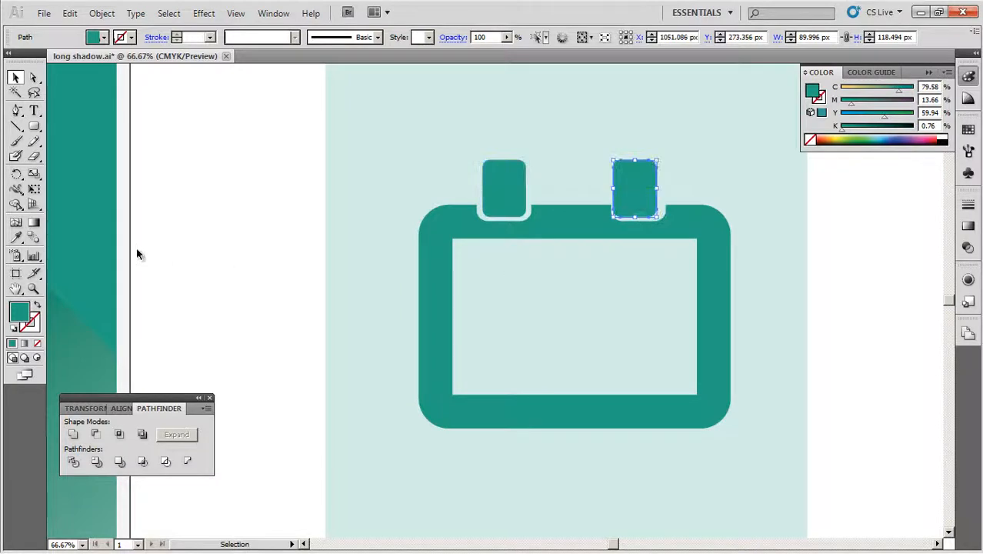
click(263, 248)
key(ctrl+minus)
key(ctrl+minus)
scroll(585, 262, down, 2)
scroll(585, 261, left, 1)
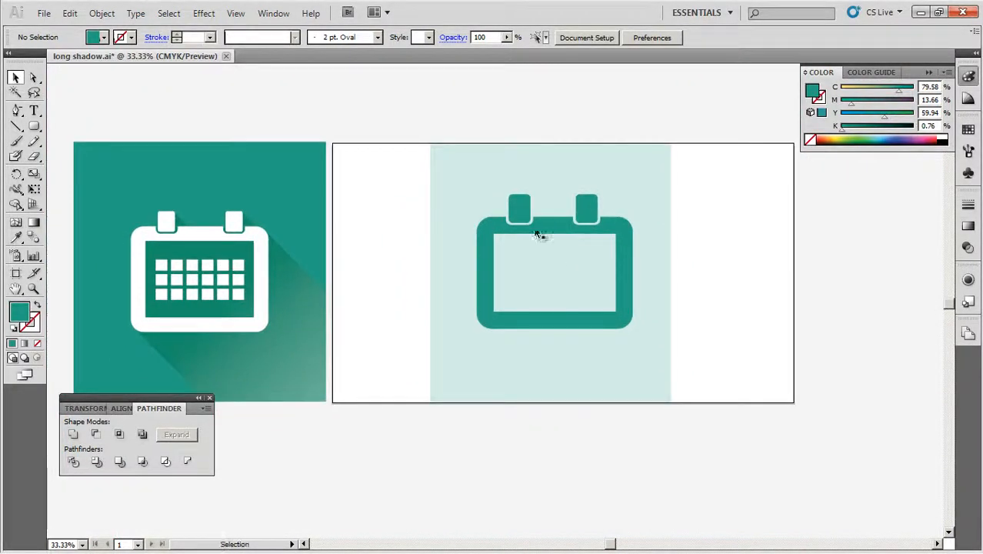
Step: Shorten both rounded tabs together slightly by lowering their top edges
click(514, 206)
shift+click(595, 210)
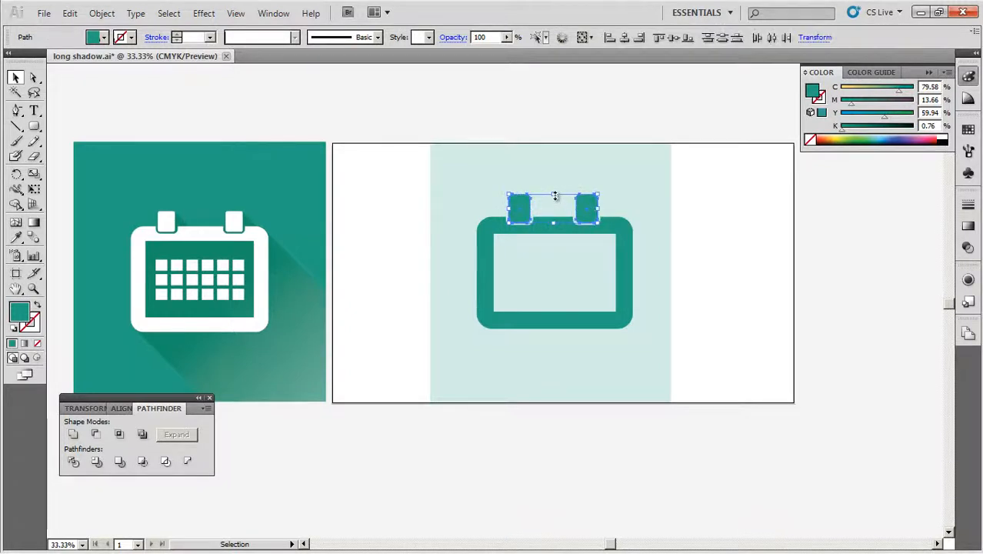
drag(555, 197, 555, 200)
drag(555, 201, 555, 202)
click(397, 220)
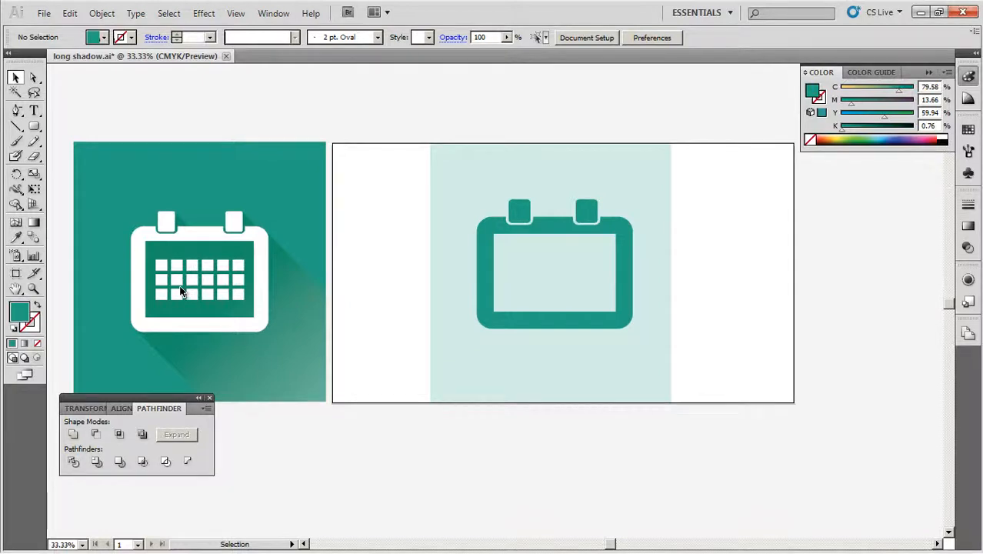
Step: Draw a teal square about 42 by 42 px inside the frame near its upper-left inner corner
drag(34, 126, 70, 129)
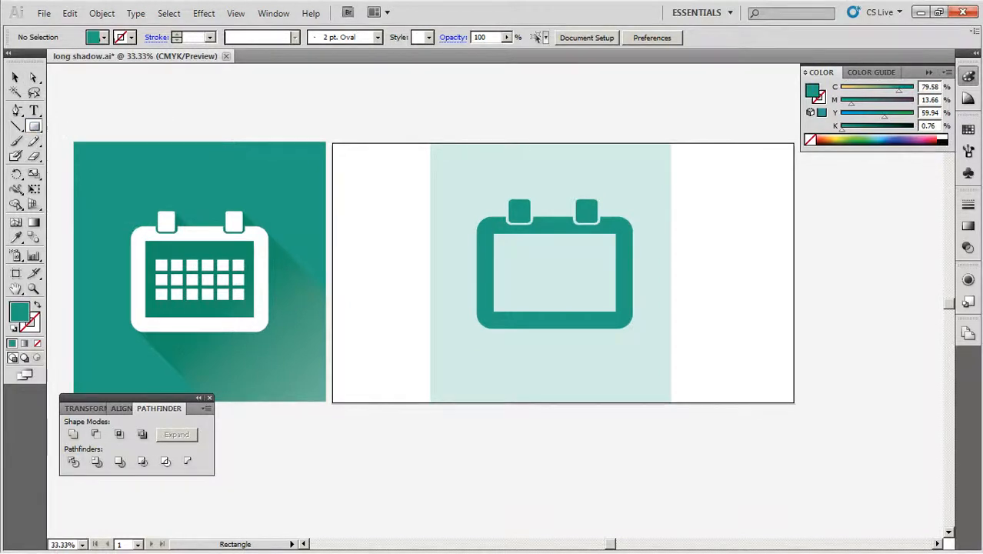
key(ctrl+plus)
key(ctrl+plus)
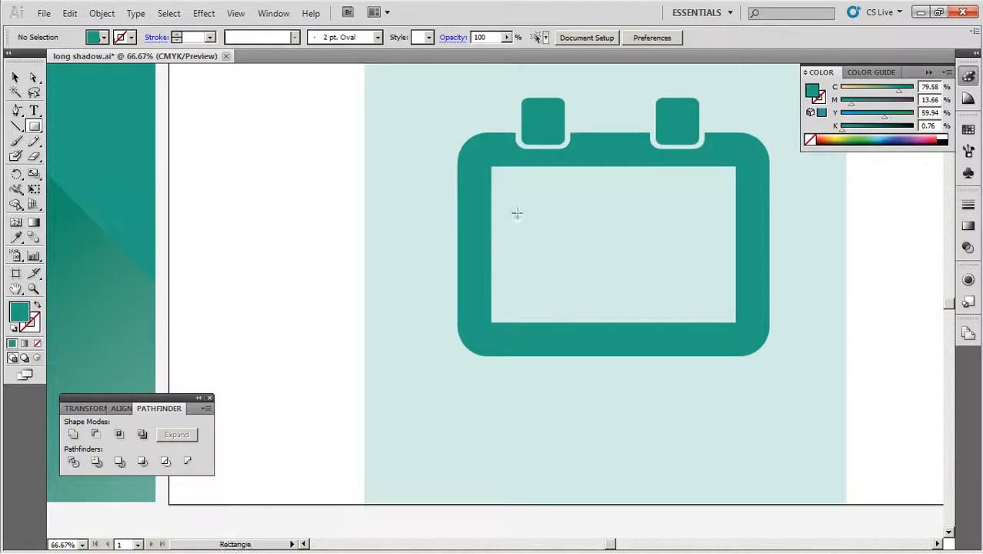
drag(519, 203, 537, 222)
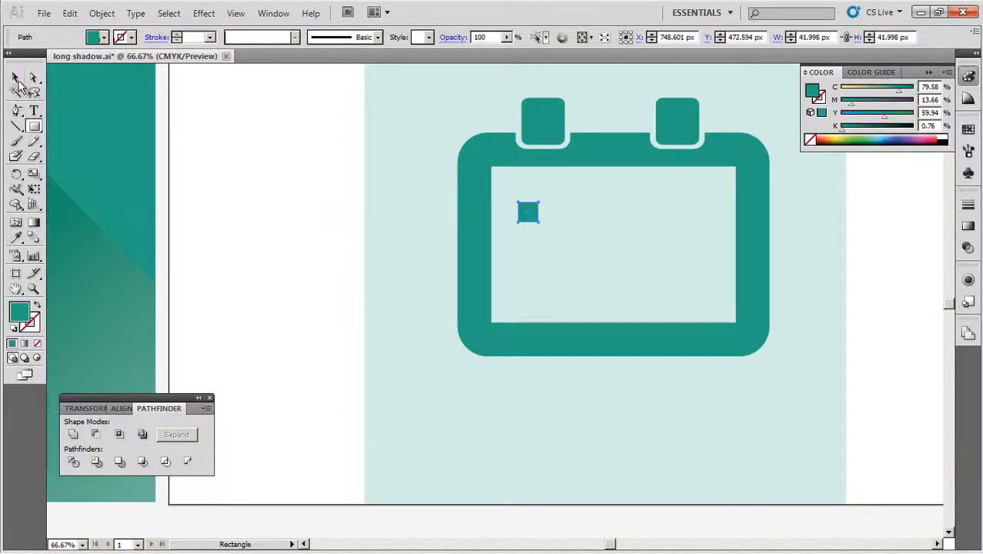
Step: Apply a Transform effect to the square with 5 copies and a 63 px horizontal move, using Preview
click(16, 78)
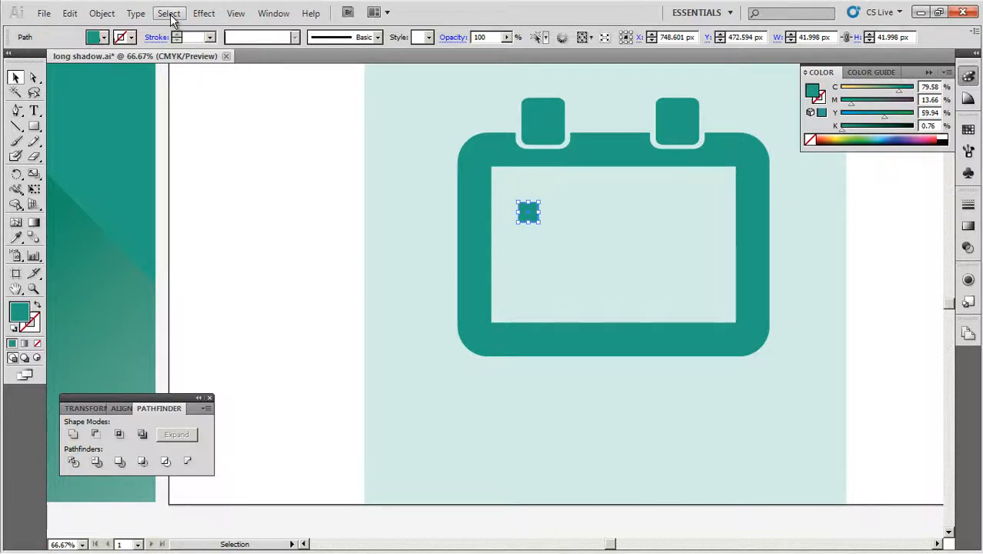
click(204, 14)
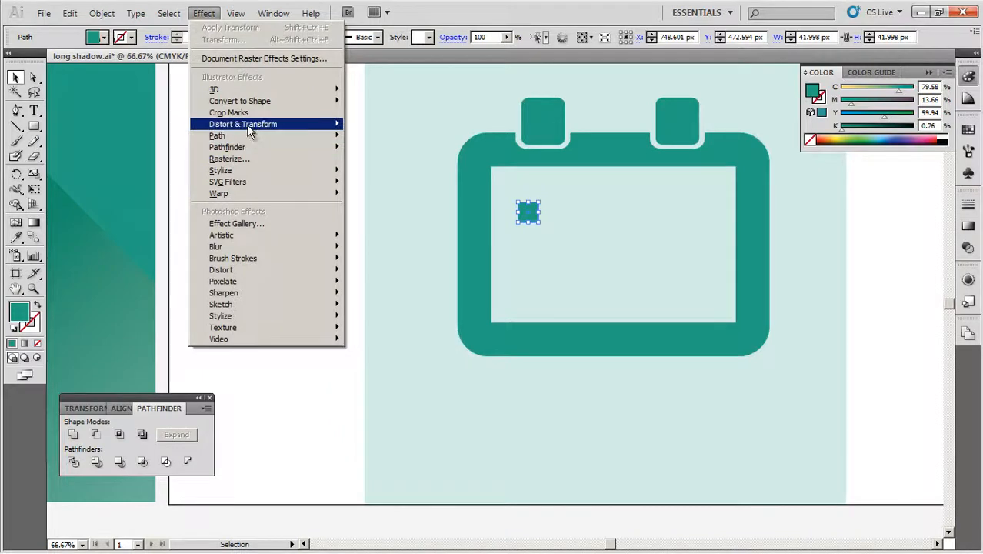
mouse_move(251, 125)
click(405, 163)
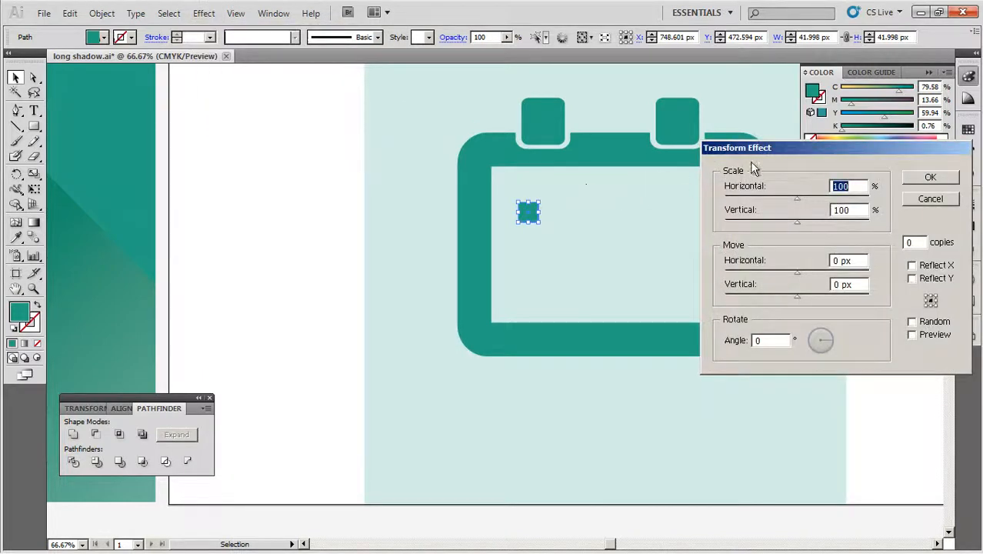
drag(751, 159, 213, 153)
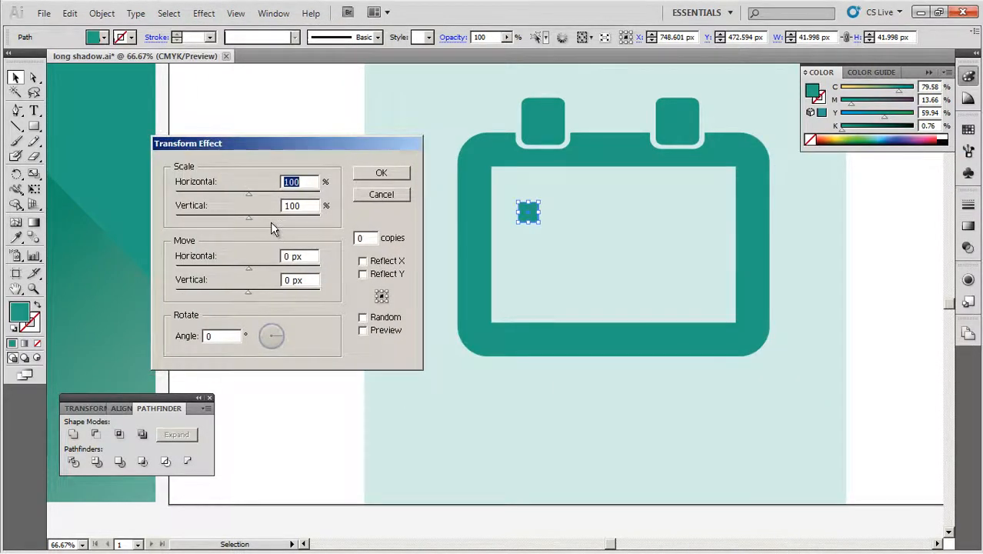
click(386, 330)
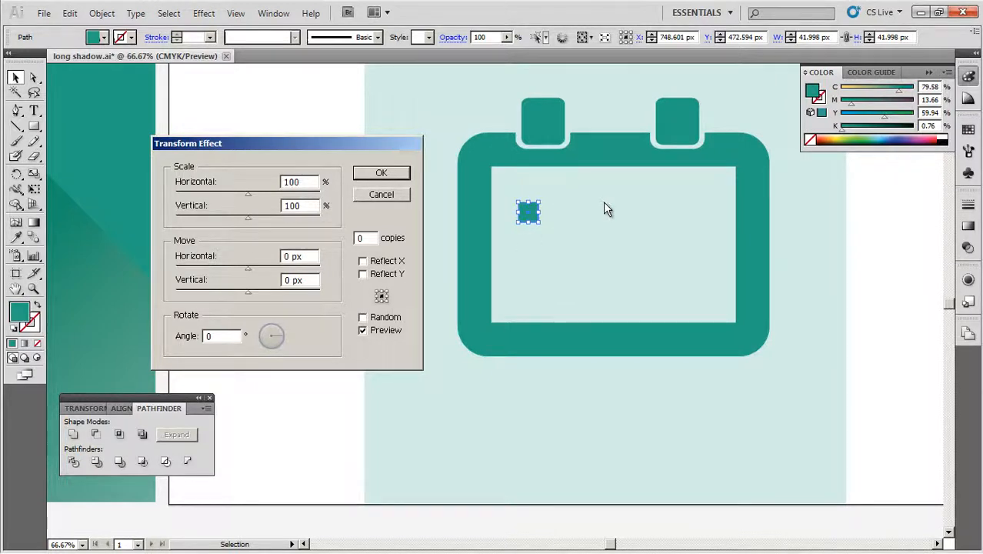
double_click(364, 238)
text(5)
drag(247, 270, 293, 271)
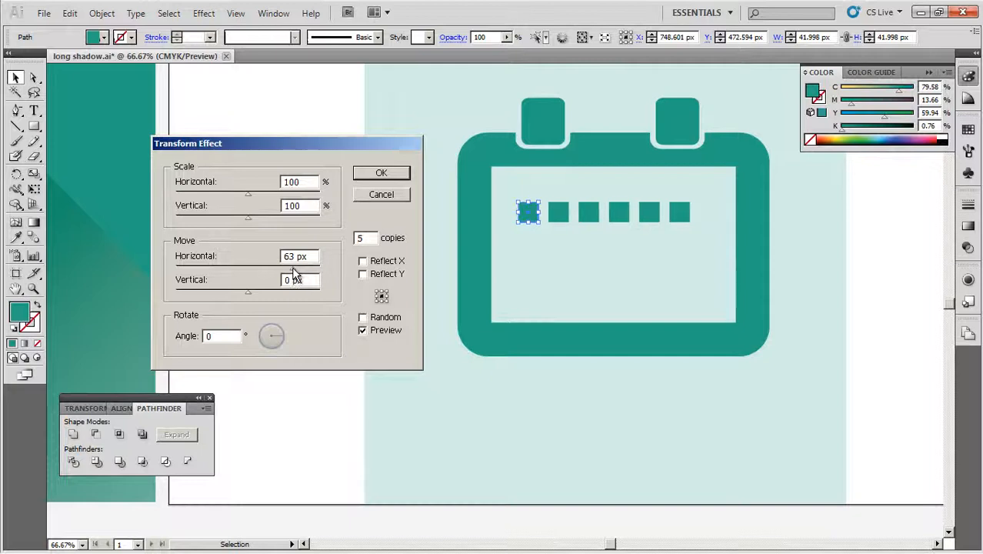
click(375, 173)
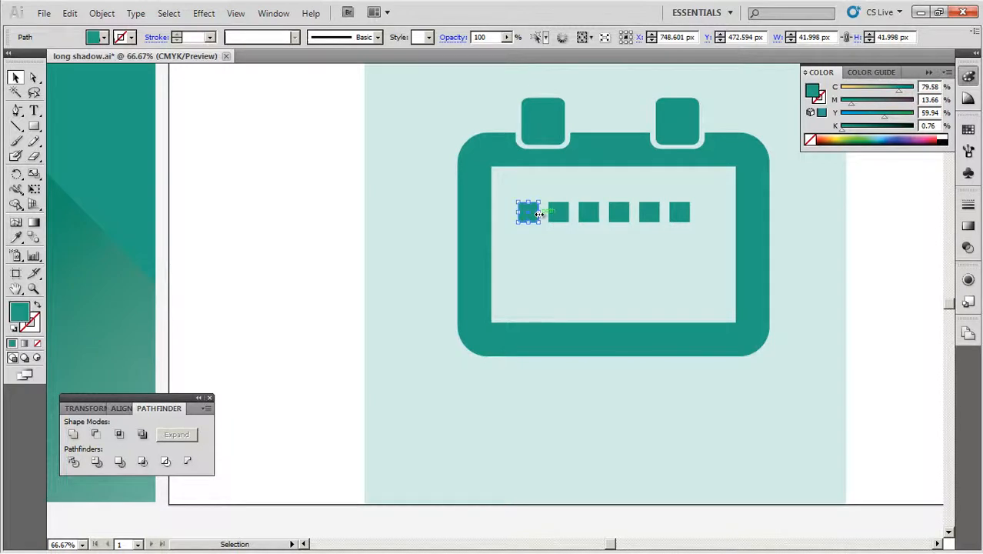
Step: Move the row of squares right 24 px to centre it inside the frame
key(shift+Right)
key(shift+Right)
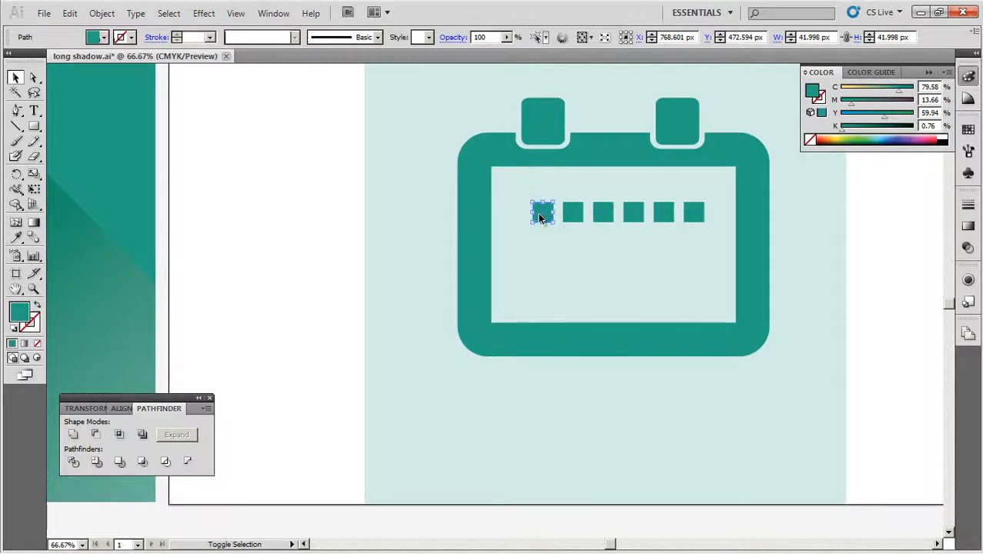
drag(540, 218, 540, 218)
Step: Apply a second Transform effect to the row of squares with 2 copies and a 60 px vertical move, using Preview
click(204, 13)
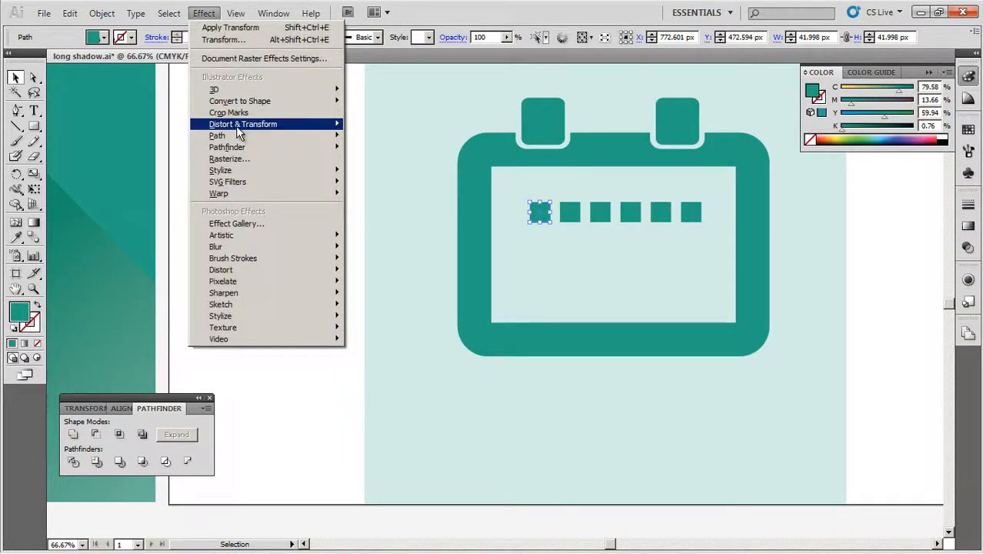
mouse_move(240, 133)
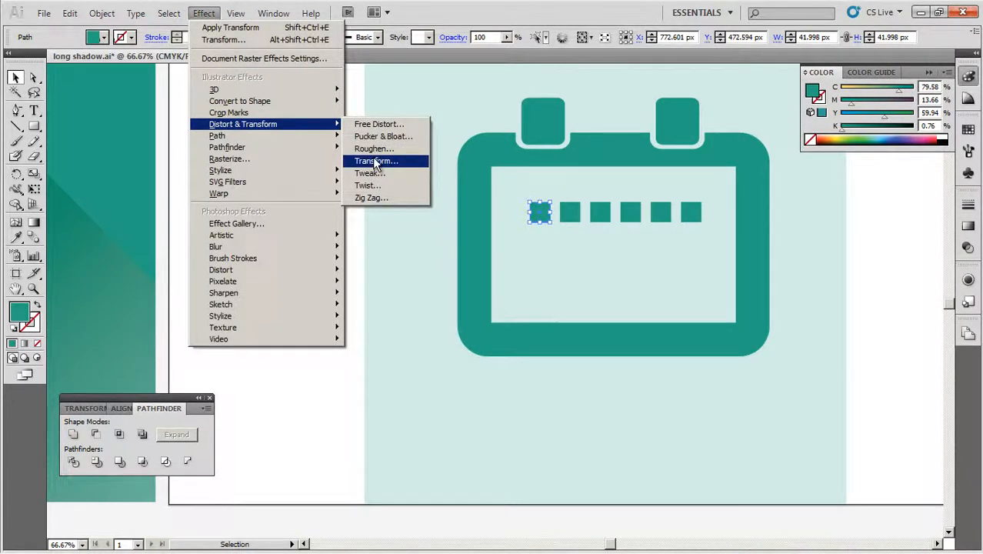
click(375, 161)
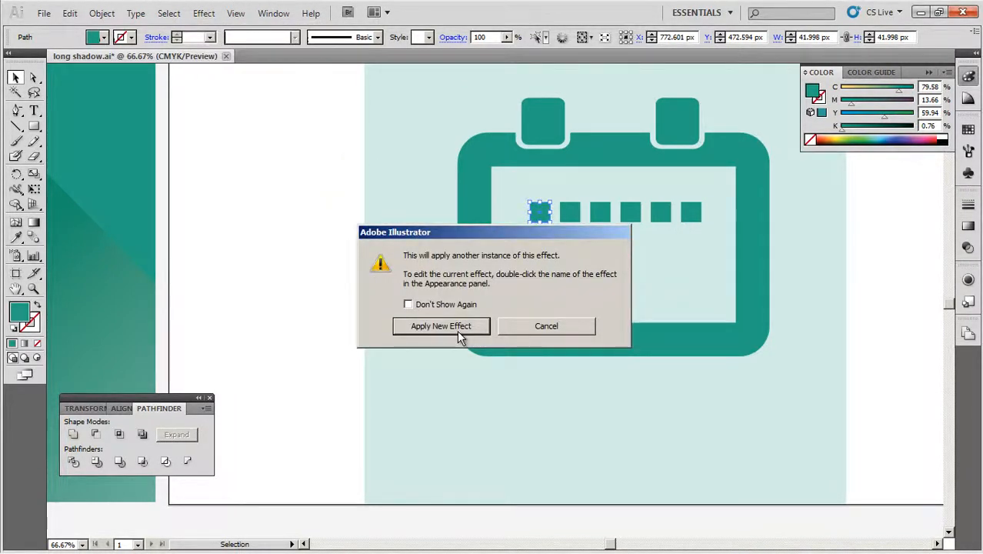
click(457, 330)
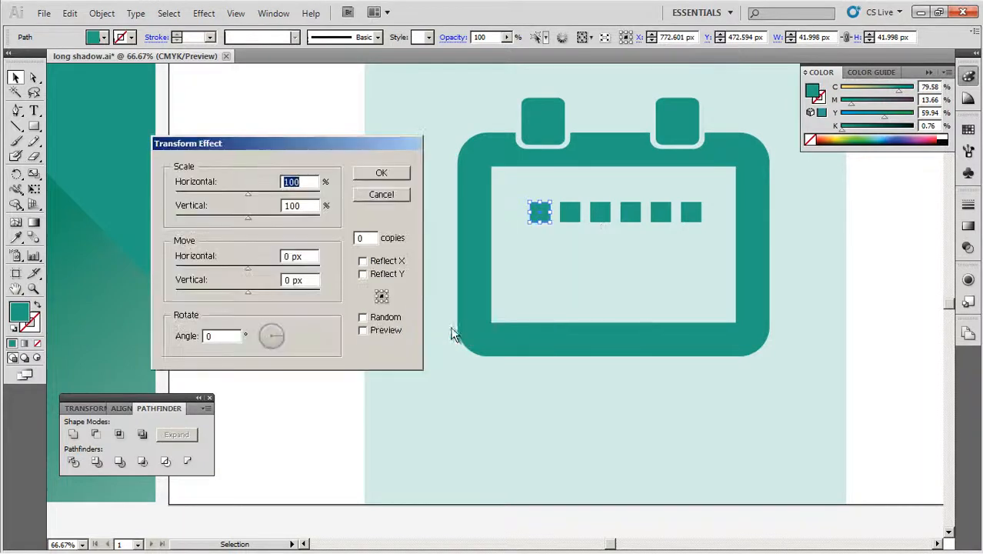
click(364, 330)
key(Tab)
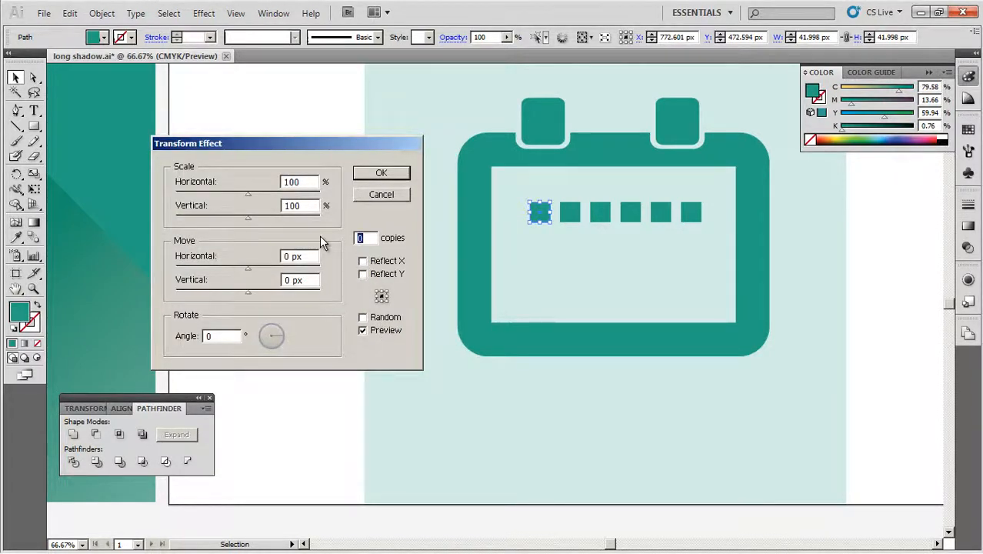
text(2)
click(260, 291)
drag(261, 291, 290, 293)
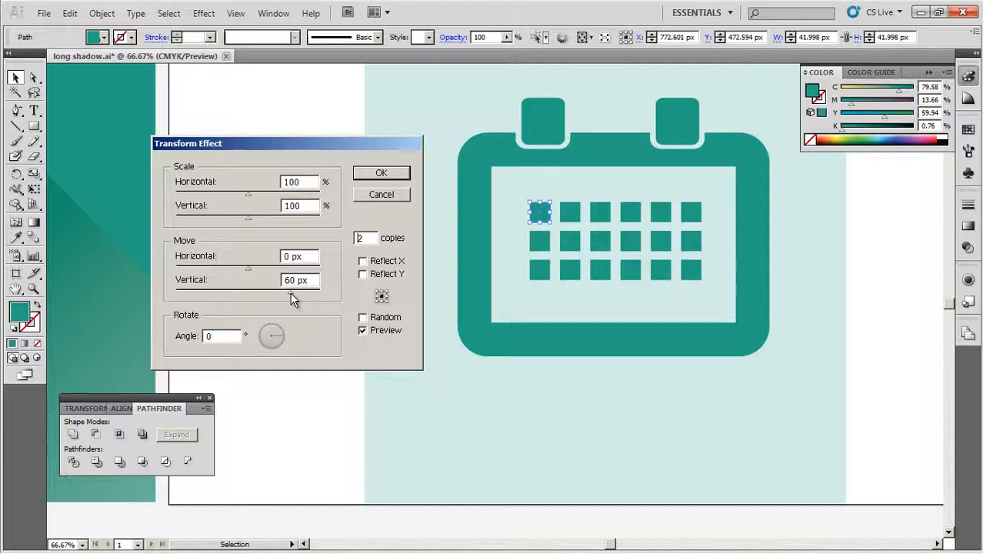
click(390, 174)
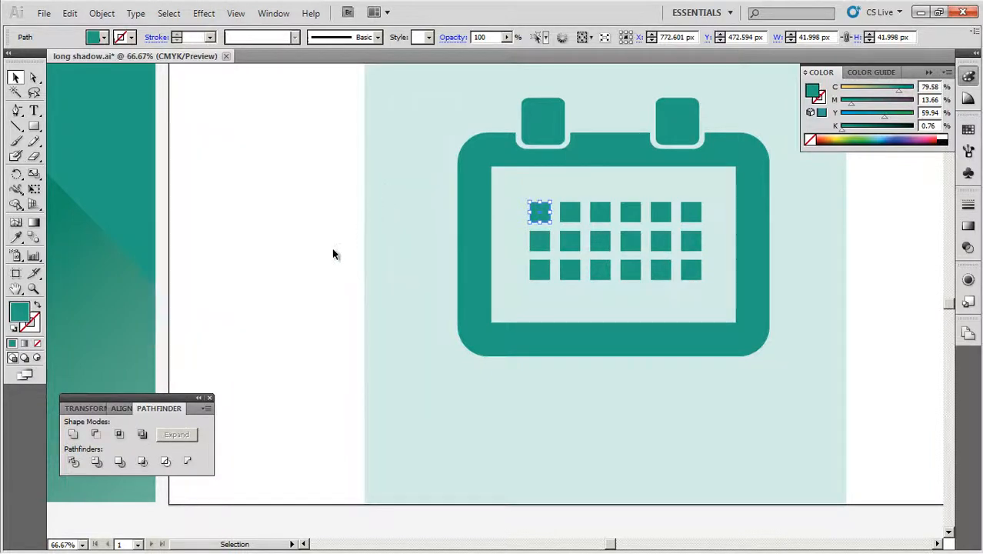
Step: Enlarge the first grid square evenly from its centre to about 51 by 51 px
click(332, 247)
key(ctrl+minus)
key(ctrl+minus)
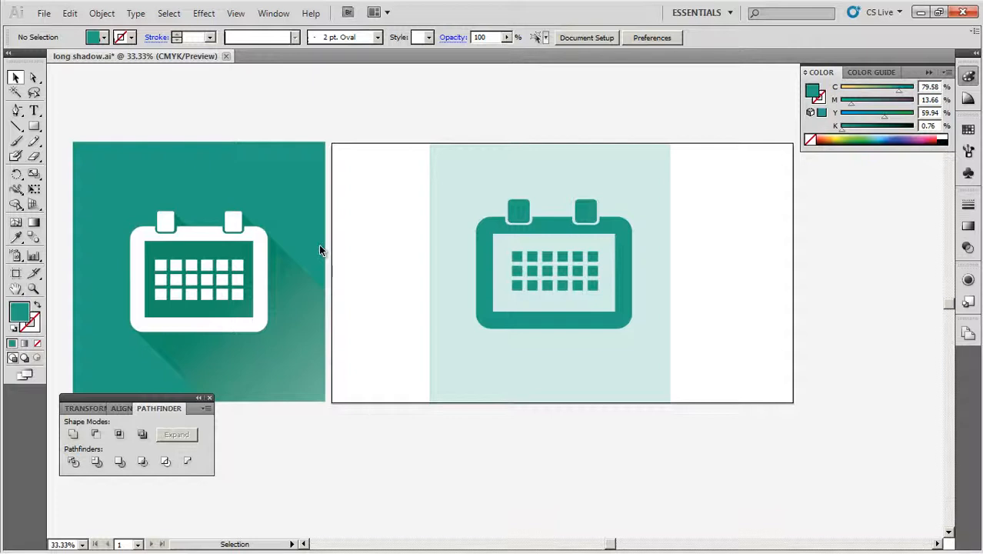
key(ctrl+plus)
key(ctrl+plus)
key(ctrl+plus)
drag(524, 240, 421, 285)
click(457, 210)
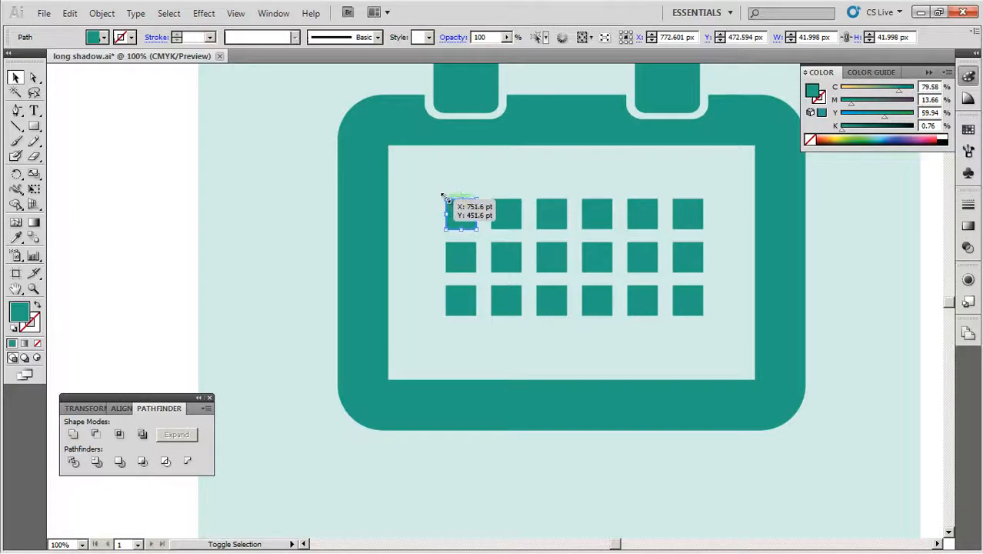
drag(446, 198, 440, 191)
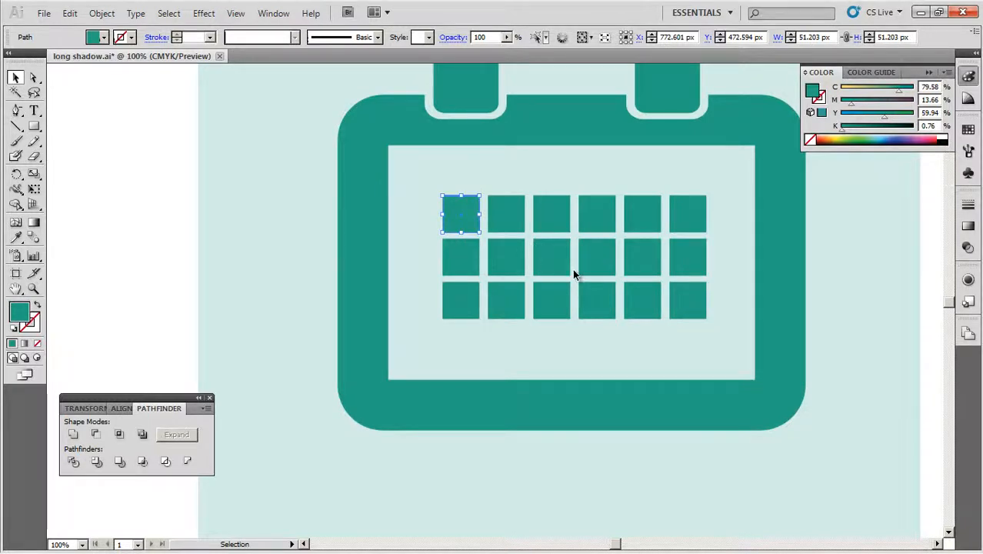
Step: Edit the existing vertical Transform effect, increasing its vertical move to space the three rows slightly further apart, using Preview
click(969, 281)
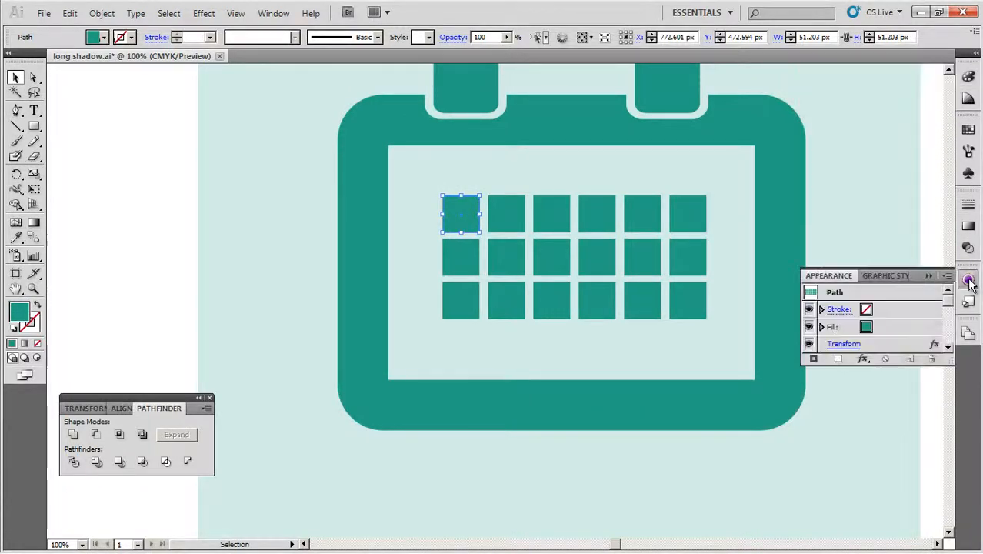
scroll(944, 312, down, 1)
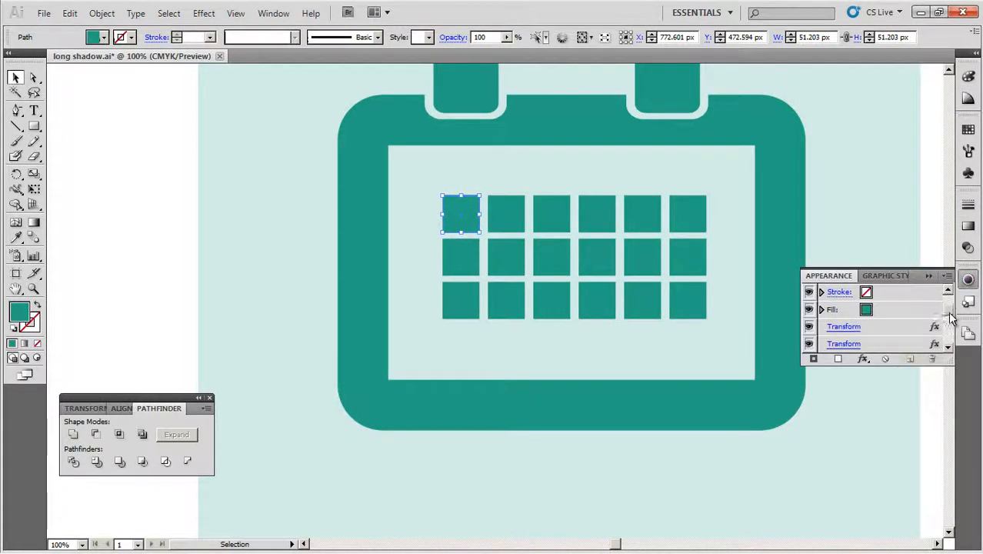
click(844, 344)
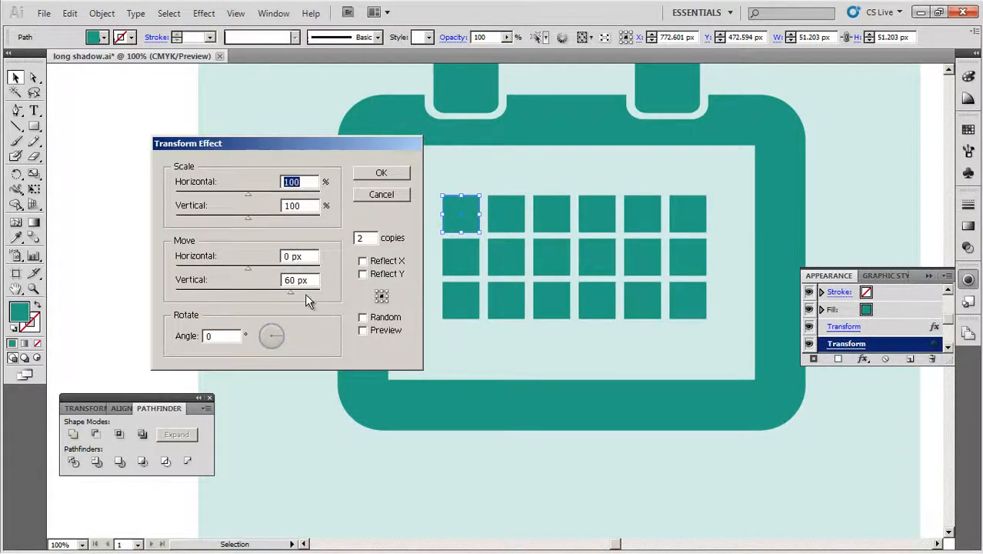
drag(291, 291, 303, 292)
click(370, 329)
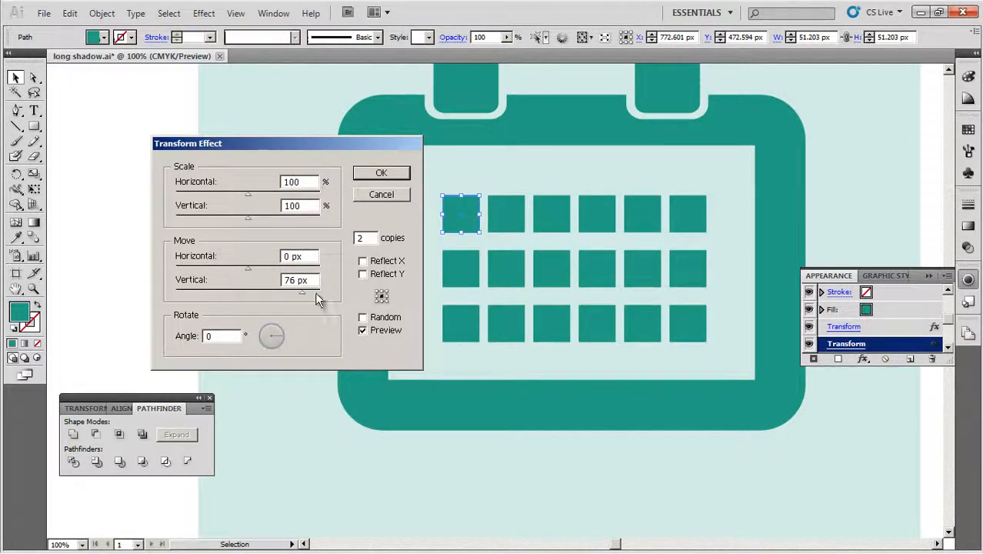
drag(299, 280, 259, 285)
text(70)
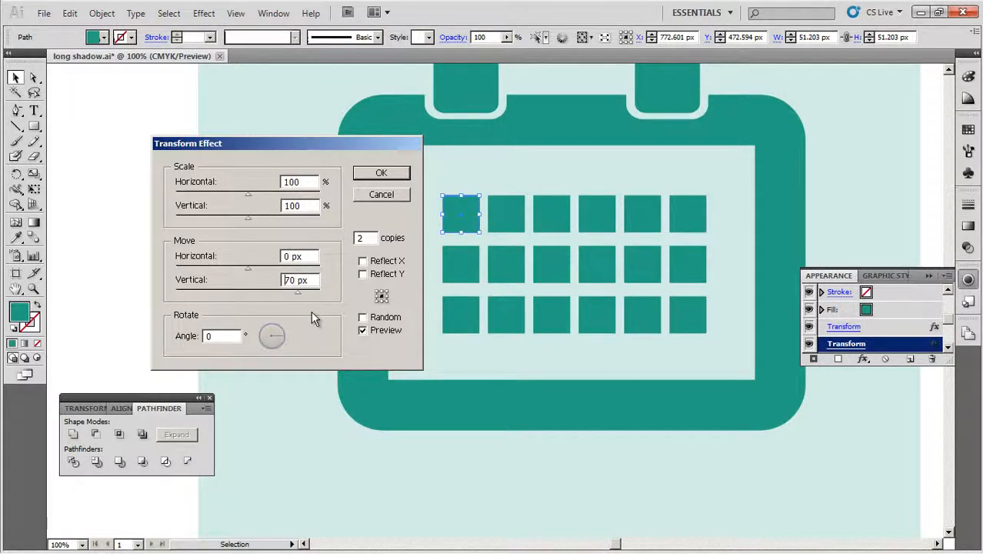
drag(302, 281, 287, 281)
key(Return)
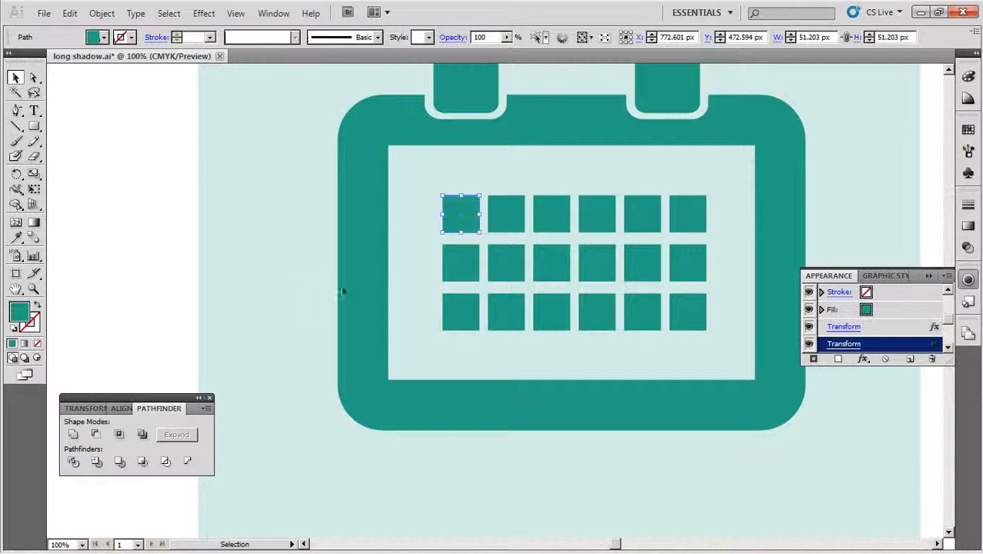
Step: Set the horizontal move of the existing 5-copy Transform effect to 68 px
click(826, 327)
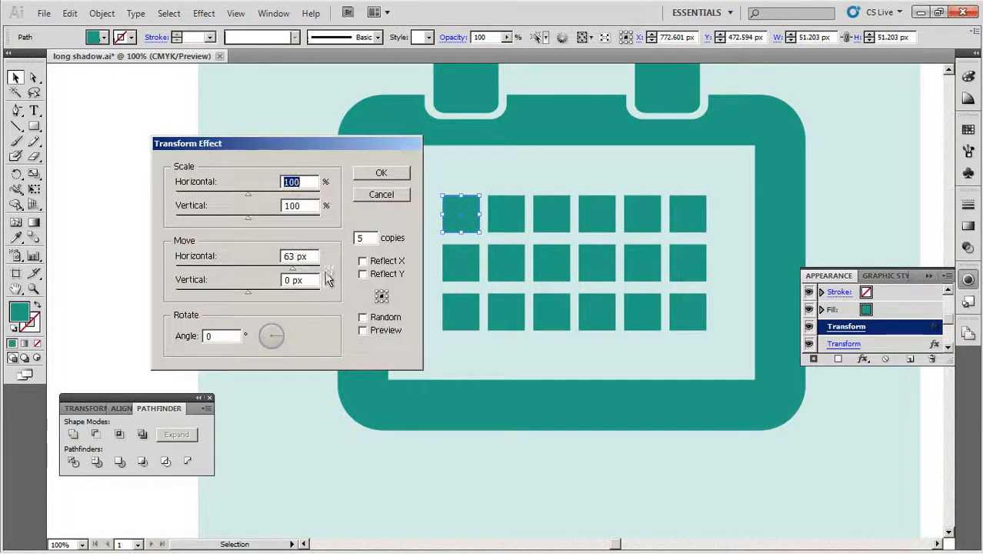
drag(297, 256, 275, 260)
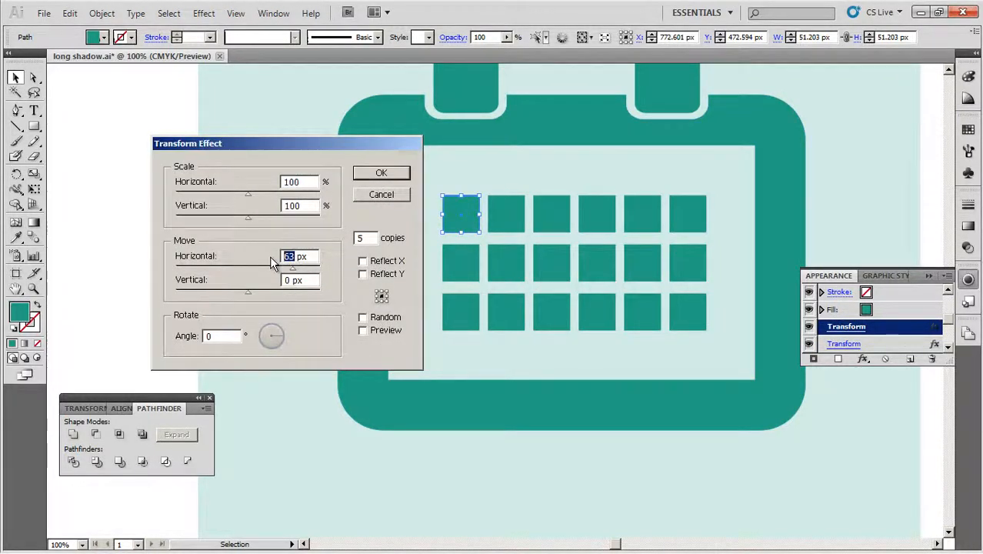
text(68)
click(387, 177)
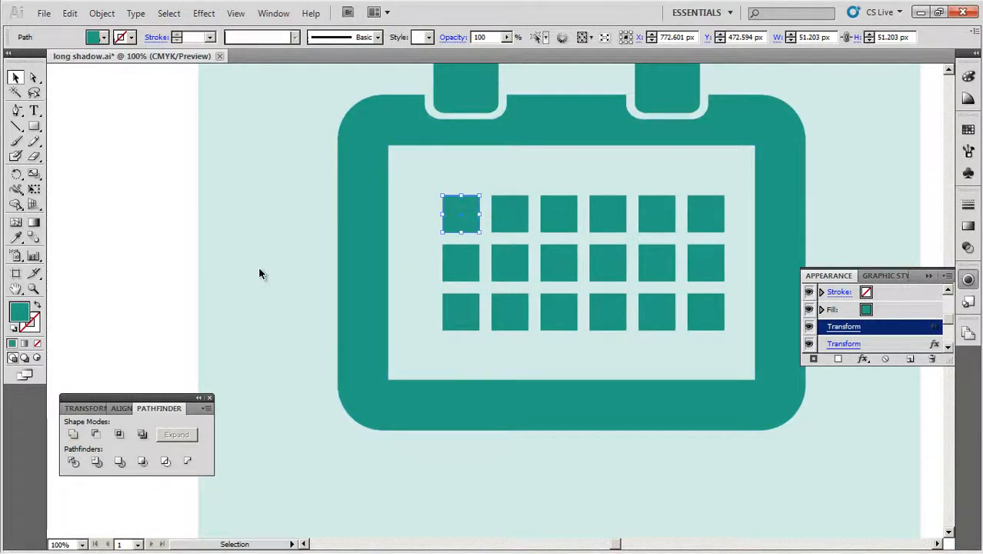
Step: Move the grid of squares 11 px left to centre it inside the calendar frame, and deselect it
key(shift+Left)
key(shift+Down)
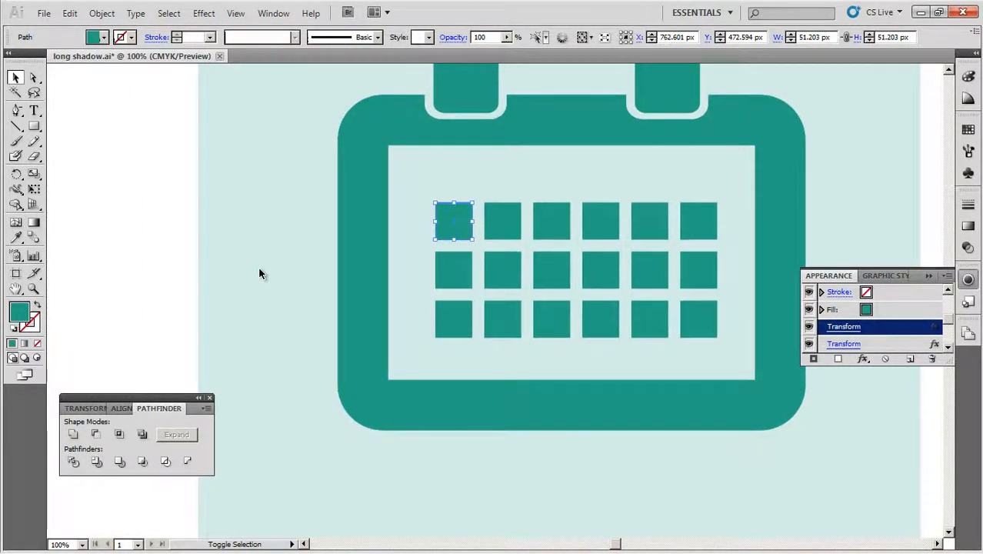
key(shift+Up)
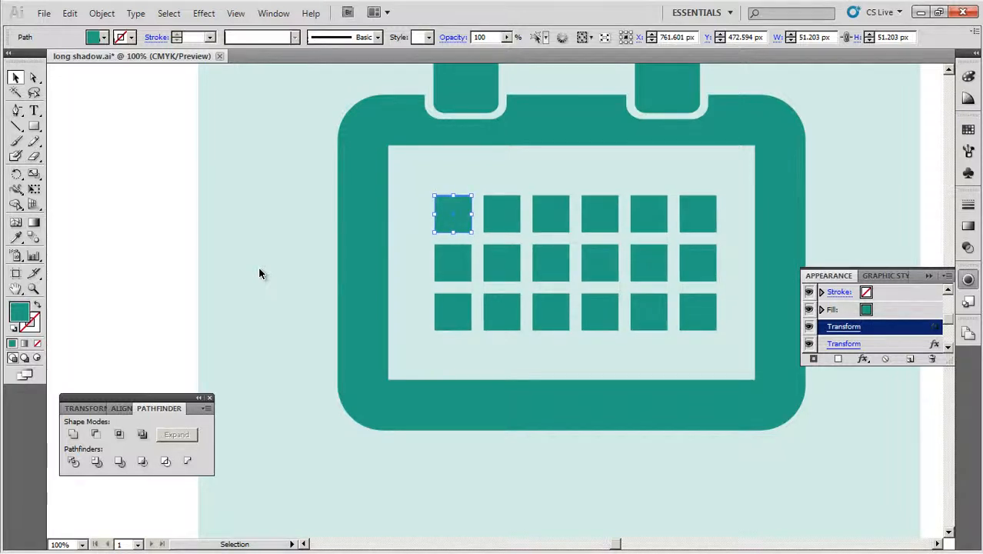
key(ctrl+minus)
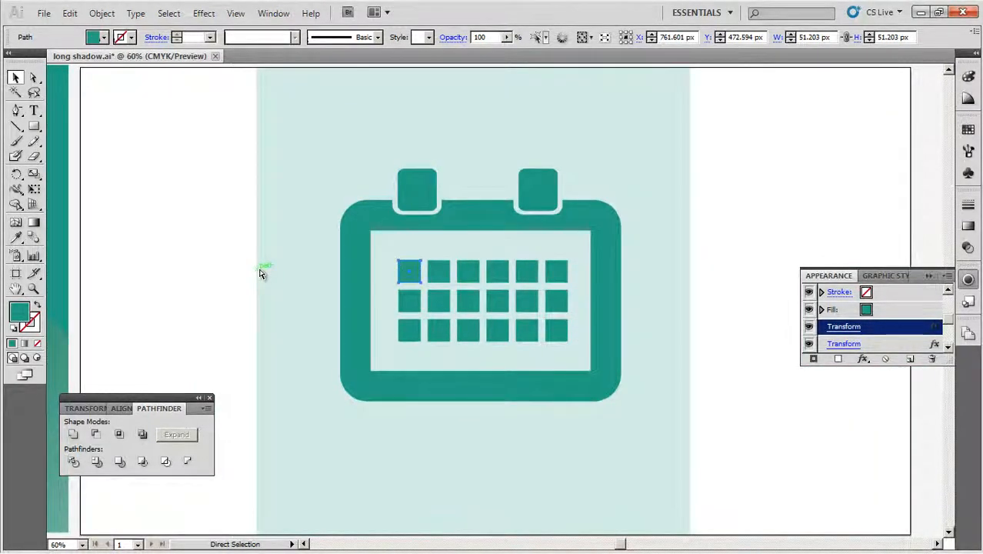
key(ctrl+minus)
key(ctrl+minus)
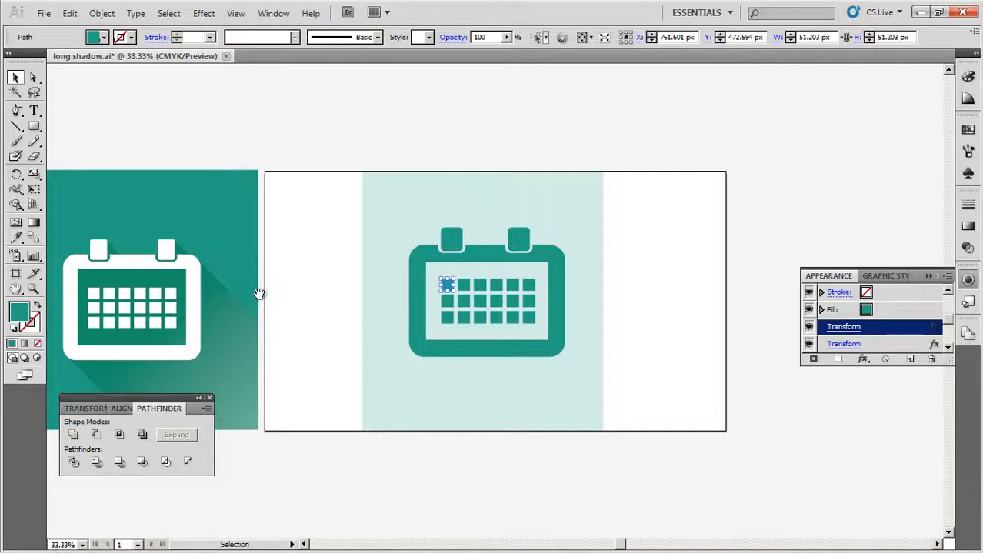
drag(258, 293, 371, 257)
click(435, 254)
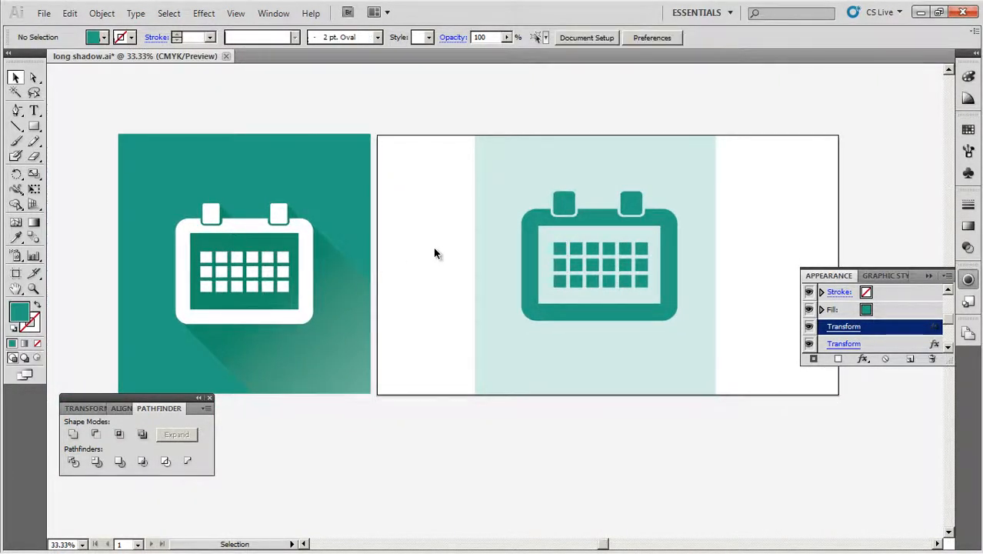
Step: Unlock all objects and set the pale background rectangle's opacity to 100%
click(102, 13)
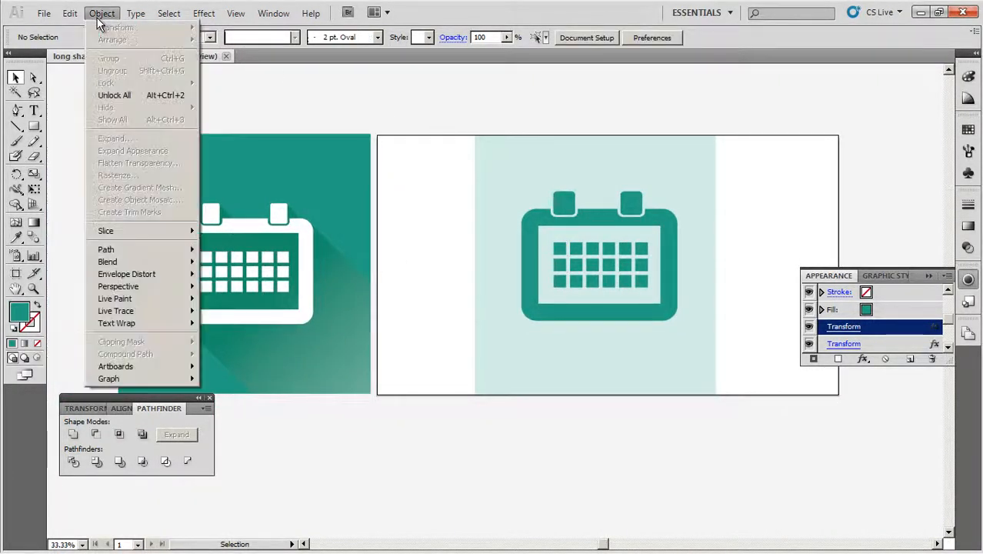
click(121, 96)
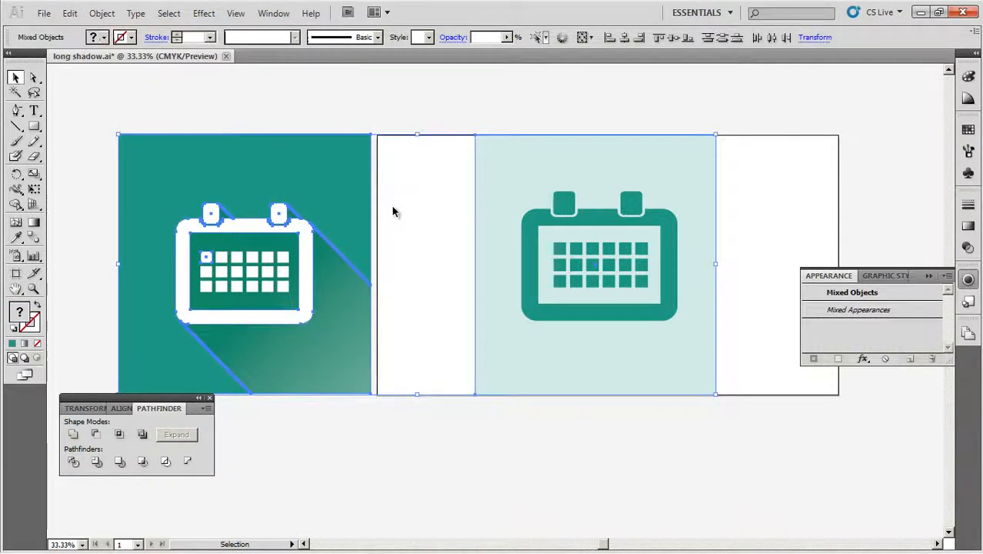
click(499, 187)
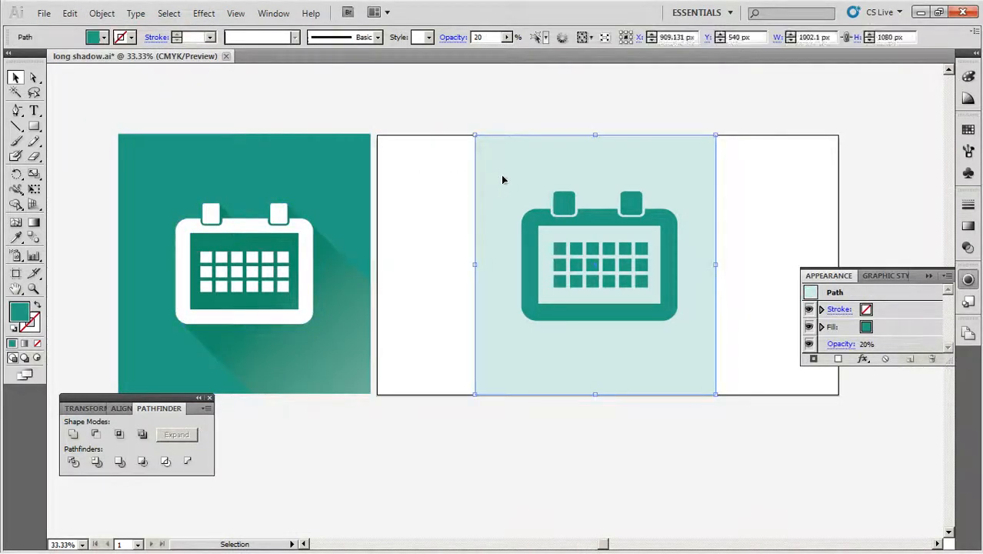
click(968, 247)
text(100)
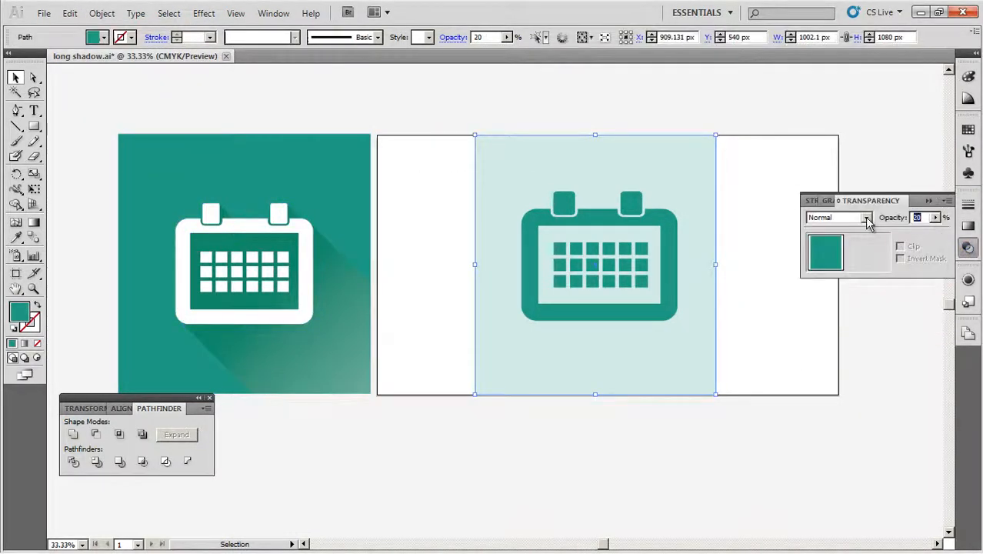
key(Return)
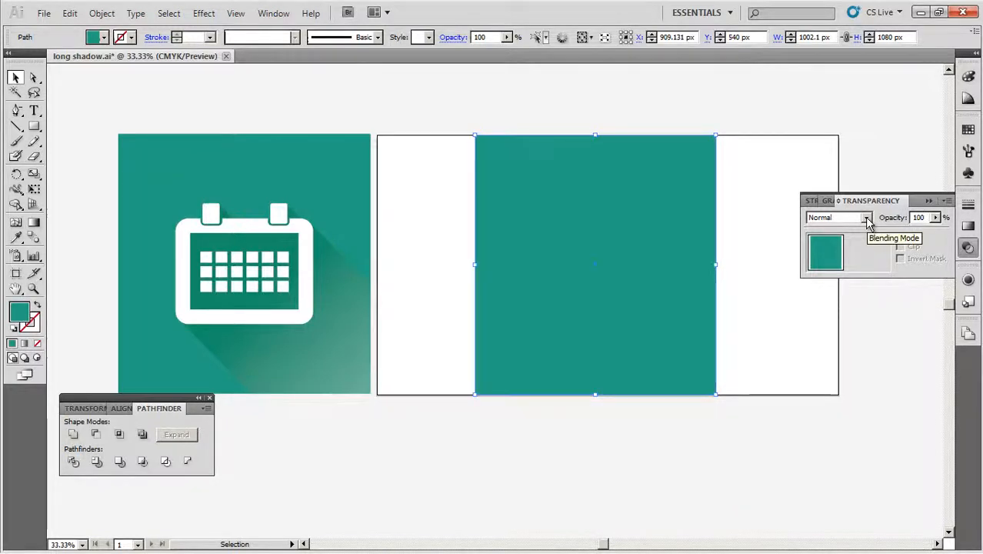
Step: Send the teal background rectangle to the back and lock it
right_click(588, 187)
mouse_move(645, 361)
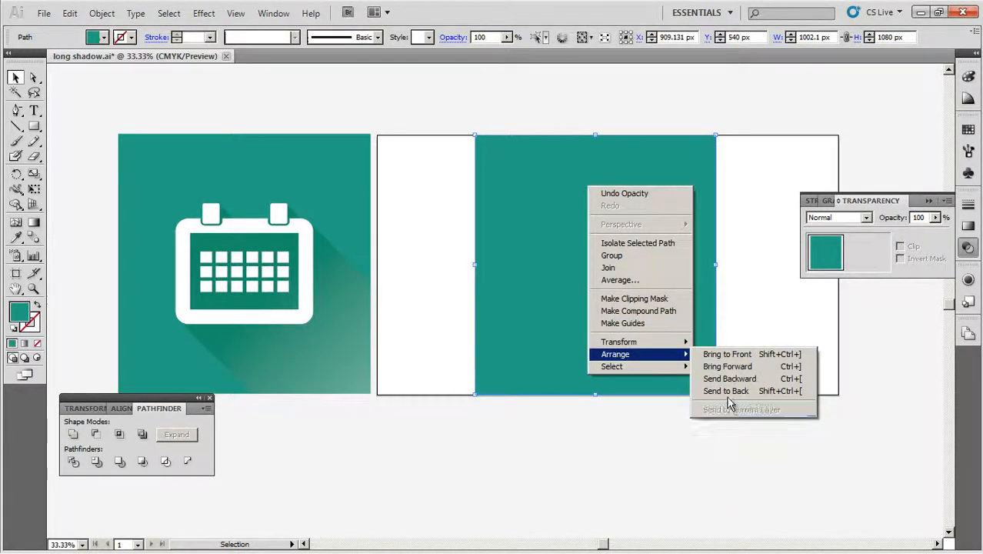
click(729, 395)
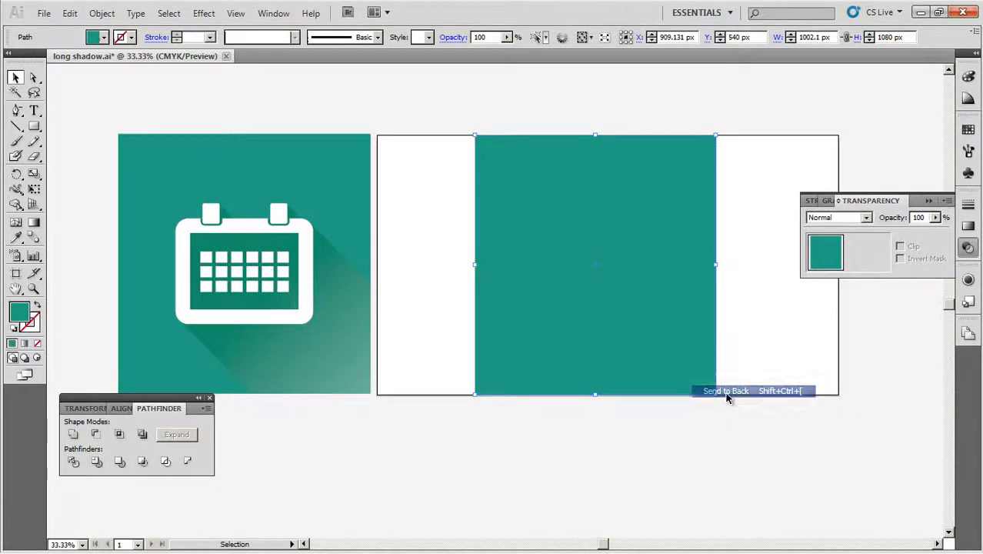
click(101, 13)
mouse_move(128, 90)
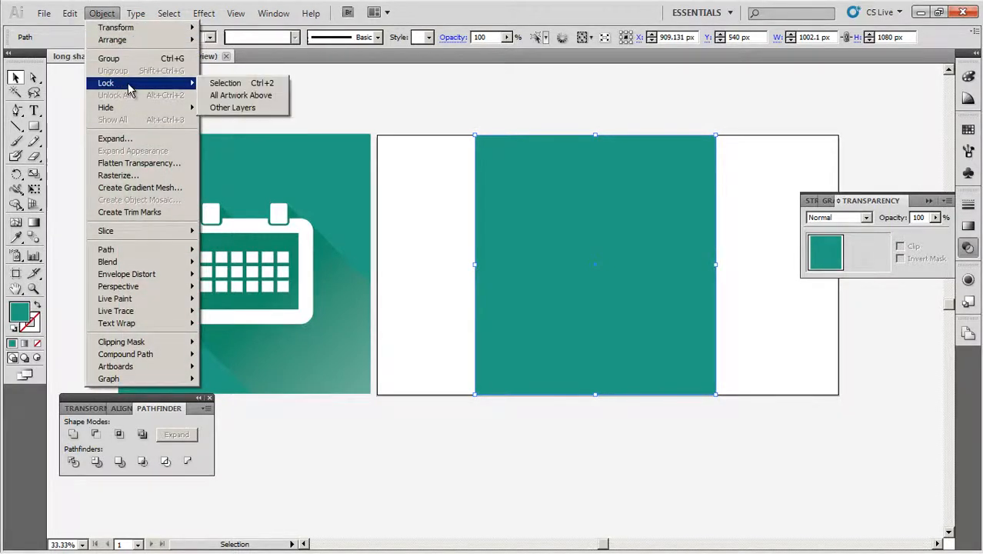
click(245, 83)
Step: Fill the new calendar's frame, tabs and day squares with white
drag(456, 181, 764, 368)
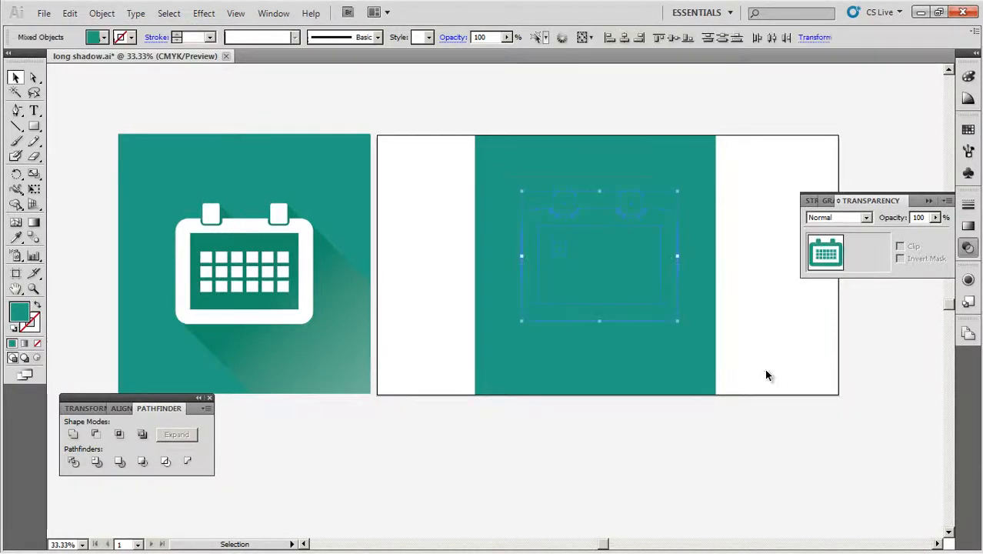
double_click(25, 313)
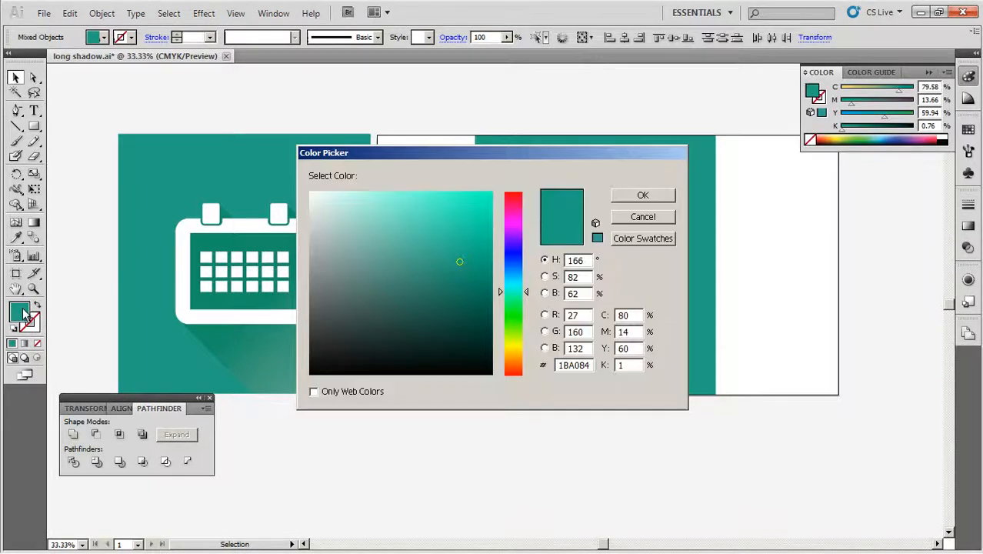
drag(337, 236, 305, 186)
click(643, 196)
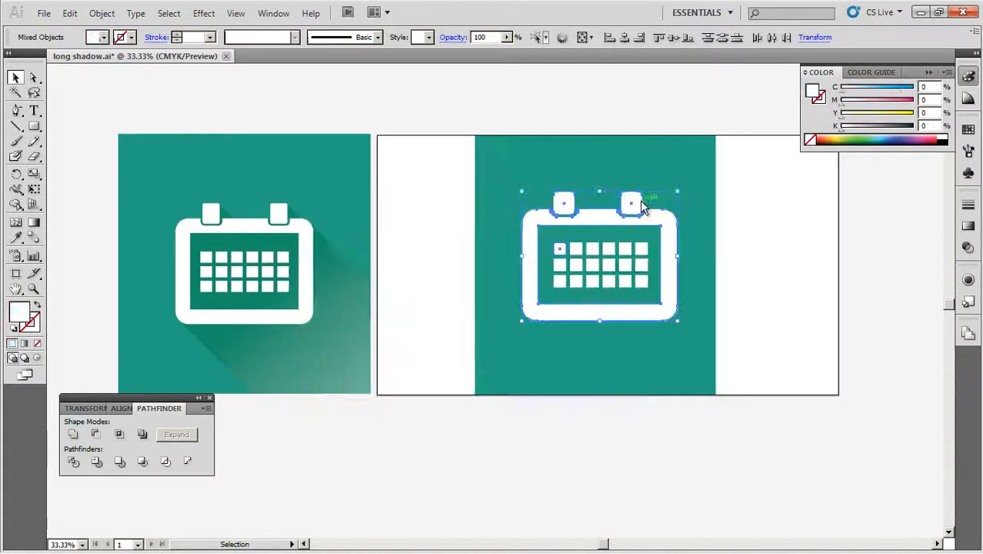
Step: Duplicate the whole new calendar, place the copy below the artboard, and group it
click(439, 245)
drag(465, 187, 755, 346)
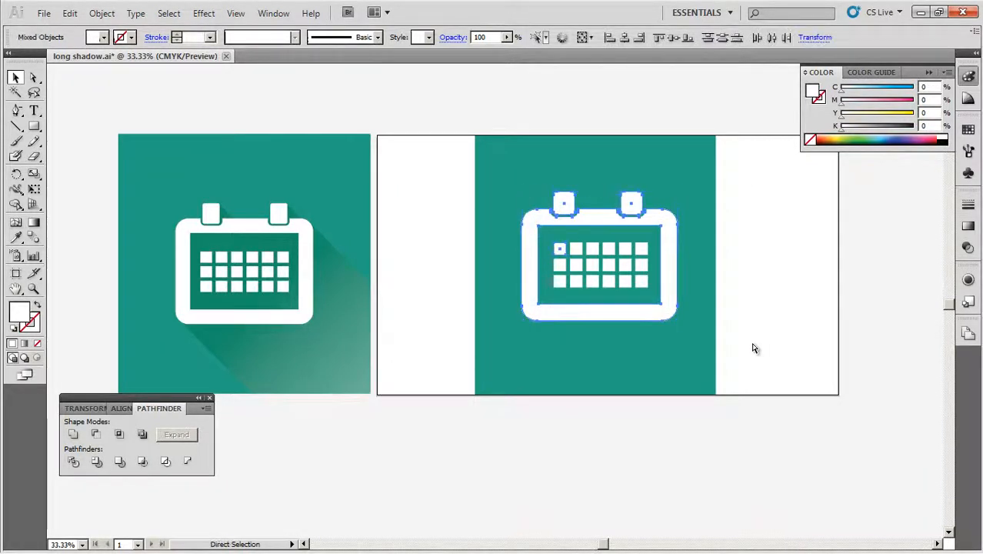
key(ctrl+c)
key(ctrl+v)
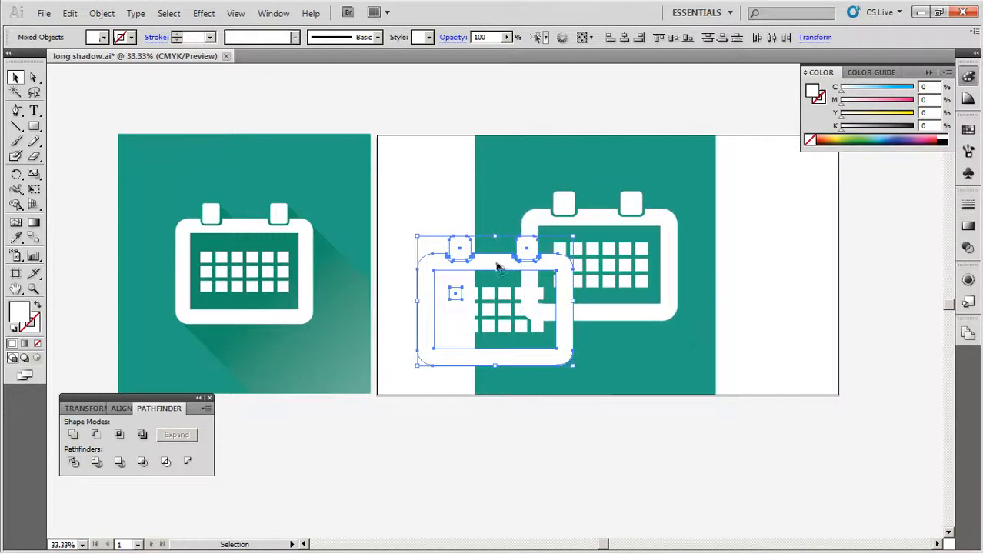
drag(496, 254, 373, 433)
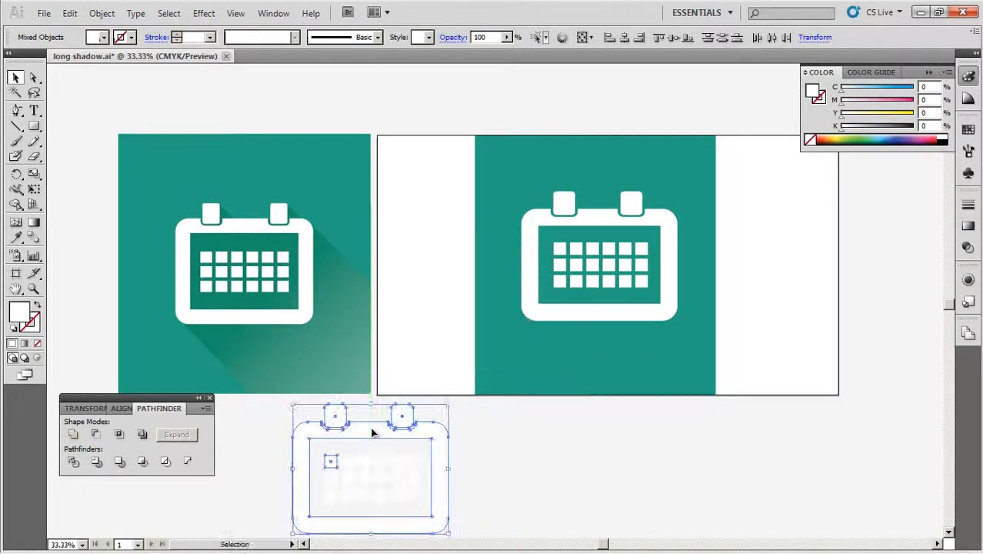
key(v)
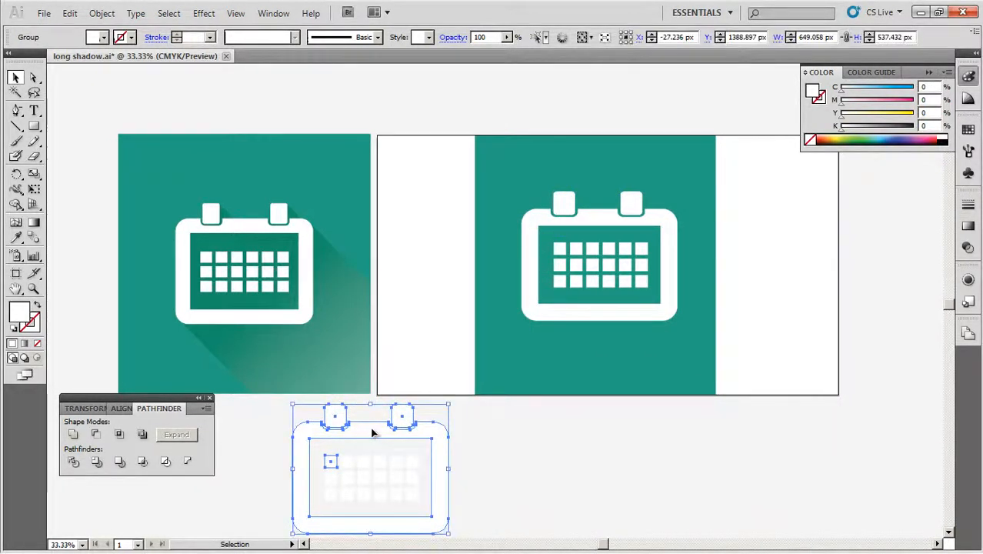
Step: Delete the grid of day squares from the original calendar on the teal background
click(455, 320)
click(559, 248)
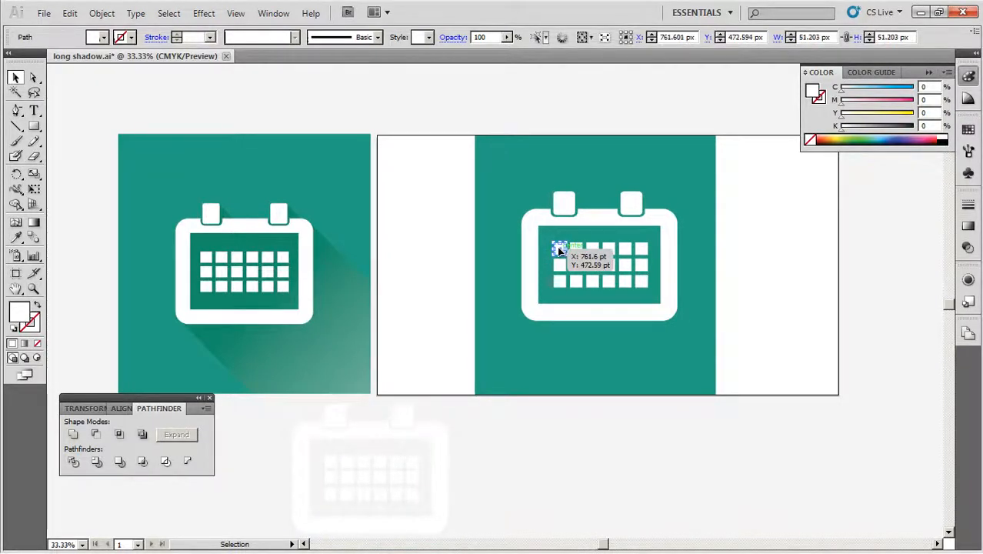
key(Delete)
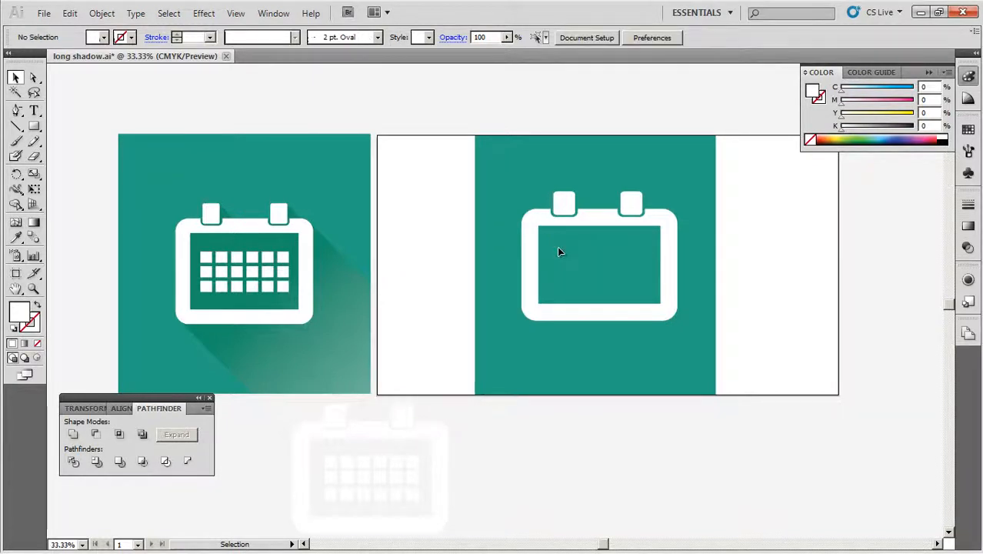
Step: Group the original frame with its two tabs, and place a copy diagonally down to the right, with both groups selected
click(564, 203)
shift+click(631, 202)
shift+click(613, 224)
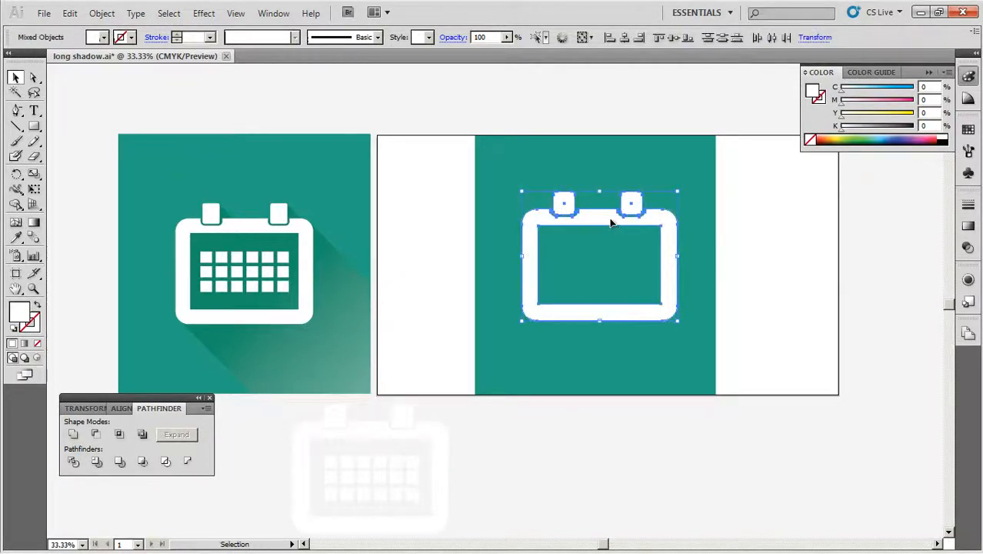
key(ctrl+g)
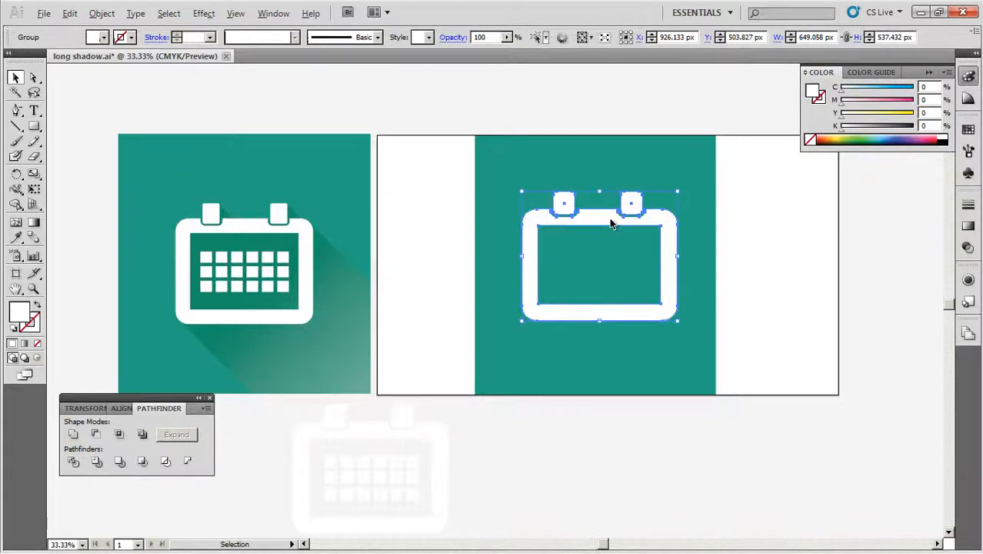
drag(613, 223, 763, 374)
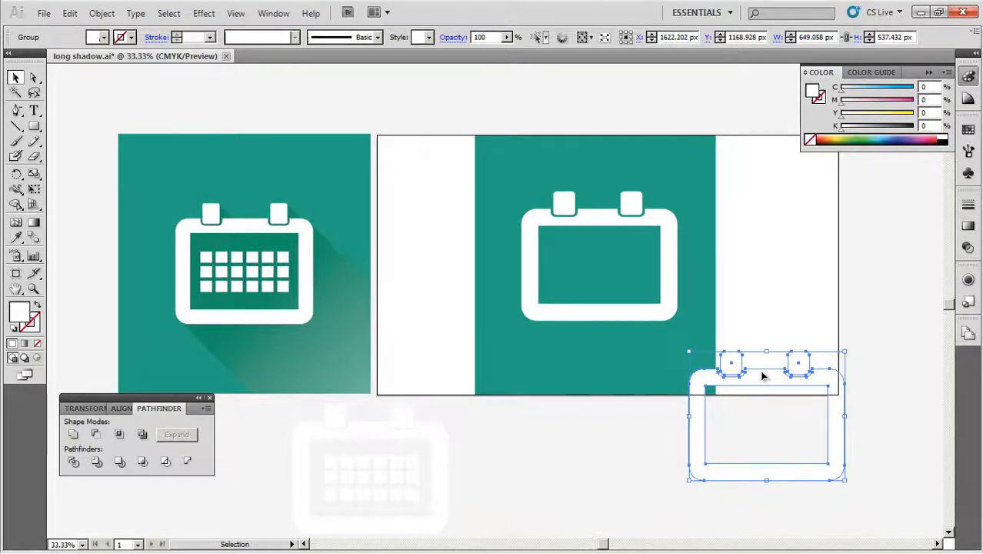
shift+click(658, 223)
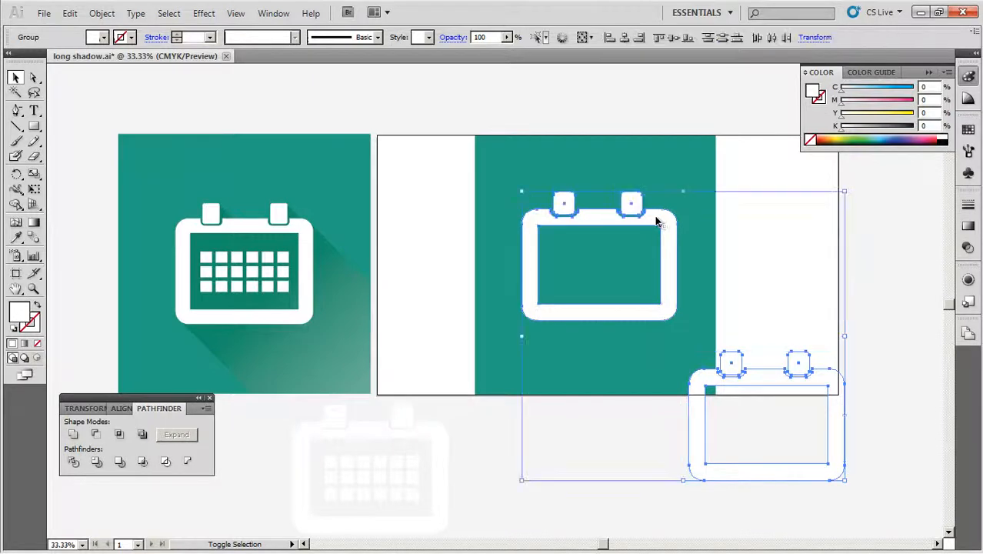
Step: Set the blend spacing to Specified Steps with 50 steps
click(102, 13)
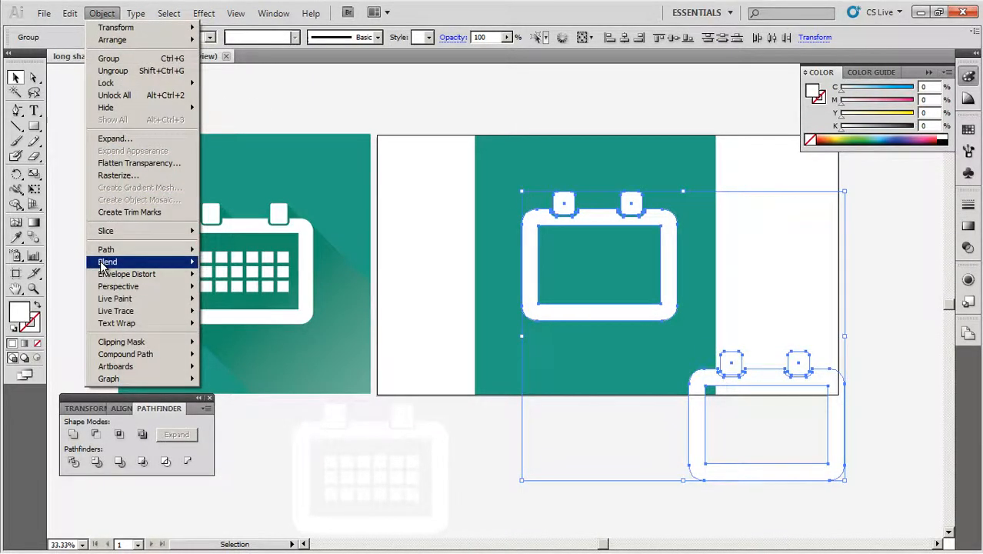
mouse_move(108, 261)
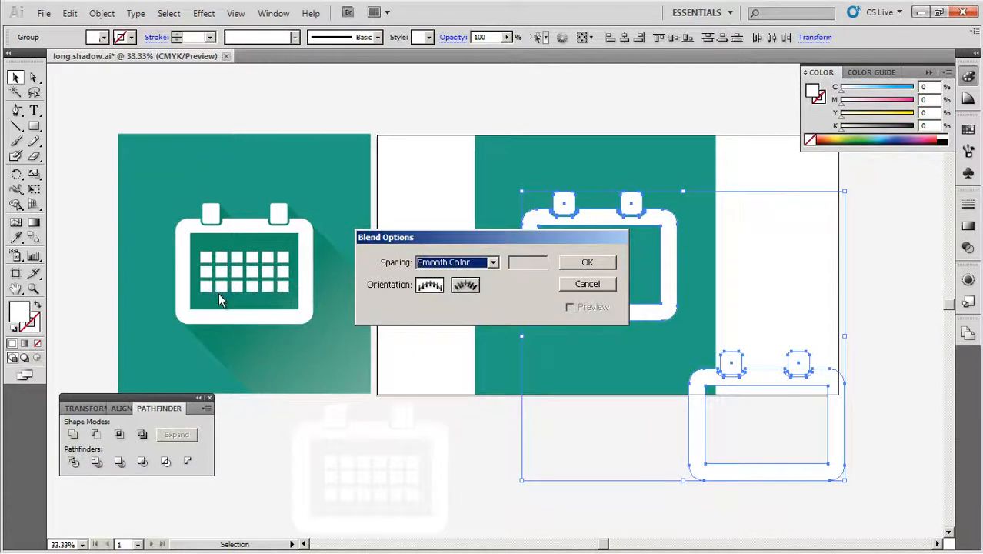
click(455, 263)
click(451, 285)
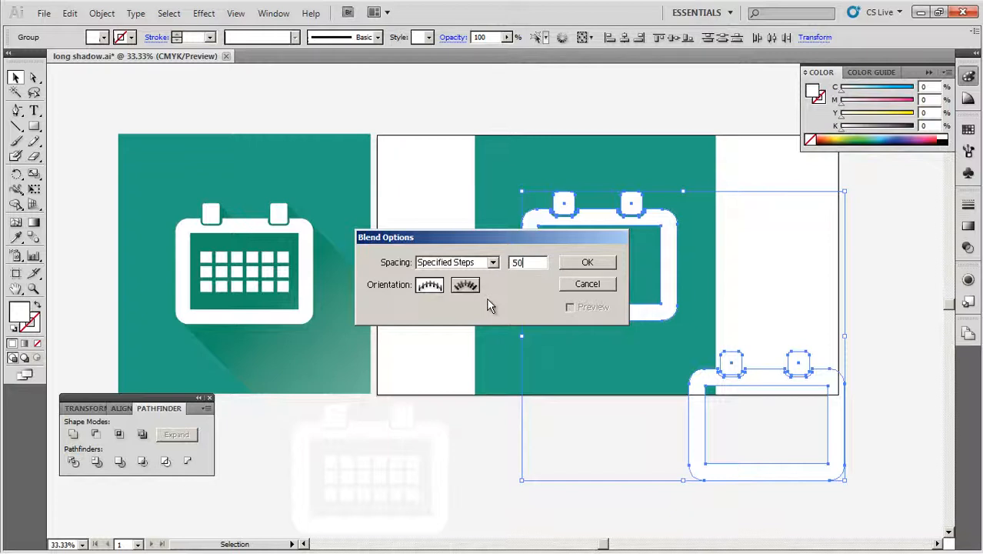
click(588, 263)
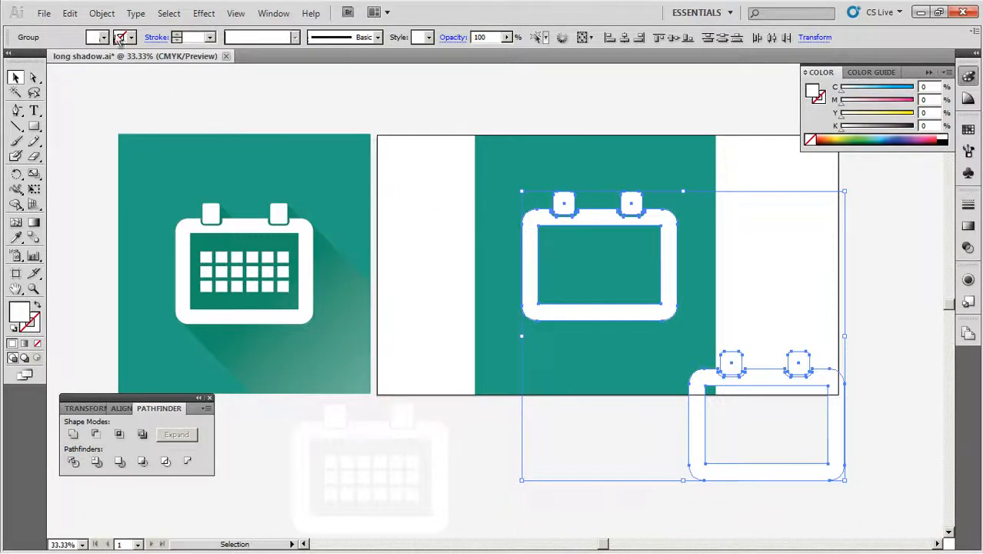
Step: Try blending the two calendar groups with 50 steps, and release the blend
click(102, 17)
mouse_move(185, 262)
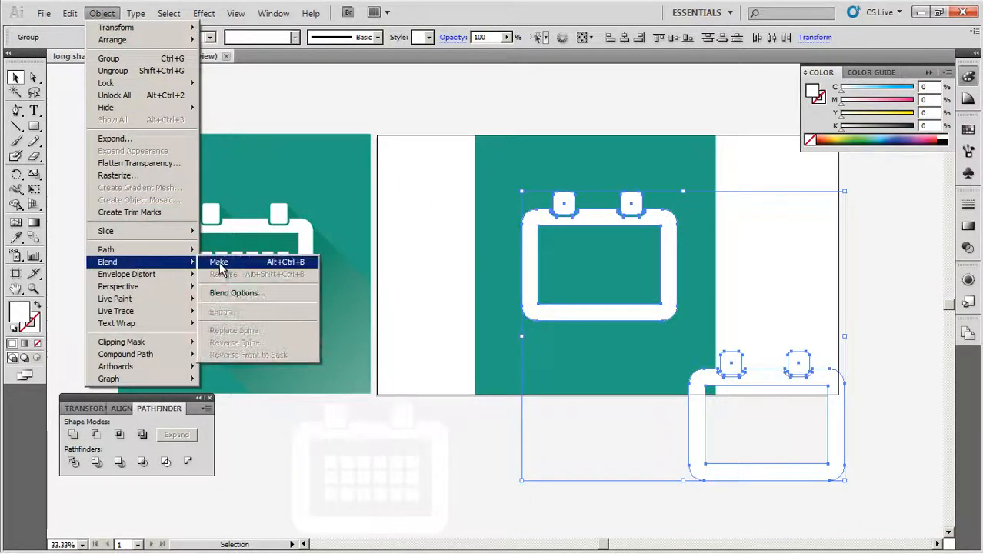
click(220, 262)
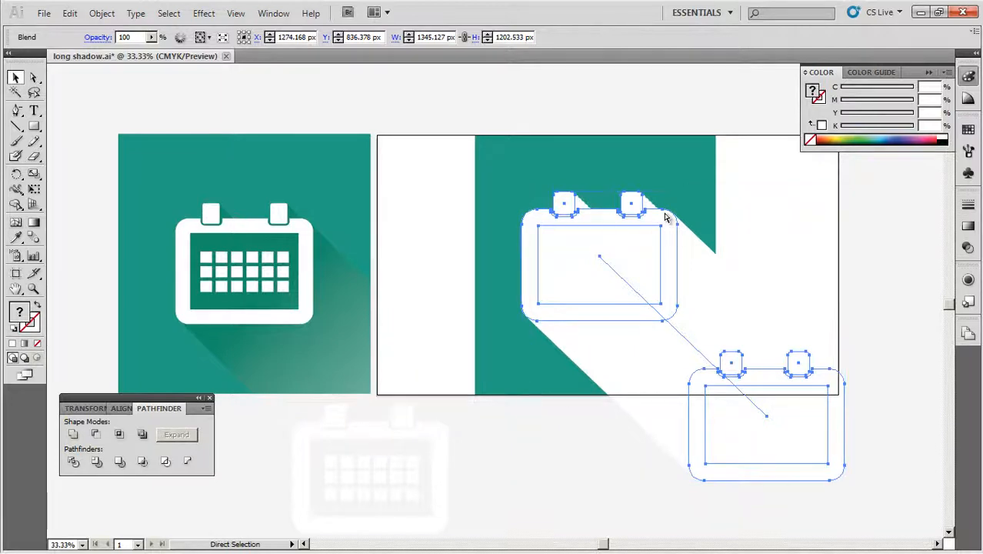
key(ctrl+alt+shift+b)
Step: Increase the number of specified blend steps and make a blend between the two calendar groups
click(102, 13)
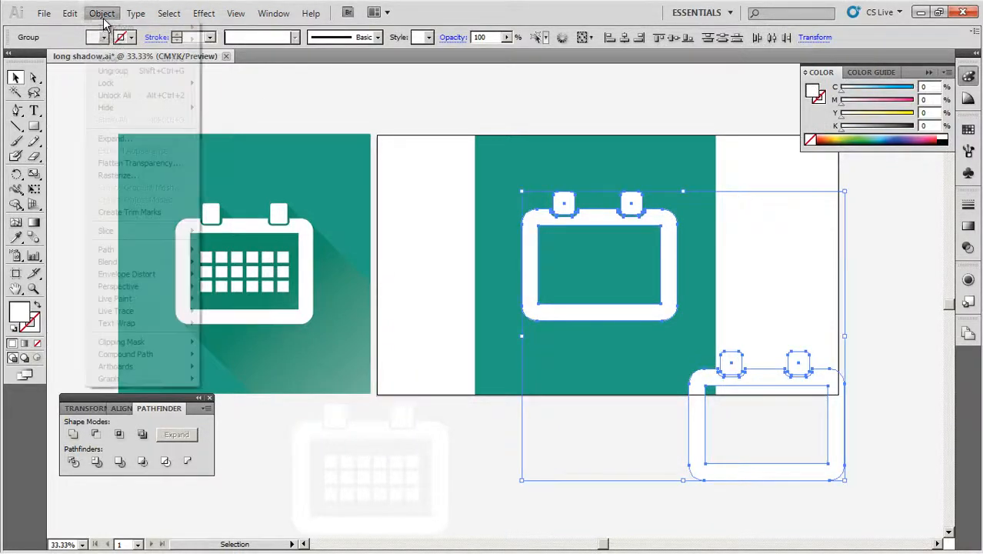
mouse_move(154, 261)
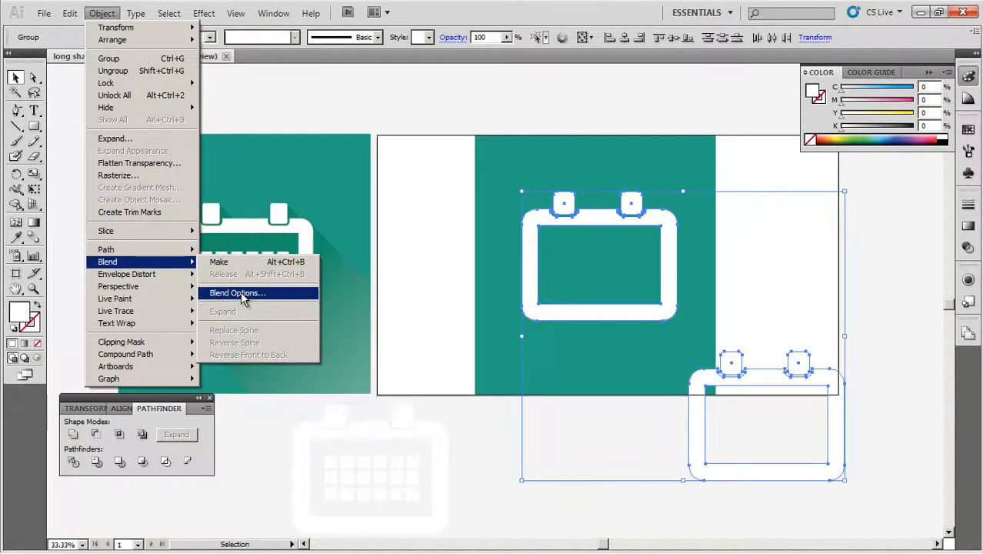
click(241, 292)
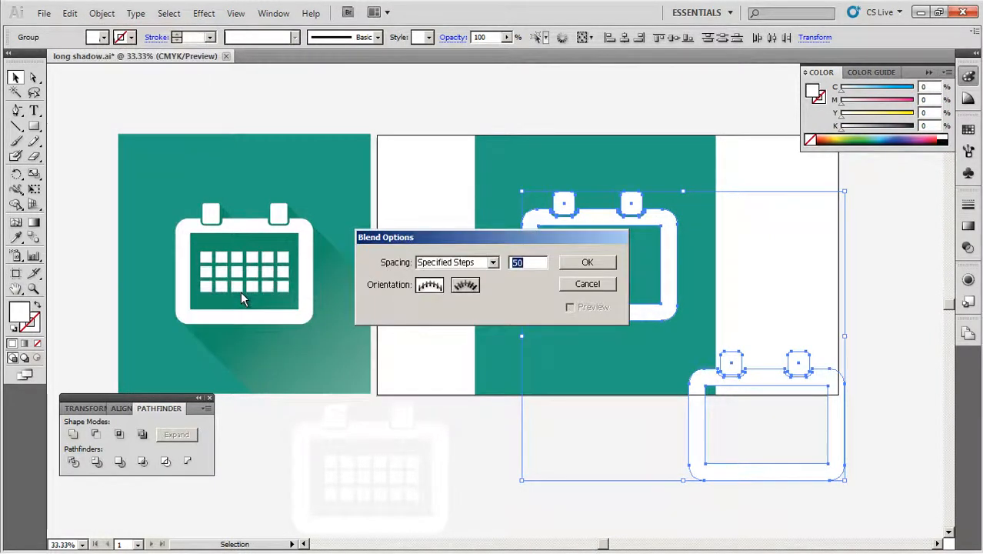
text(12)
click(573, 267)
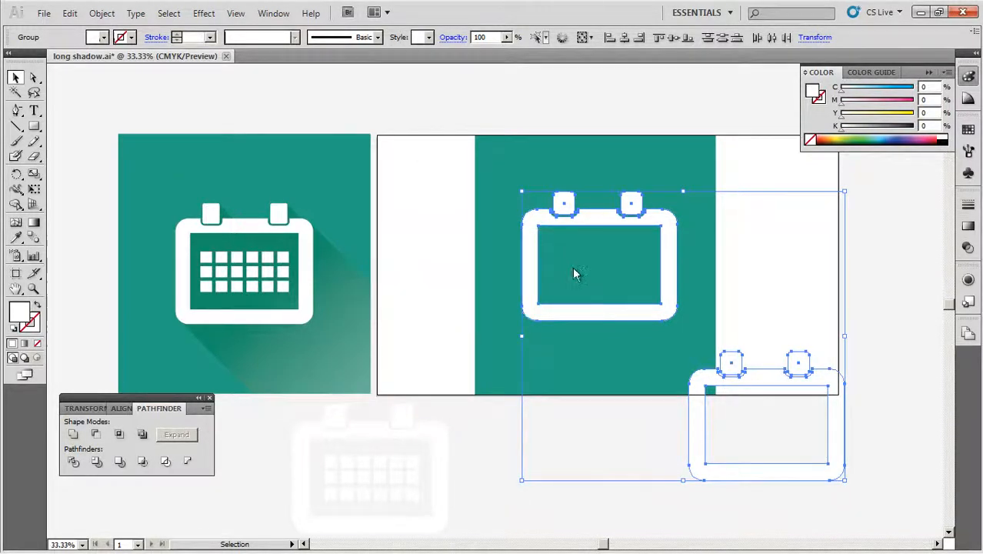
click(102, 13)
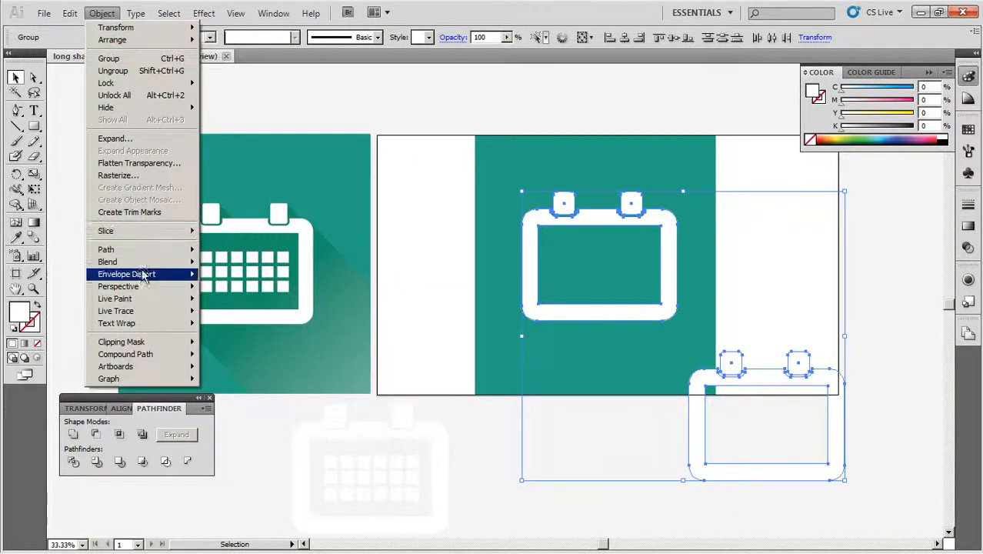
mouse_move(181, 262)
click(218, 263)
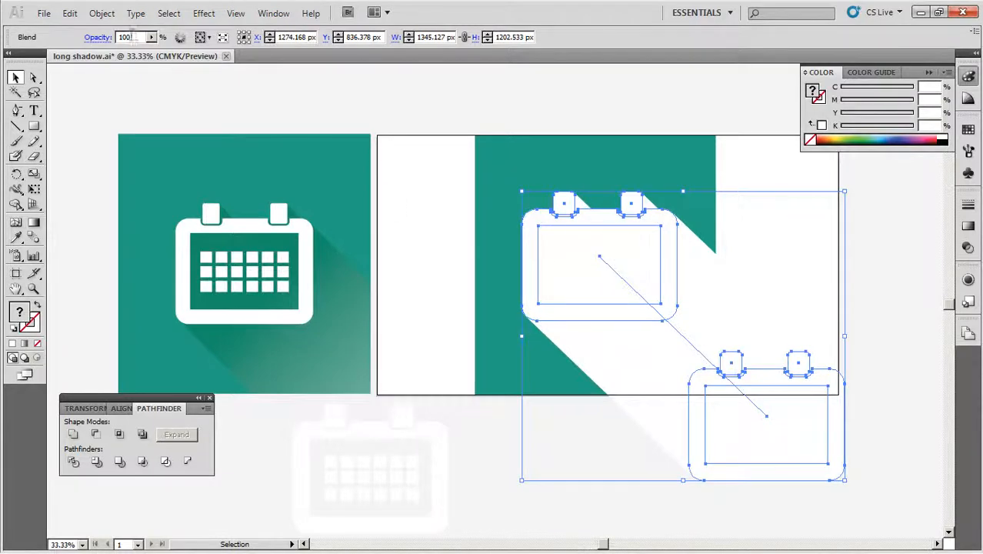
Step: Expand the blend's object and fill, and unite the resulting shapes into a single long shadow shape
click(102, 13)
click(143, 142)
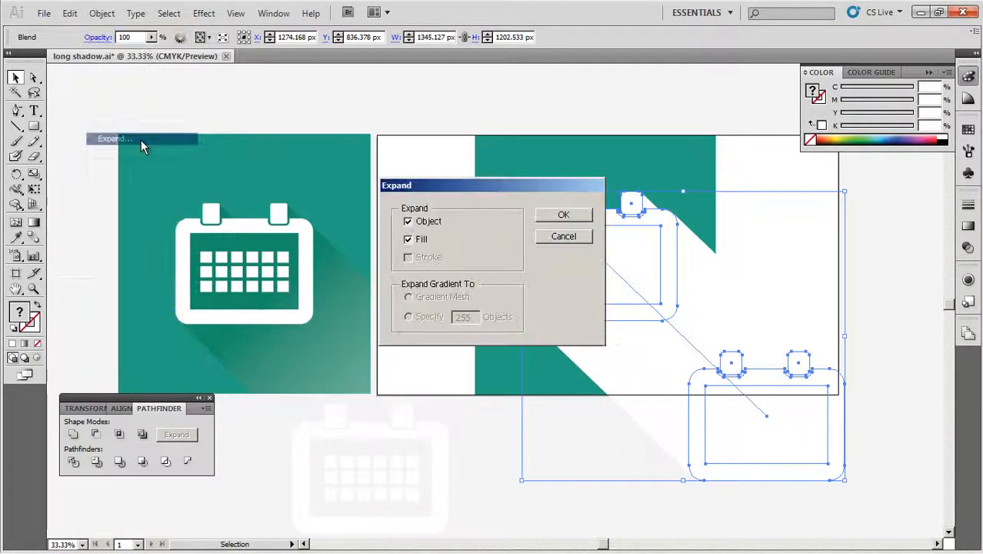
click(564, 215)
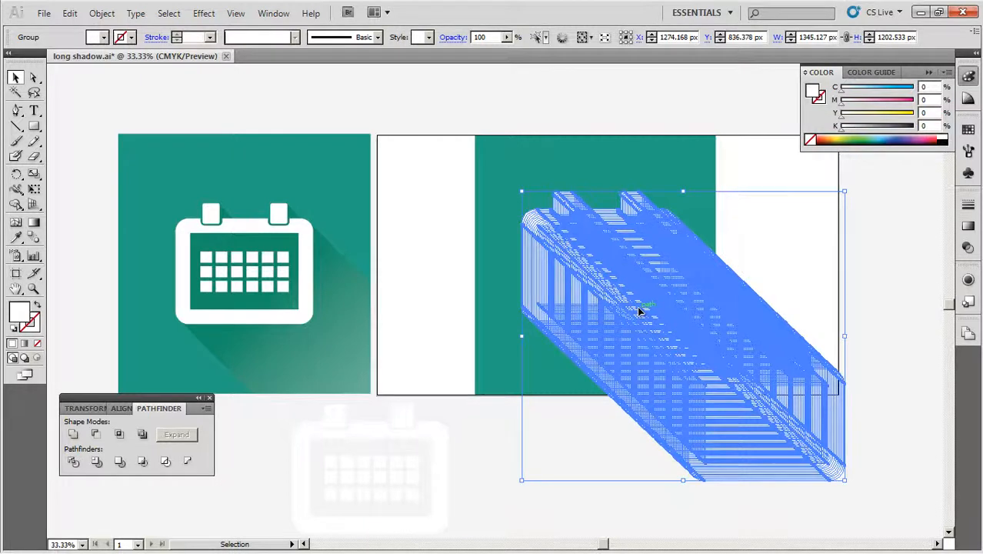
click(73, 436)
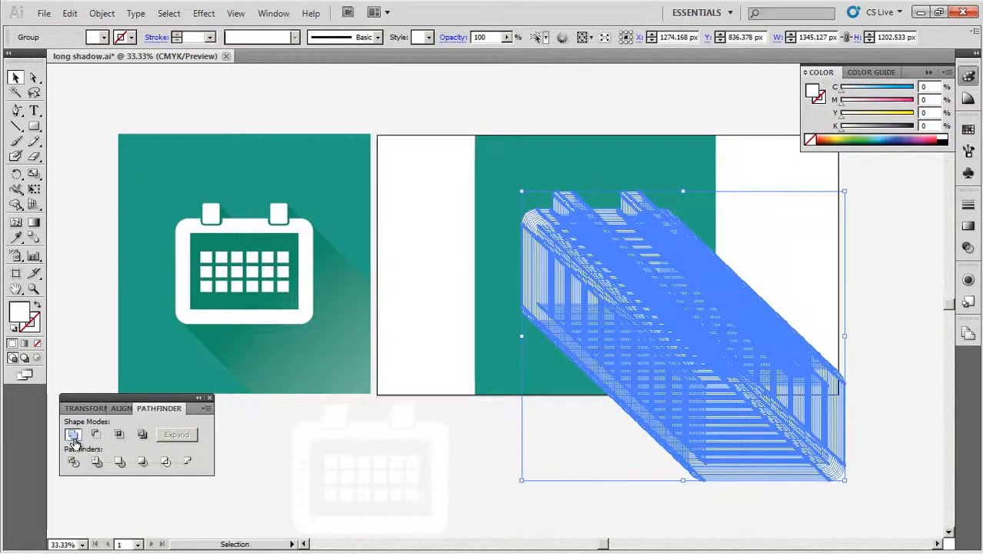
Step: Fill the long shadow shape with a linear white-to-black gradient running diagonally down its length at about -41°
click(968, 226)
click(868, 270)
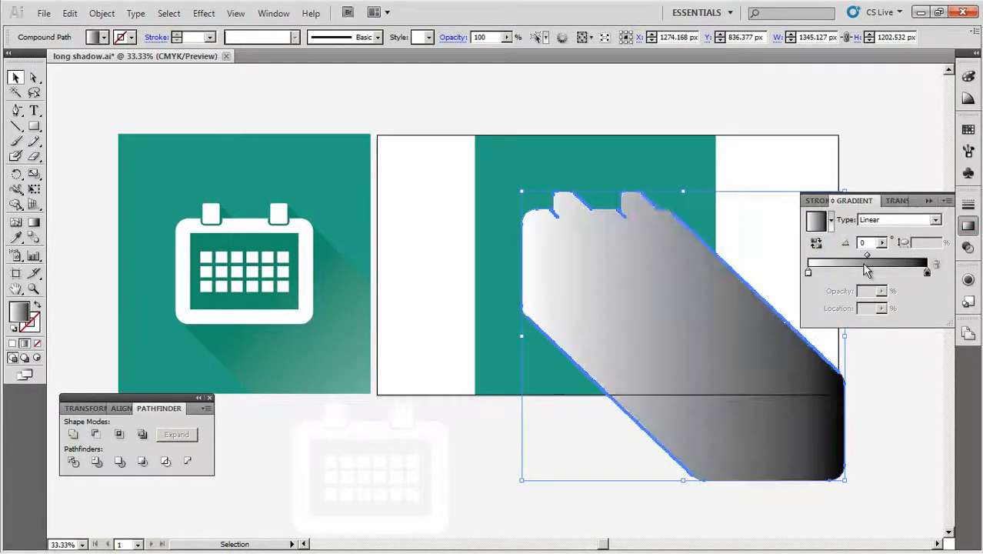
click(33, 224)
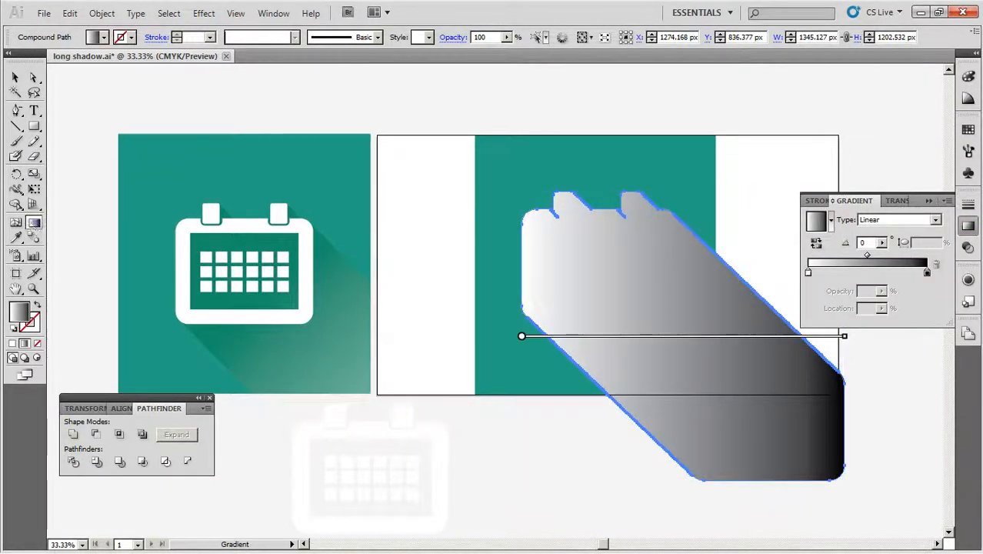
drag(471, 278, 287, 237)
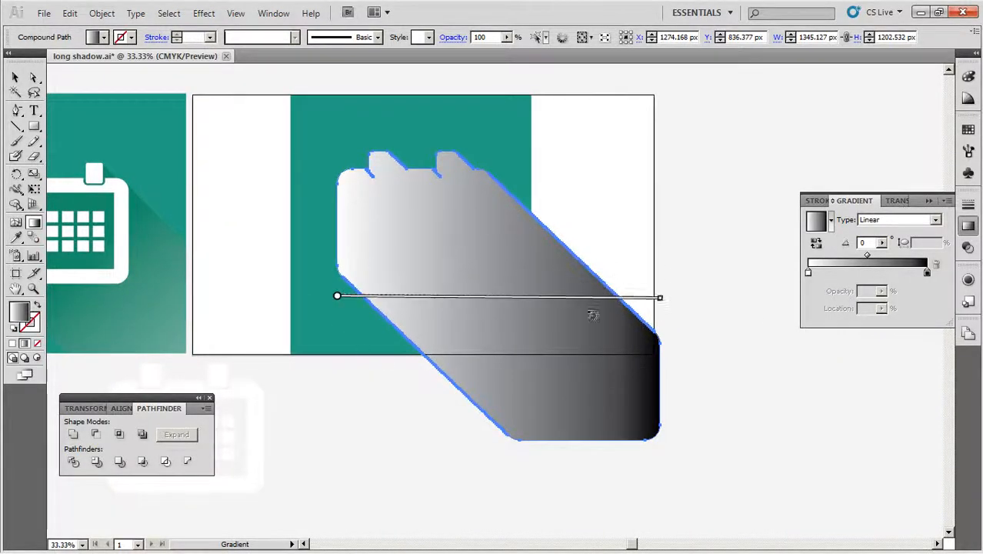
drag(359, 244, 656, 375)
mouse_move(359, 244)
mouse_down()
mouse_move(663, 379)
mouse_move(642, 381)
mouse_move(600, 432)
mouse_up()
drag(387, 213, 395, 220)
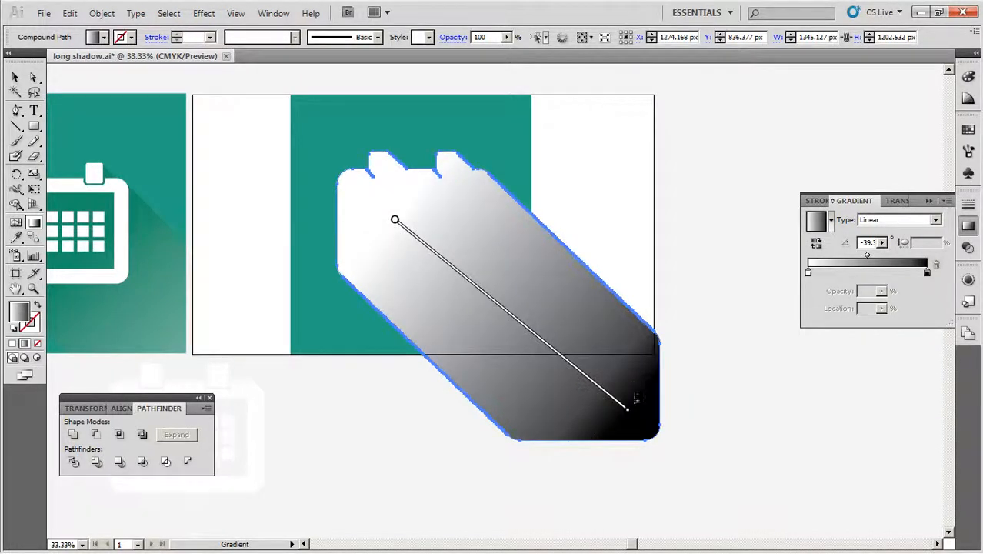
drag(635, 399, 631, 406)
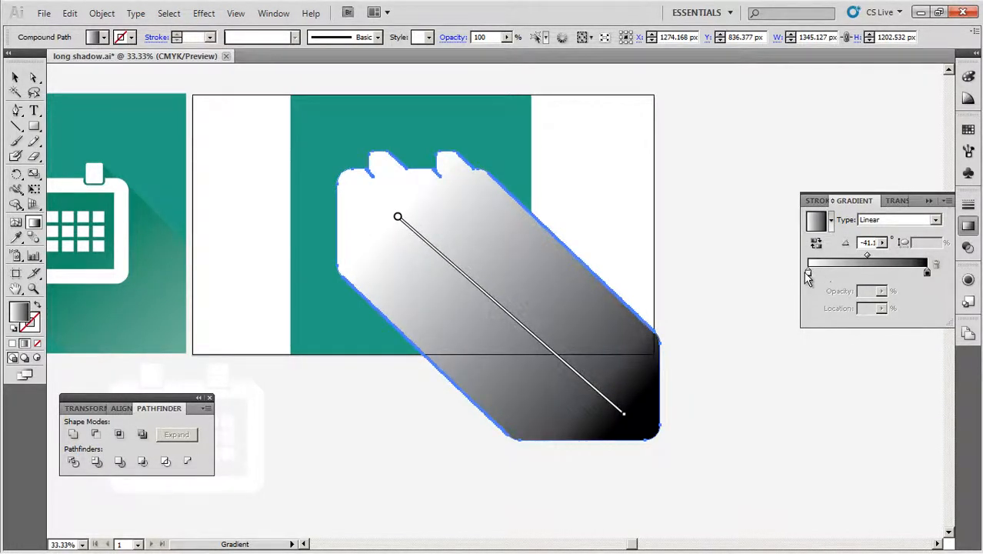
Step: Reverse the shadow gradient to run from black to white, and adjust its start and end points along the diagonal
drag(808, 274, 784, 278)
drag(894, 273, 935, 275)
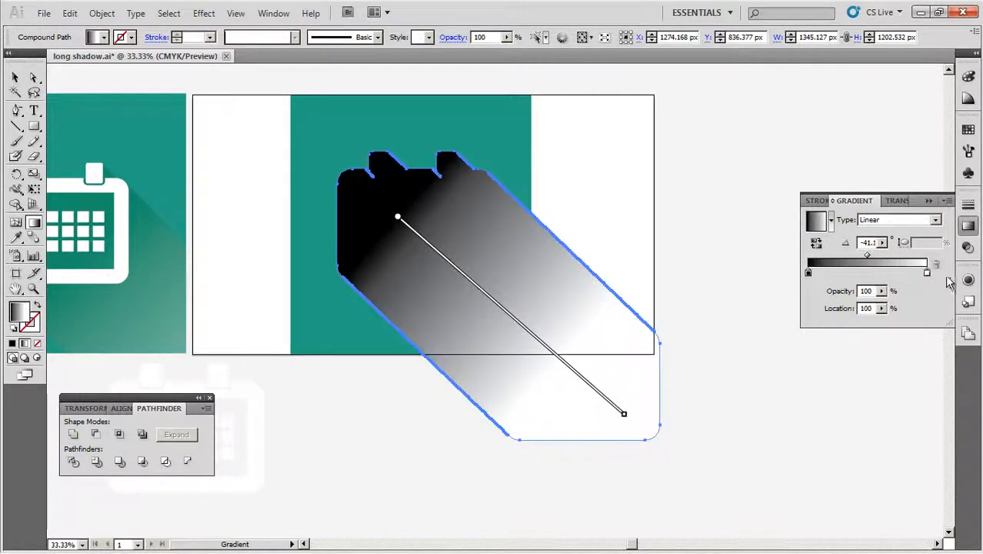
mouse_move(397, 220)
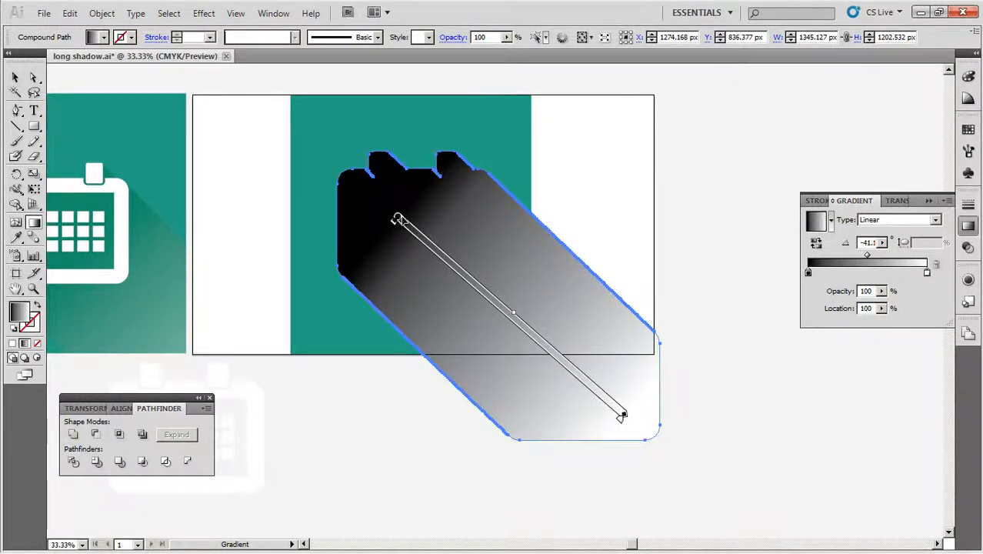
drag(397, 220, 410, 227)
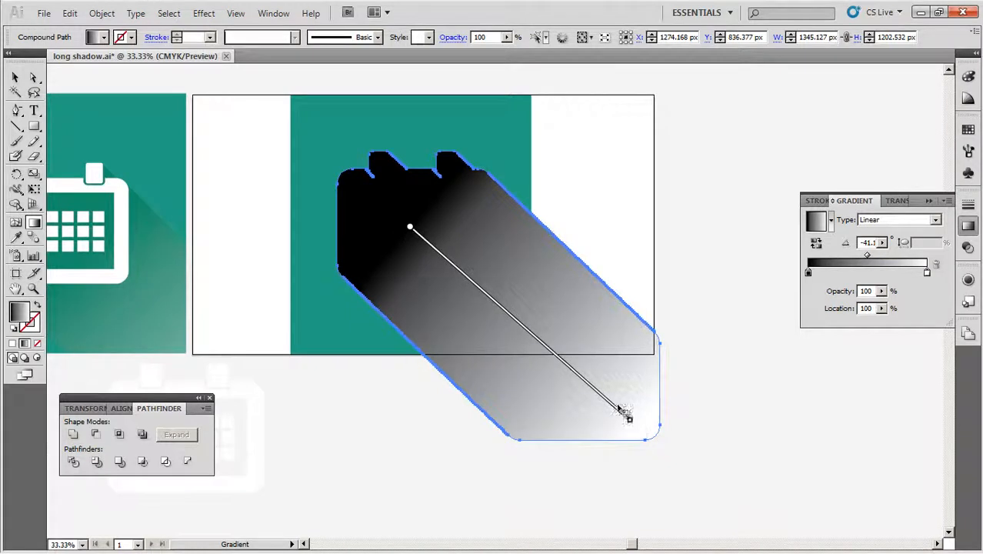
drag(619, 408, 558, 358)
drag(410, 227, 436, 249)
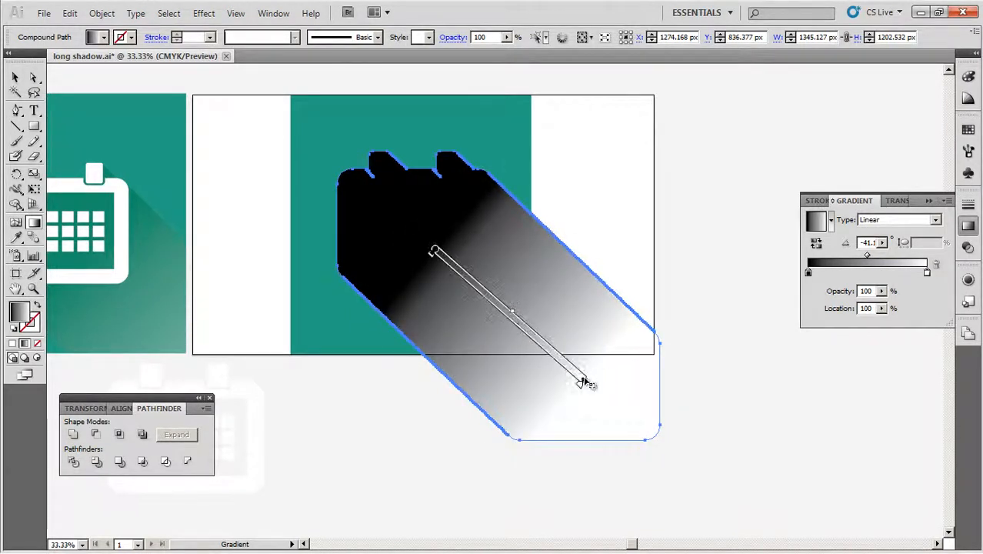
mouse_move(585, 383)
mouse_down()
mouse_move(675, 456)
mouse_move(602, 386)
mouse_move(642, 430)
mouse_up()
drag(390, 211, 426, 241)
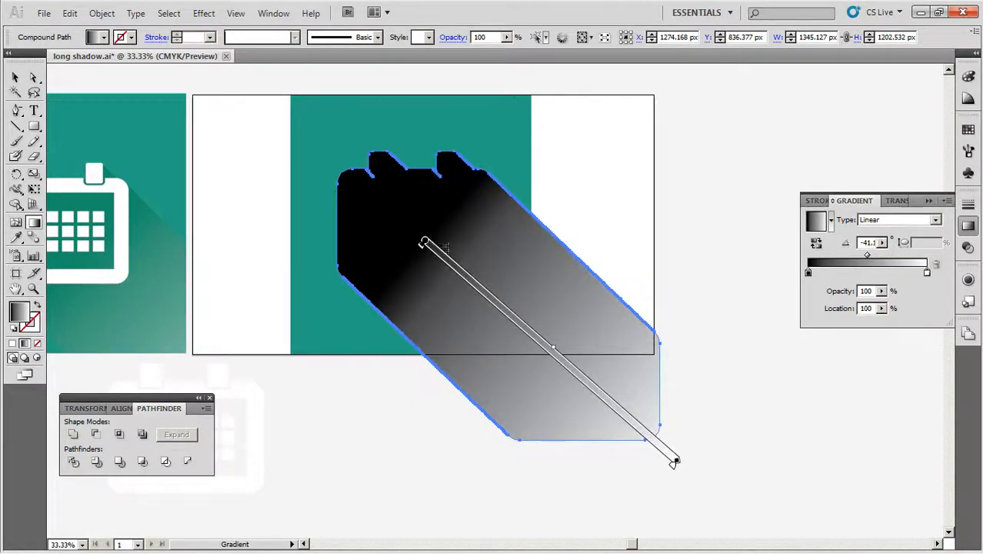
Step: Nudge the shadow gradient's end point and recolour its black stop with the dark green swatch
drag(674, 462, 677, 463)
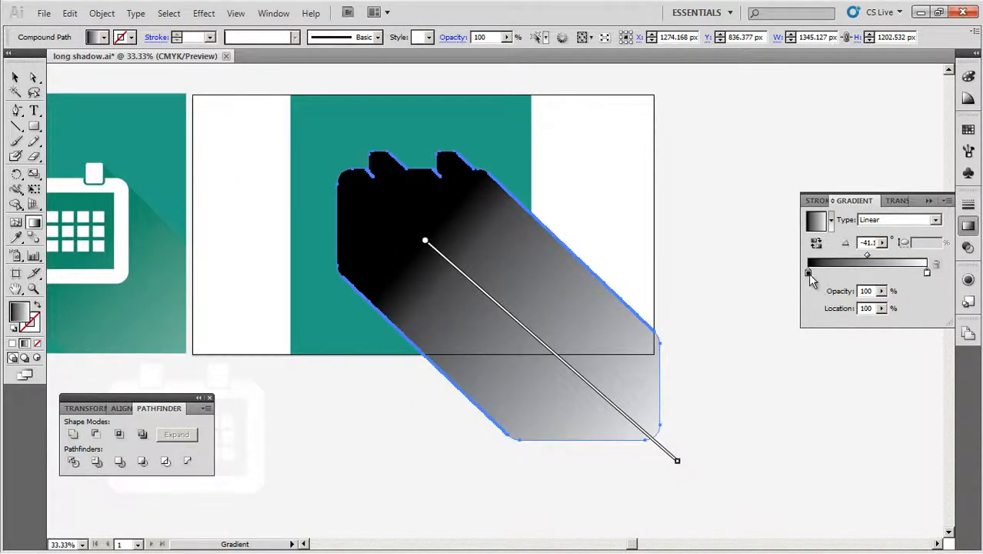
double_click(809, 274)
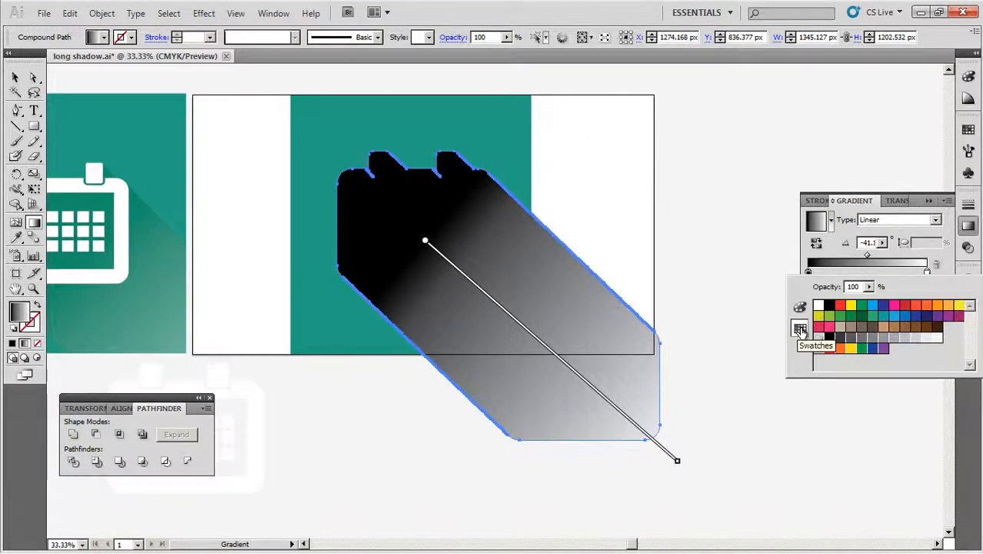
click(863, 318)
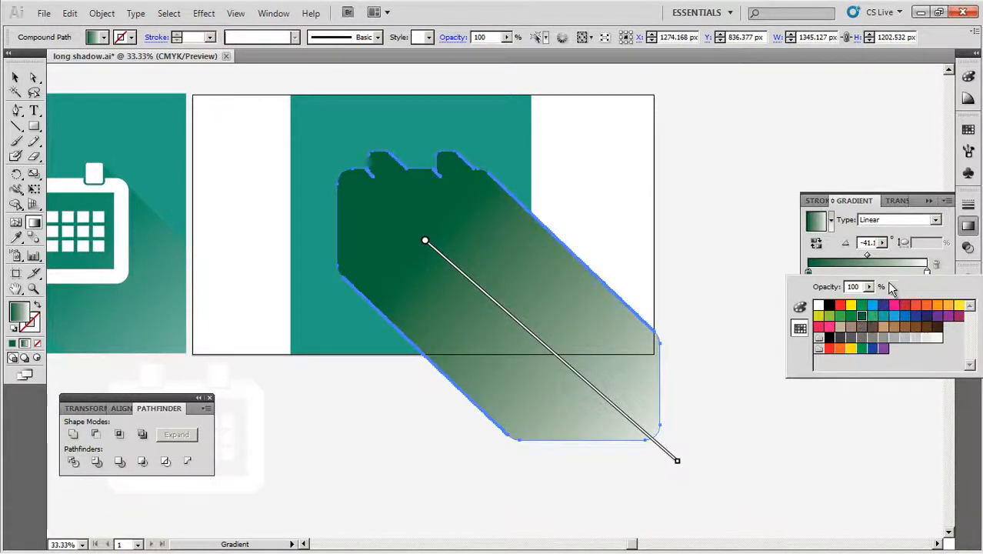
click(941, 258)
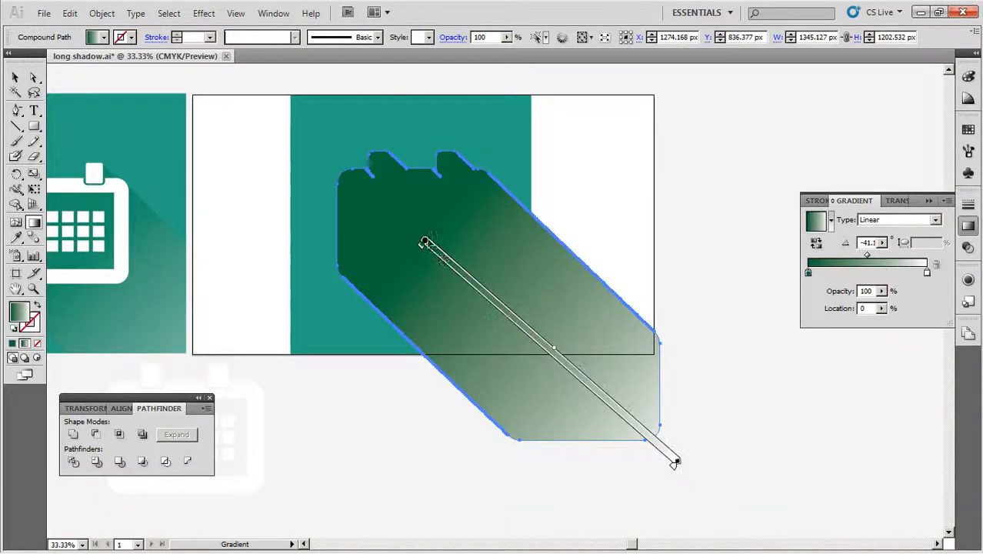
click(15, 77)
click(232, 199)
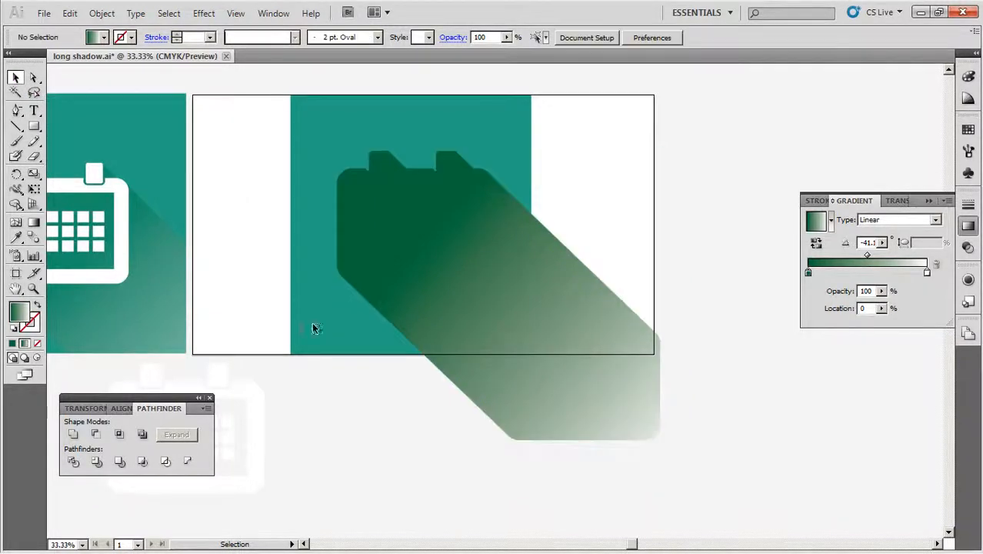
Step: Move the spare white calendar group from below the artboard onto the start of the long shadow
key(space)
drag(425, 392, 544, 233)
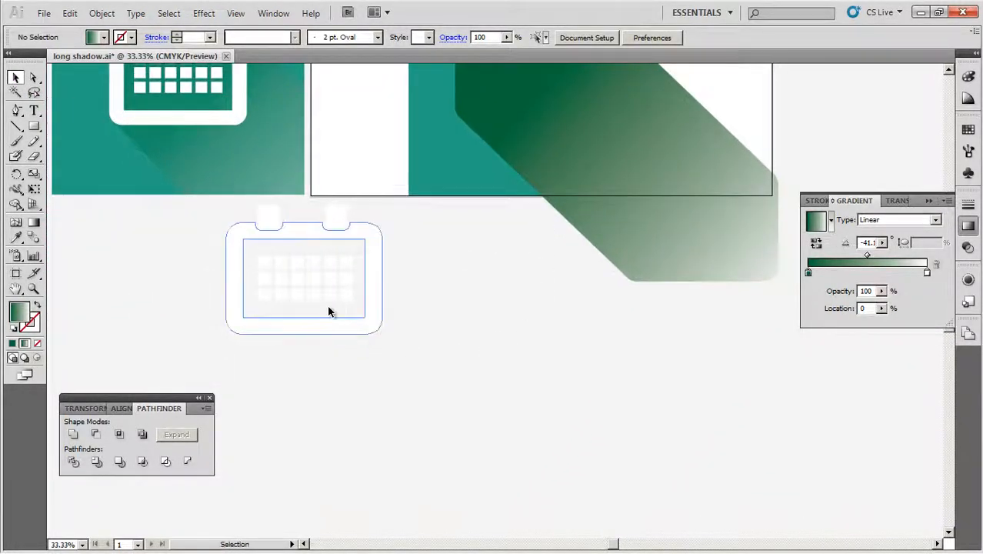
click(360, 240)
key(space)
drag(471, 246, 443, 354)
drag(336, 361, 569, 144)
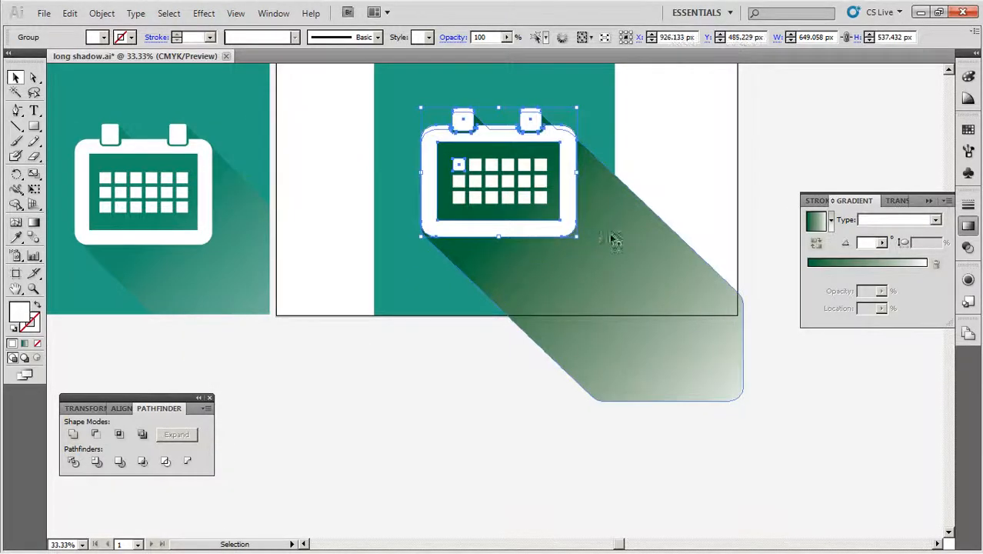
click(331, 160)
Step: Shift the white calendar group slightly down so its edges line up with the shadow shape
key(space)
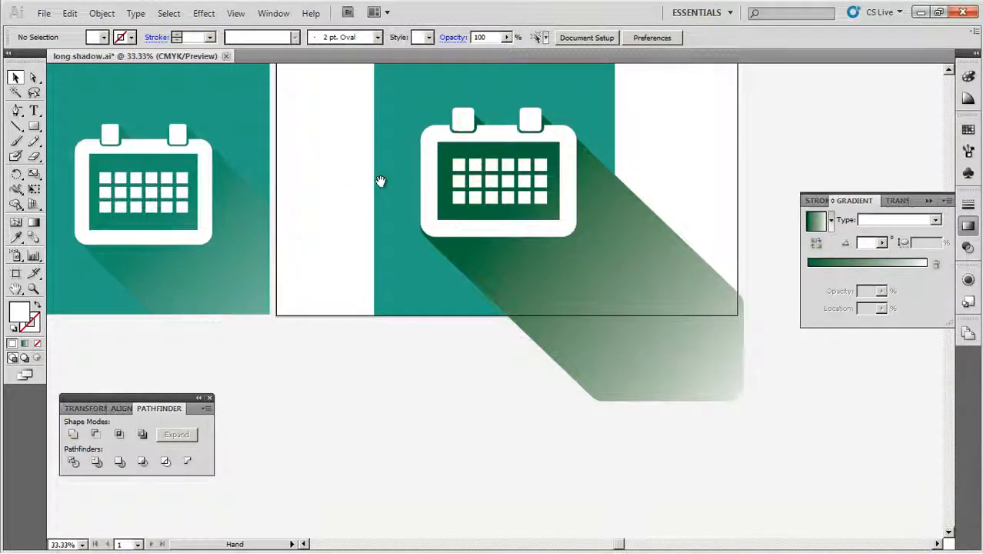
drag(469, 163, 479, 268)
click(537, 289)
key(ctrl+equal)
key(ctrl+equal)
key(space)
drag(311, 209, 304, 213)
drag(486, 182, 486, 193)
click(209, 275)
key(ctrl+minus)
key(ctrl+minus)
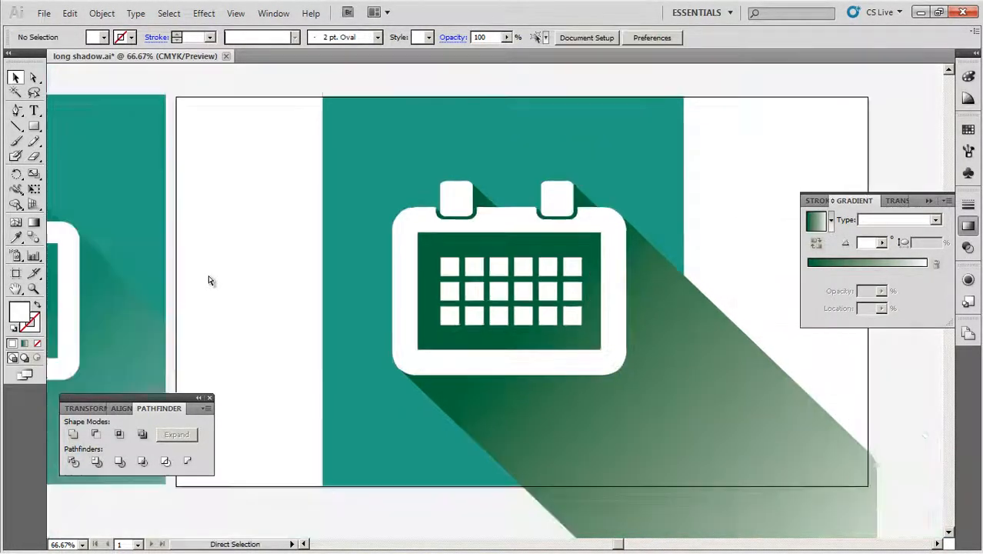
Step: Set the opacity of the shadow gradient's dark green stop to 50%
click(606, 402)
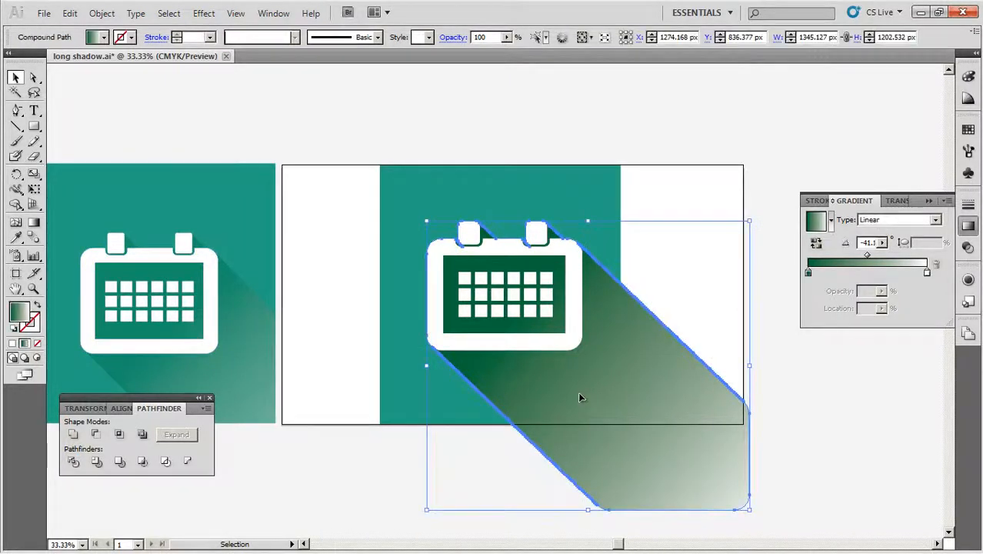
click(809, 272)
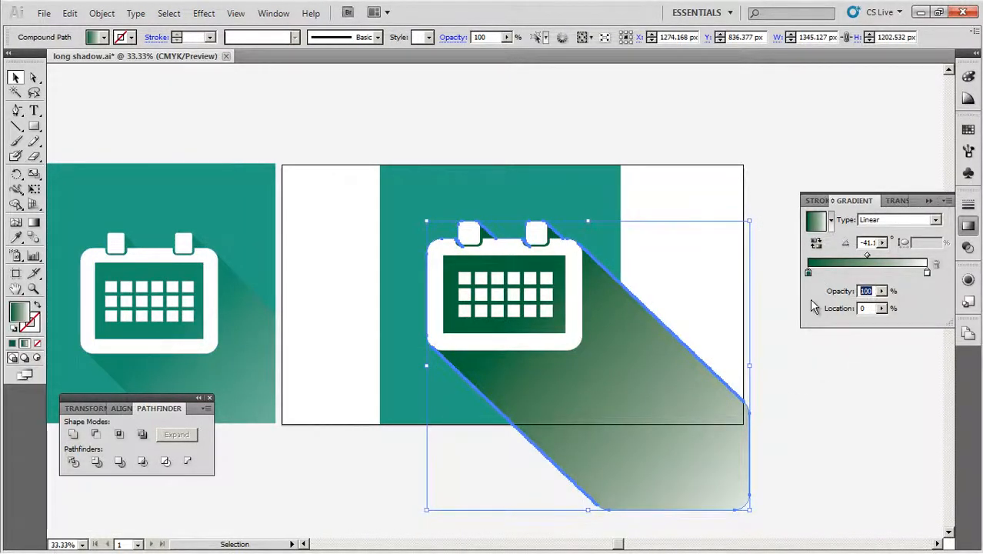
key(Return)
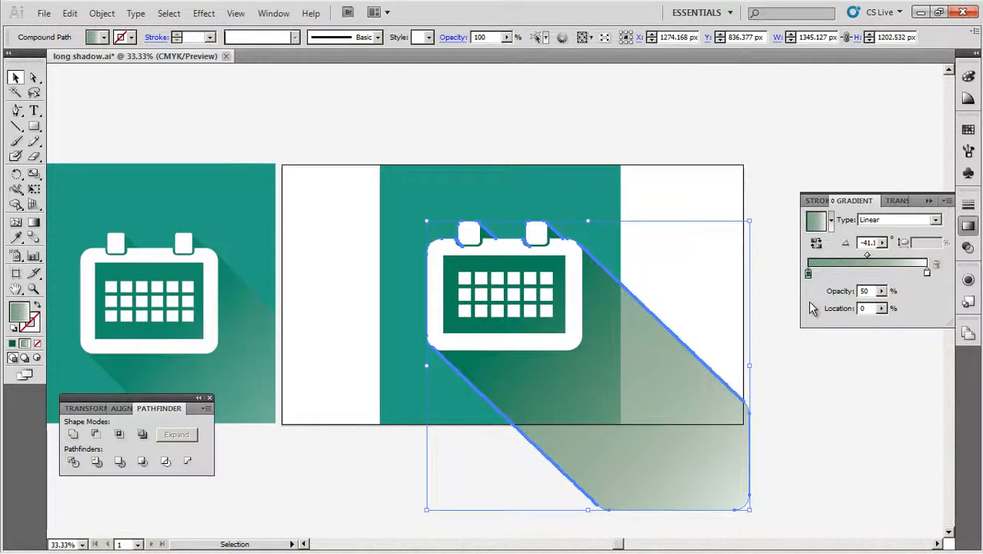
click(783, 368)
Step: Reposition the shadow gradient's start and end points so it runs diagonally from the calendar's lower area toward the shadow's far end
click(693, 403)
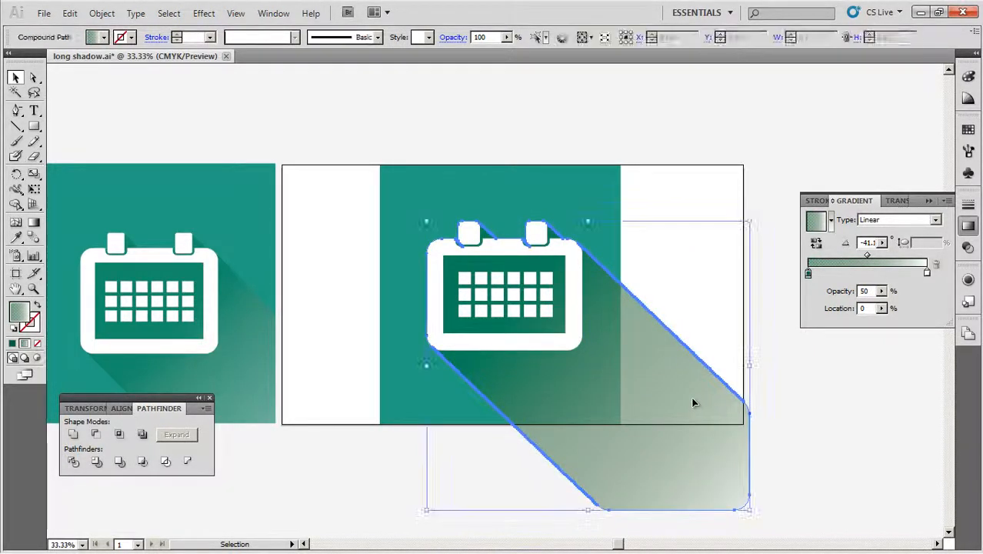
key(space)
drag(660, 292, 646, 197)
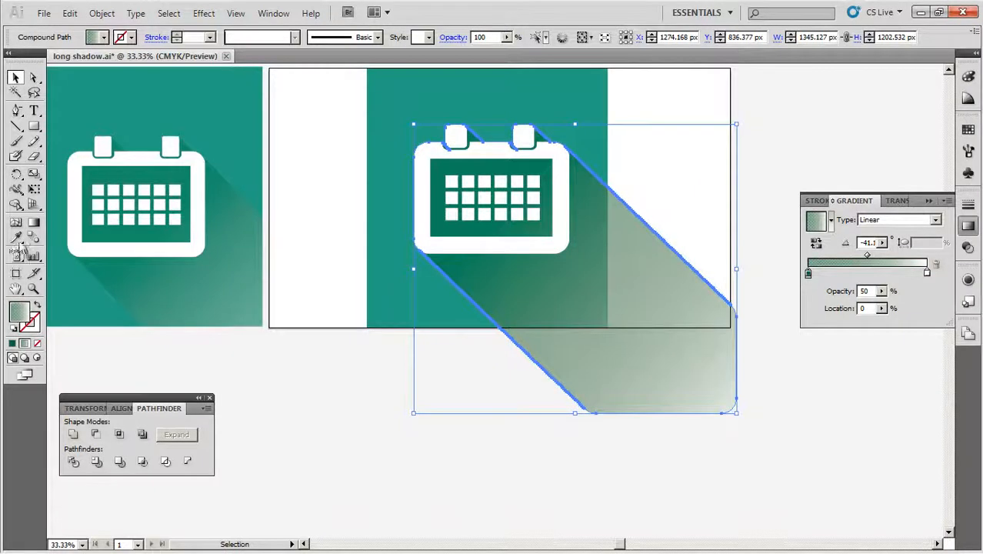
click(34, 222)
mouse_move(753, 433)
mouse_down()
mouse_move(599, 306)
mouse_move(611, 312)
mouse_up()
drag(501, 217, 520, 229)
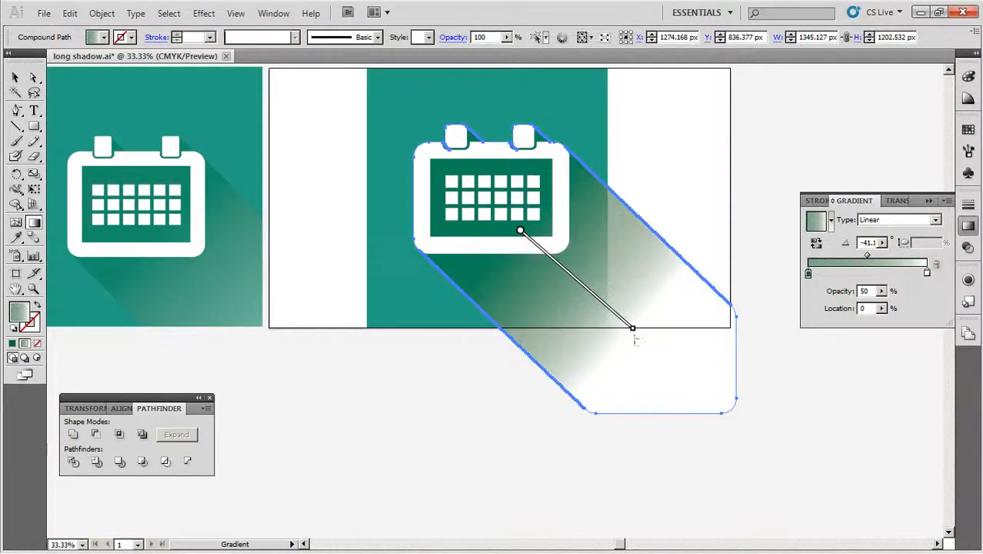
drag(633, 327, 663, 353)
click(16, 77)
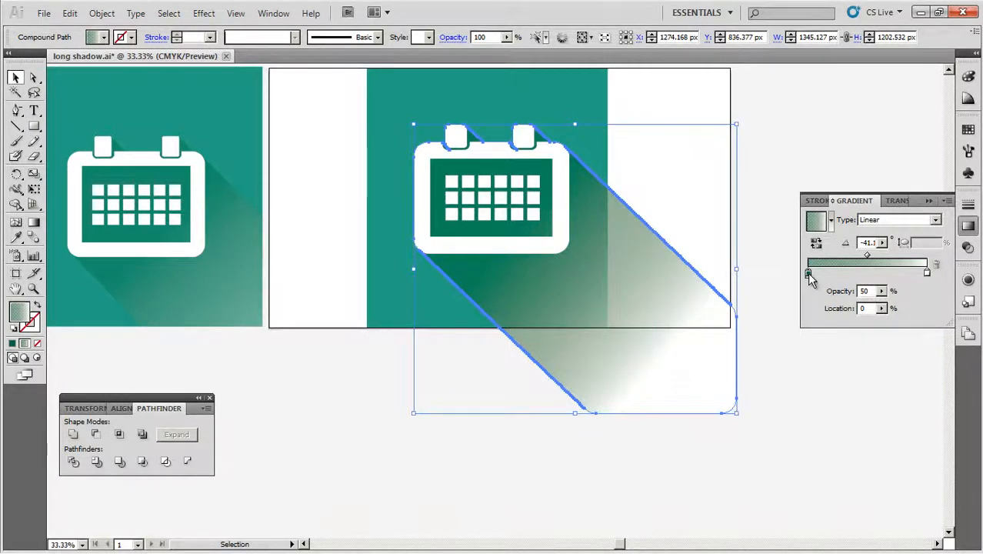
Step: Set the opacity of the shadow gradient's dark green stop to 40%
key(Return)
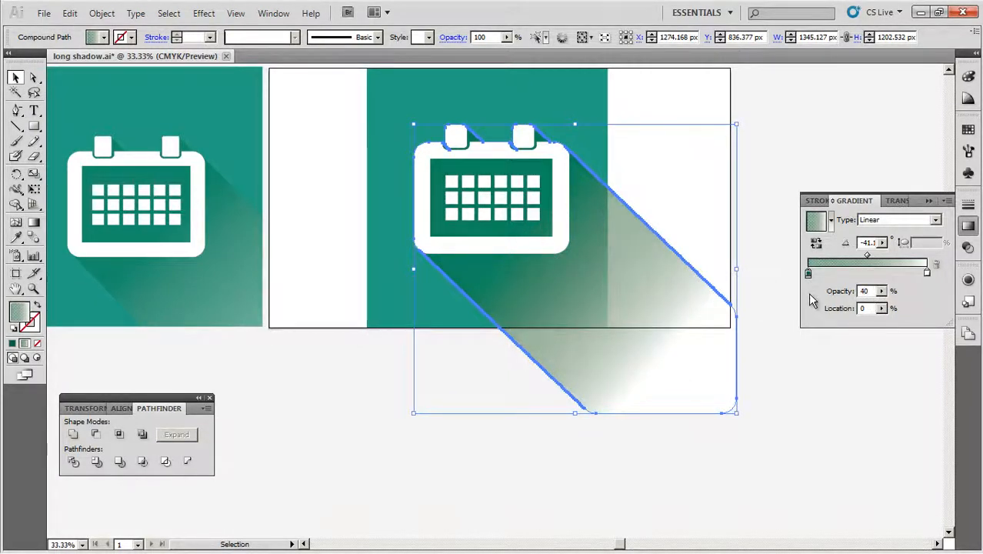
click(769, 323)
drag(503, 291, 553, 349)
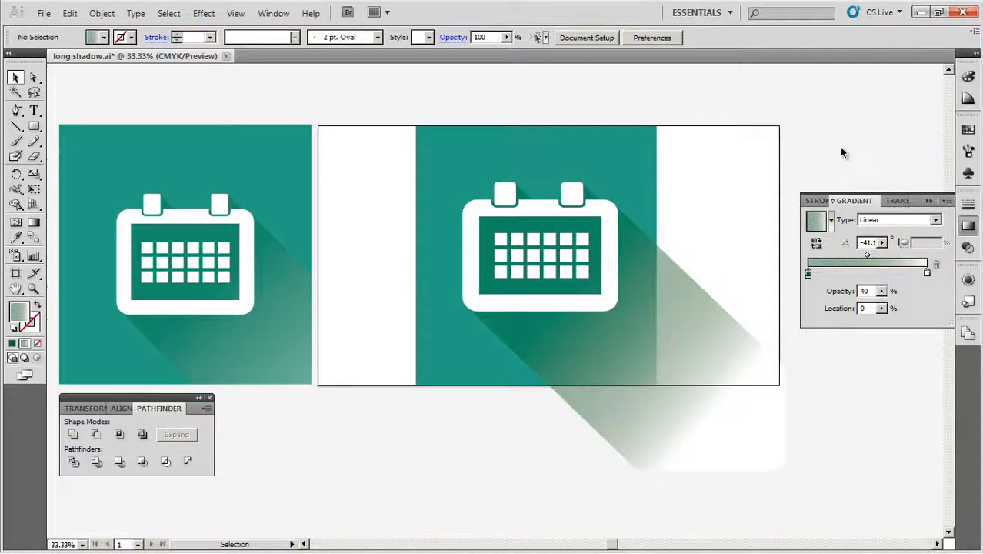
Step: Unlock all locked objects so the teal background square can be selected
click(691, 308)
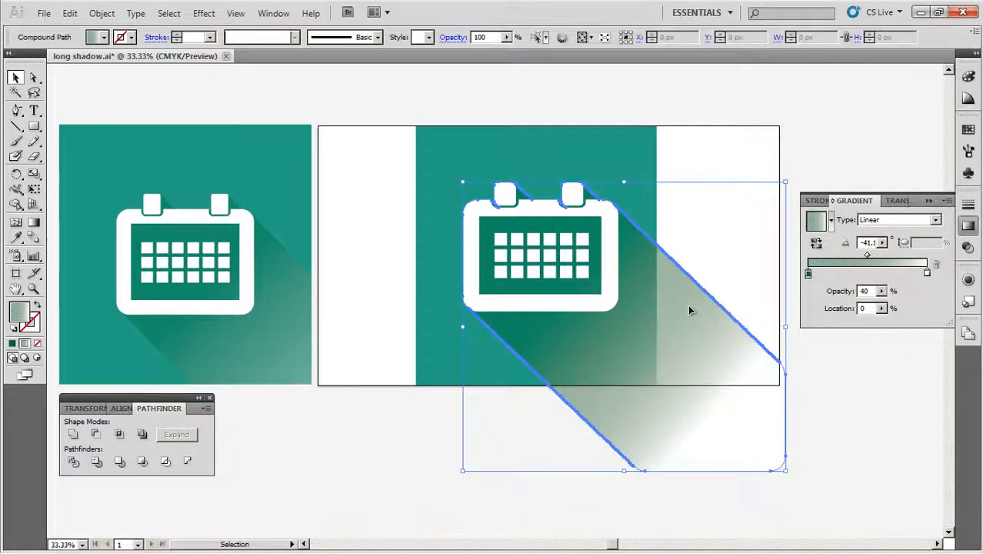
click(102, 13)
click(146, 94)
click(615, 119)
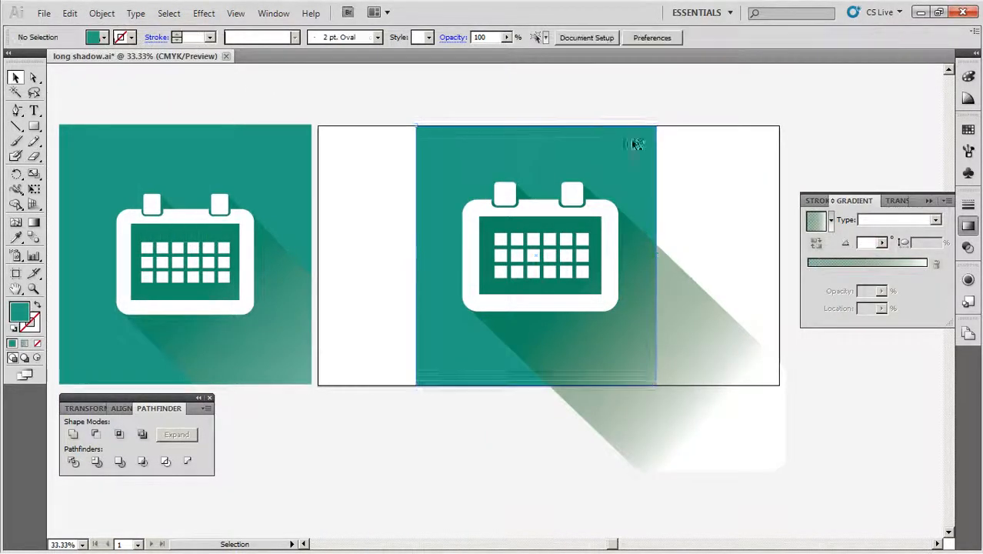
Step: Split the shadow at the teal square's edges with the Shape Builder and delete the part outside the square
click(709, 323)
shift+click(631, 154)
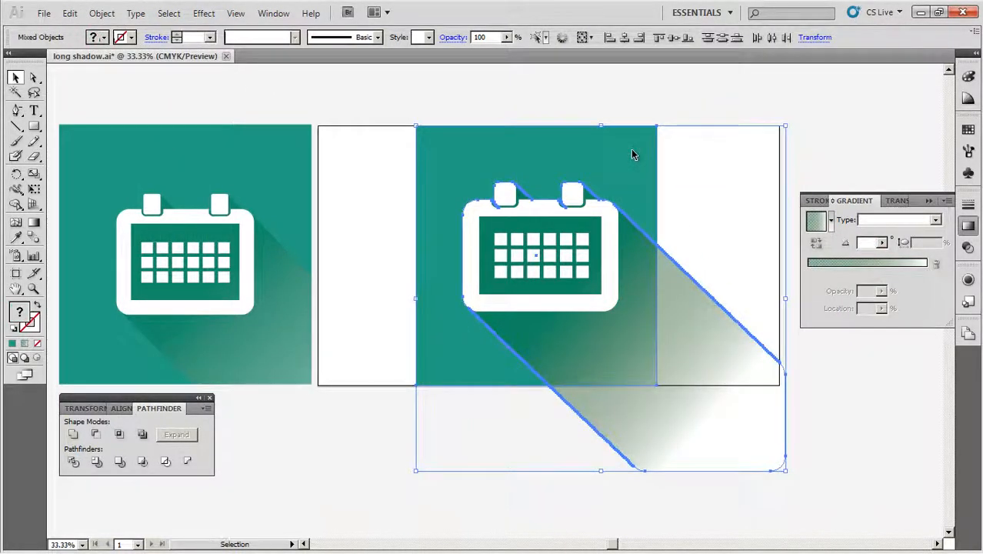
click(15, 204)
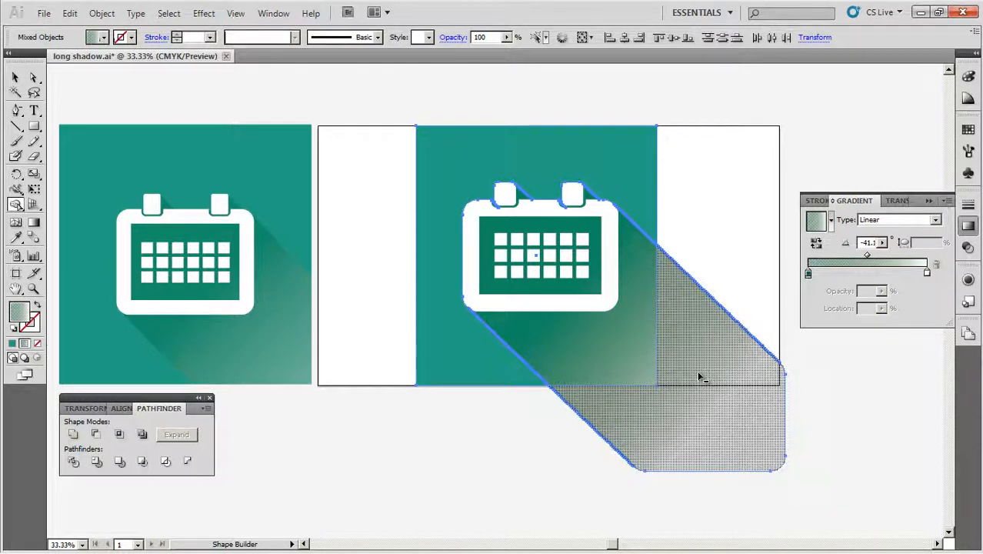
click(700, 377)
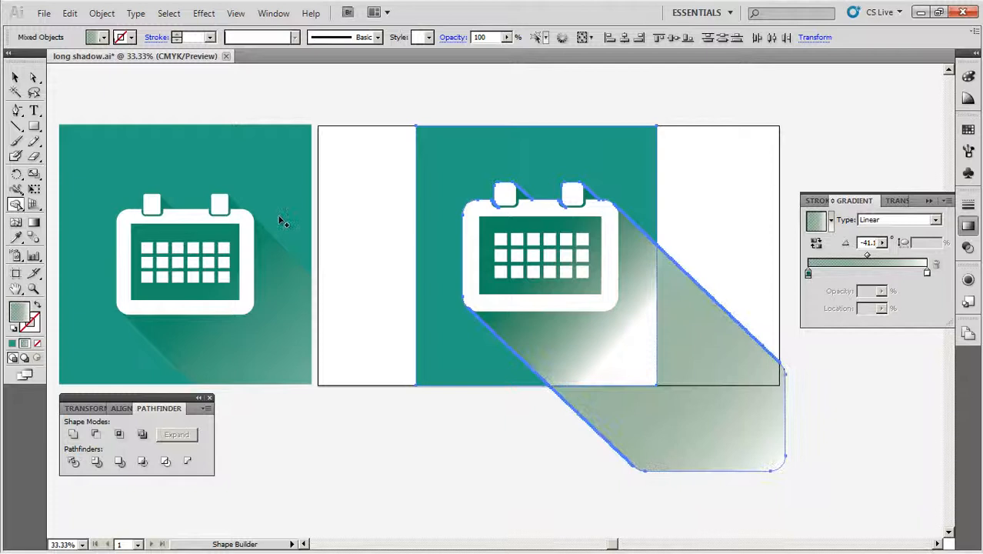
click(15, 78)
click(750, 239)
drag(714, 340, 824, 377)
key(Delete)
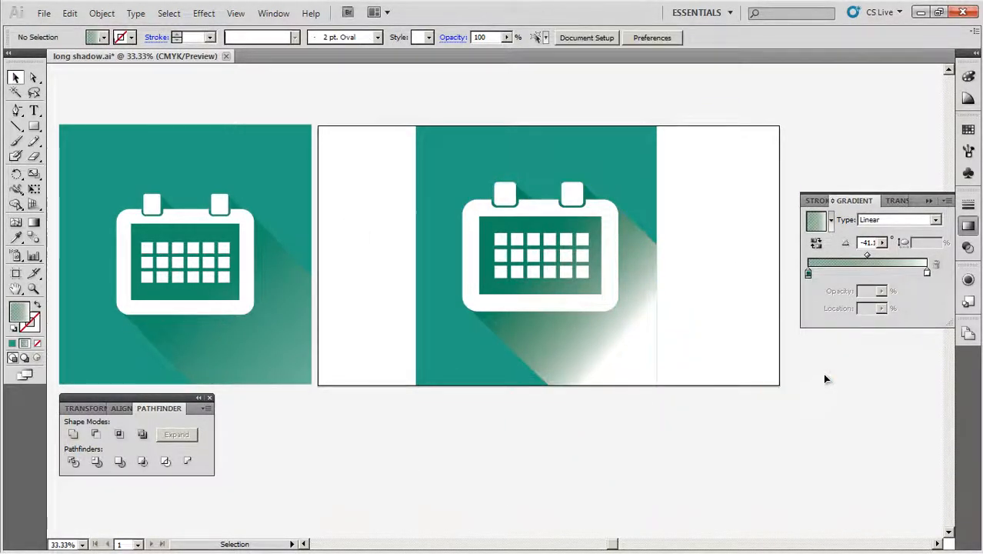
Step: Extend the trimmed shadow's gradient diagonally from the middle of the calendar to beyond the teal square's lower corner
click(564, 340)
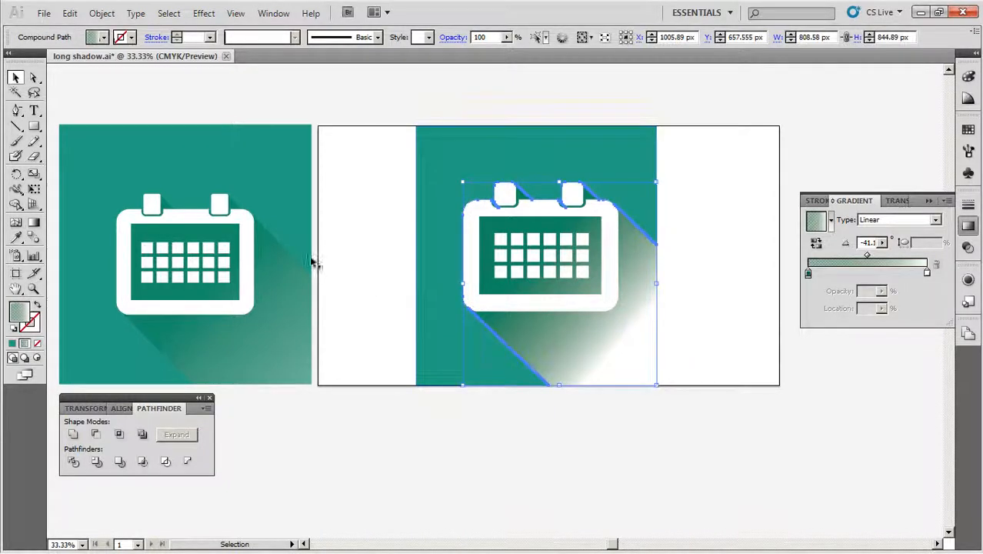
click(34, 223)
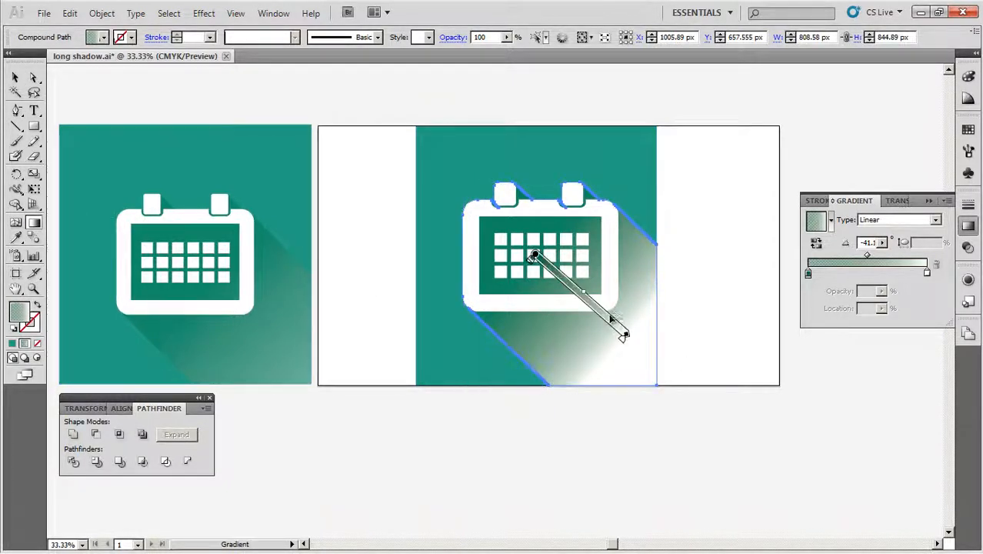
drag(567, 284, 695, 398)
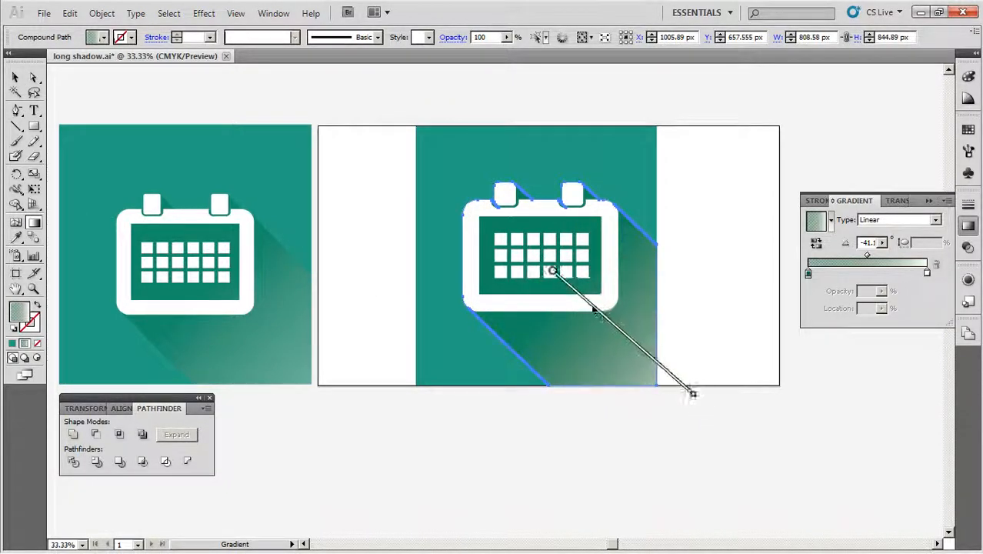
drag(539, 259, 729, 423)
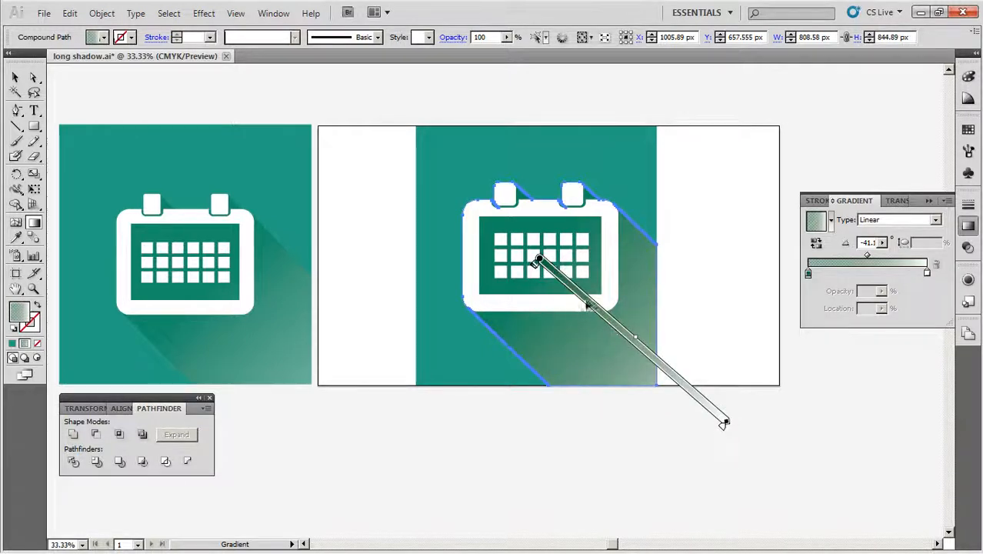
drag(539, 258, 549, 267)
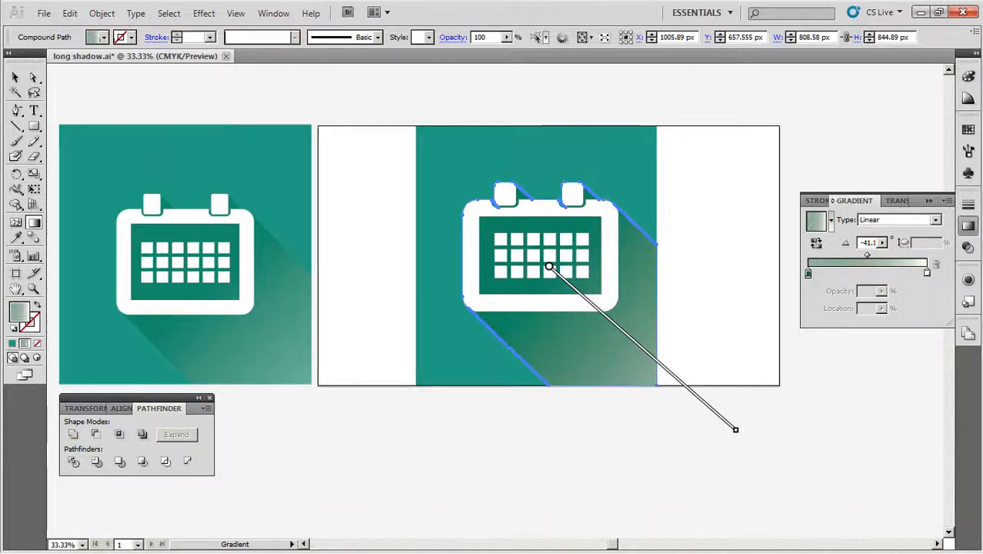
click(16, 77)
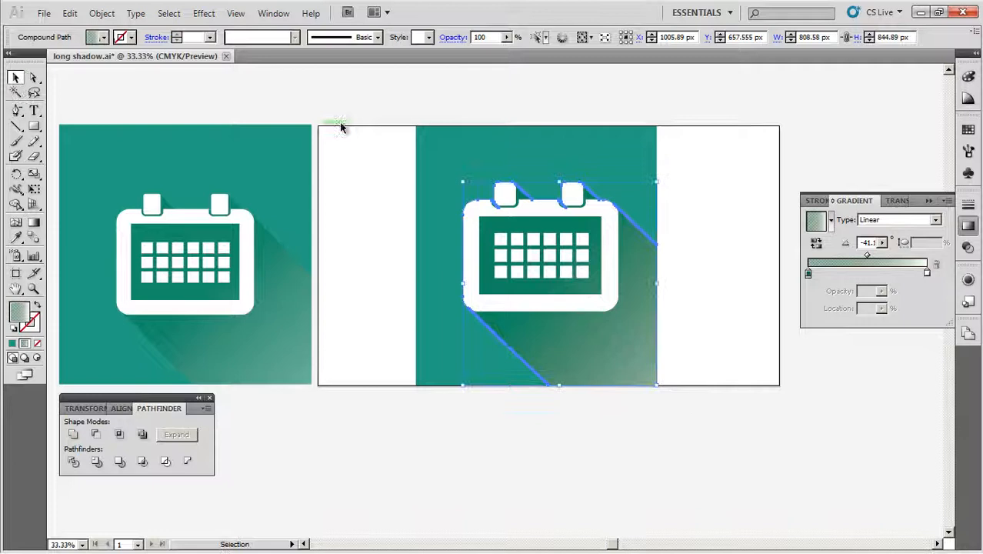
click(381, 105)
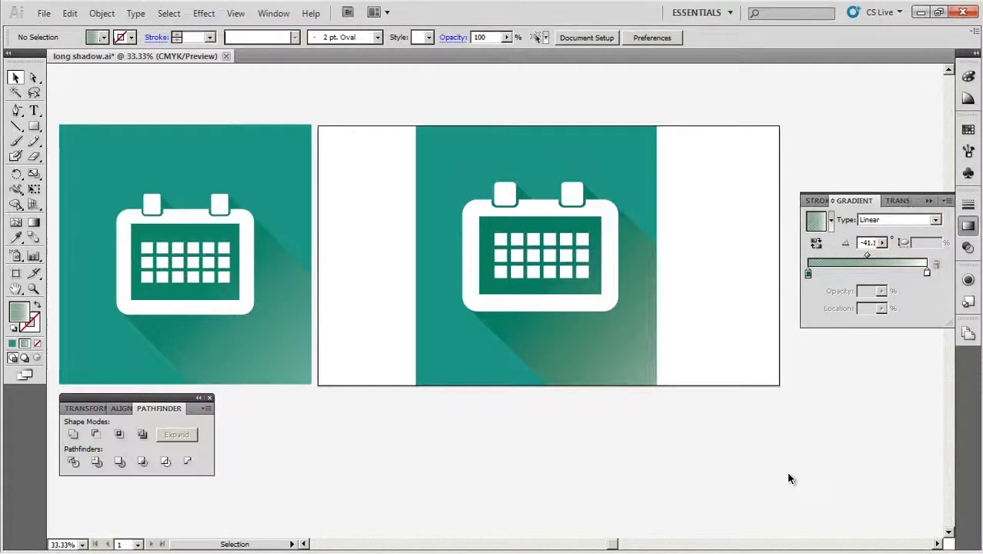